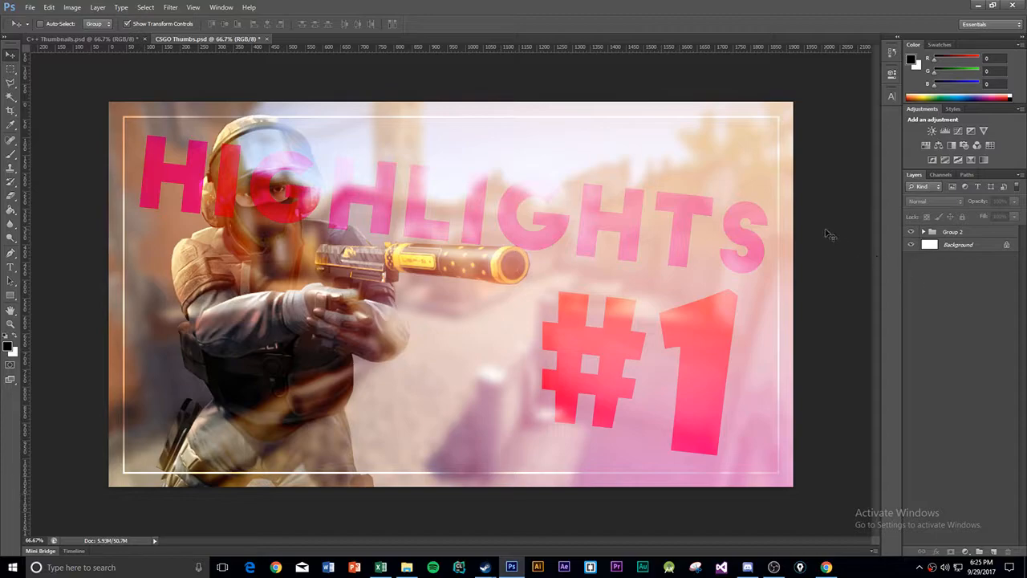
# - Create a new empty layer group above Group 2
pyautogui.press('Return')
pyautogui.click(923, 231)
pyautogui.click(924, 232)
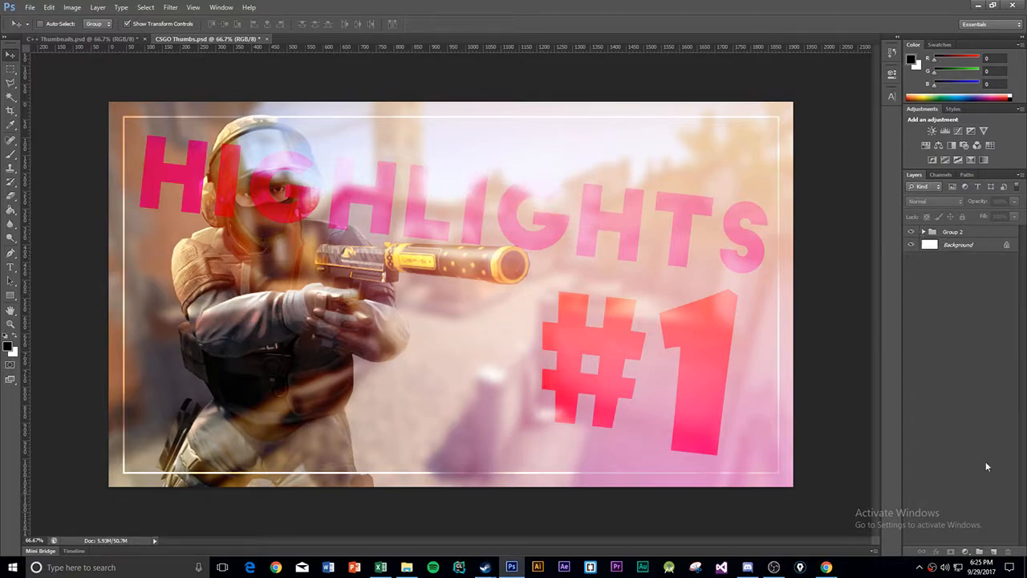
pyautogui.click(978, 551)
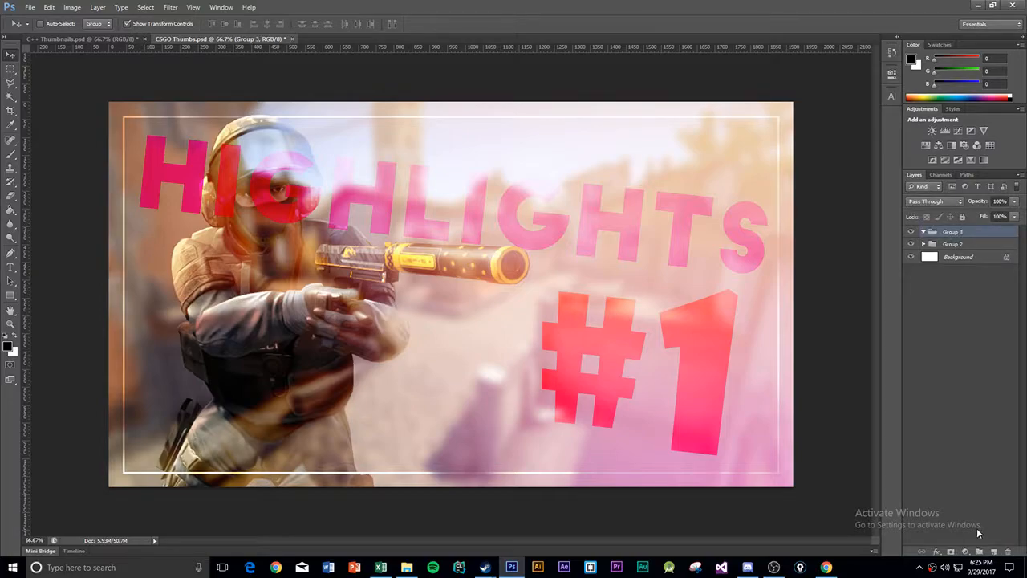
# - Duplicate the border layer from Group 2 and move the copy into the new Group 3
pyautogui.click(924, 243)
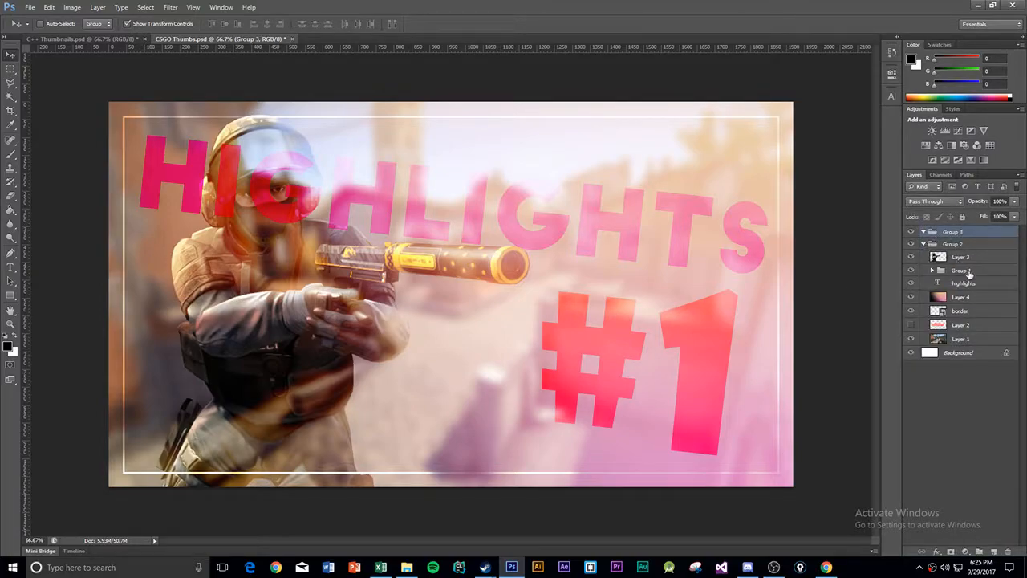
pyautogui.click(924, 311)
pyautogui.click(911, 311)
pyautogui.click(911, 312)
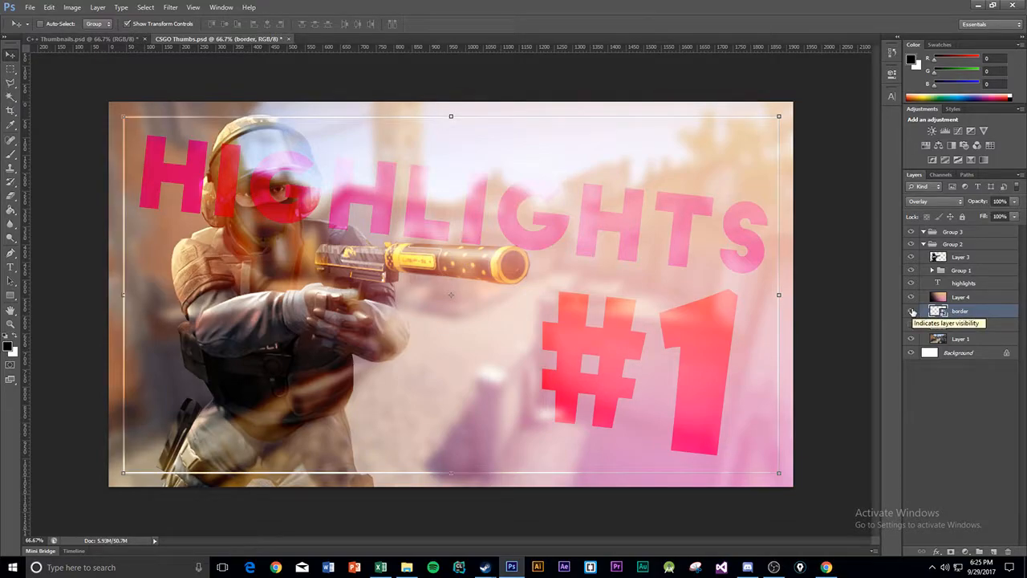
pyautogui.rightClick(944, 312)
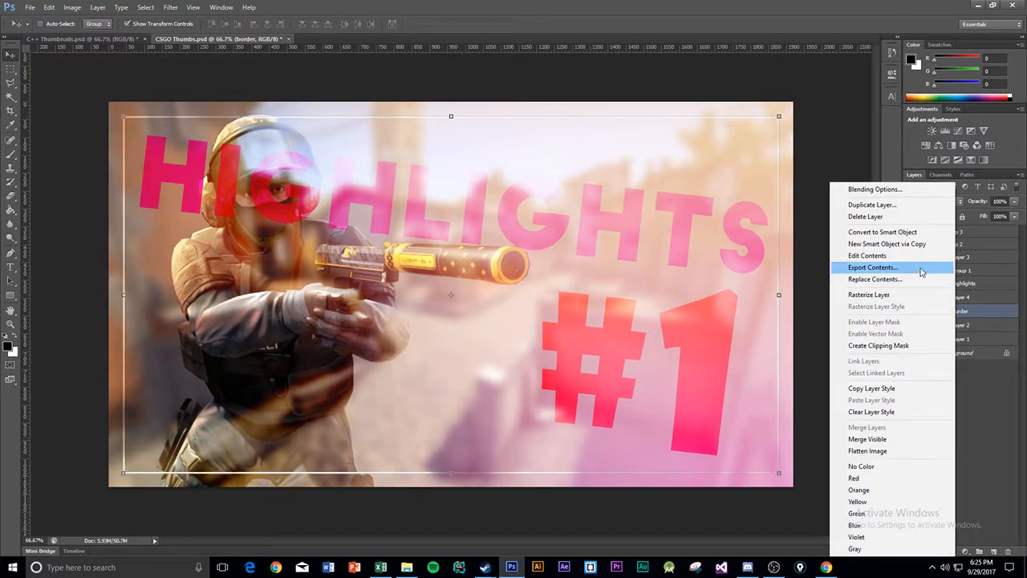
pyautogui.click(898, 205)
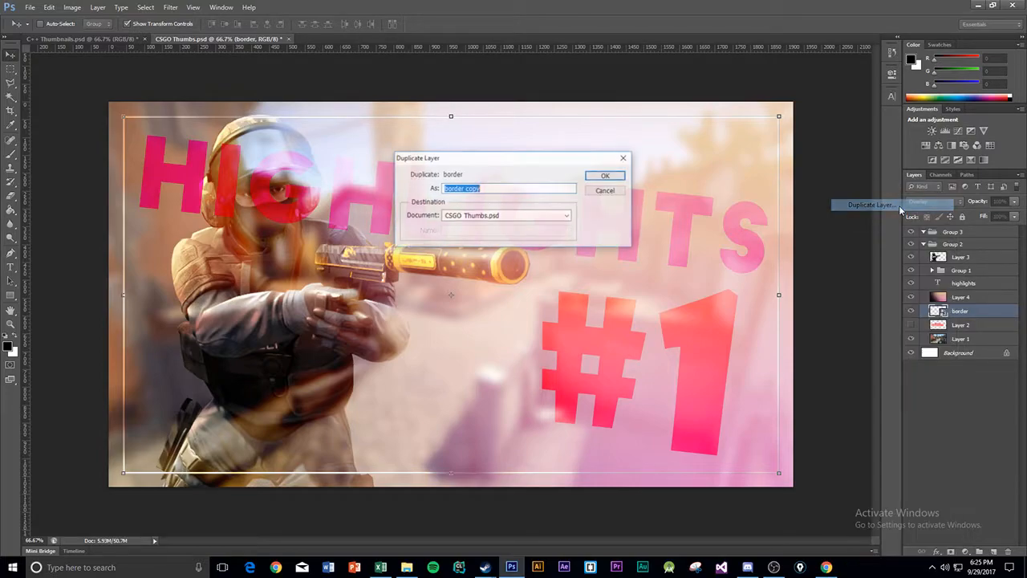
pyautogui.click(603, 177)
pyautogui.moveTo(955, 313); pyautogui.dragTo(921, 233)
# - Toggle the visibility of the border copy and Group 2 to check the copied border, and collapse Group 2
pyautogui.click(912, 244)
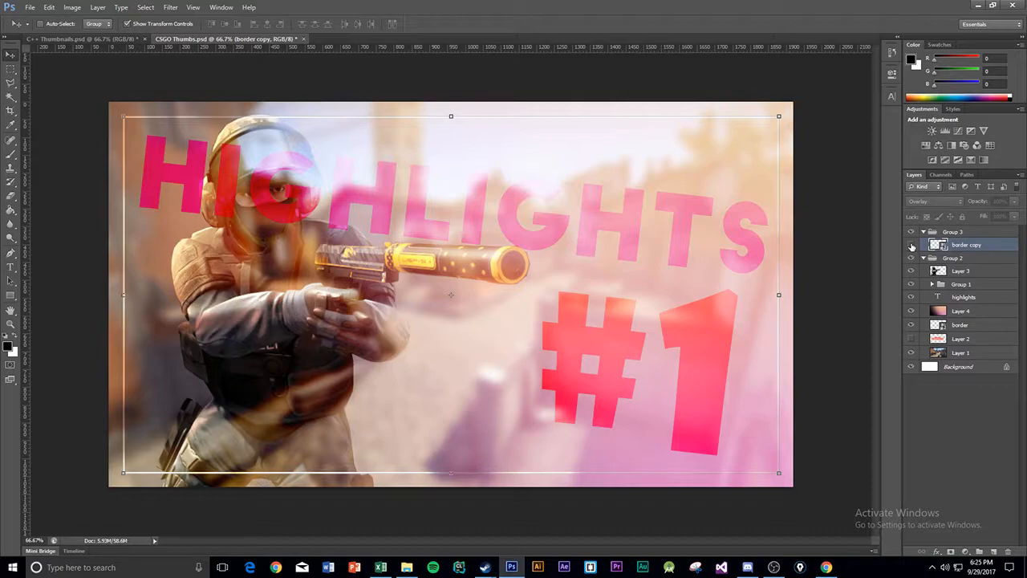
pyautogui.click(911, 245)
pyautogui.click(911, 257)
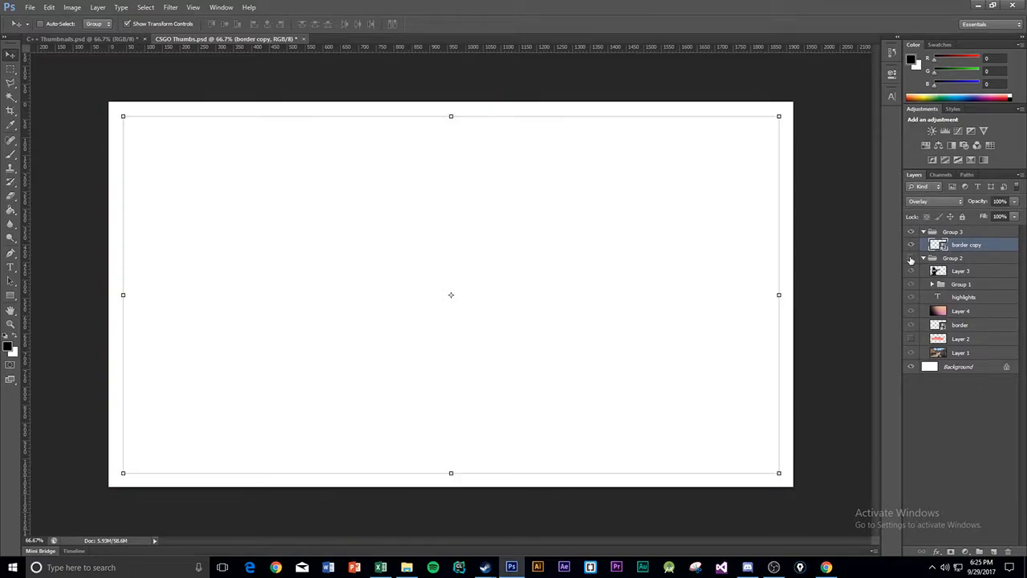
pyautogui.click(910, 258)
pyautogui.click(923, 257)
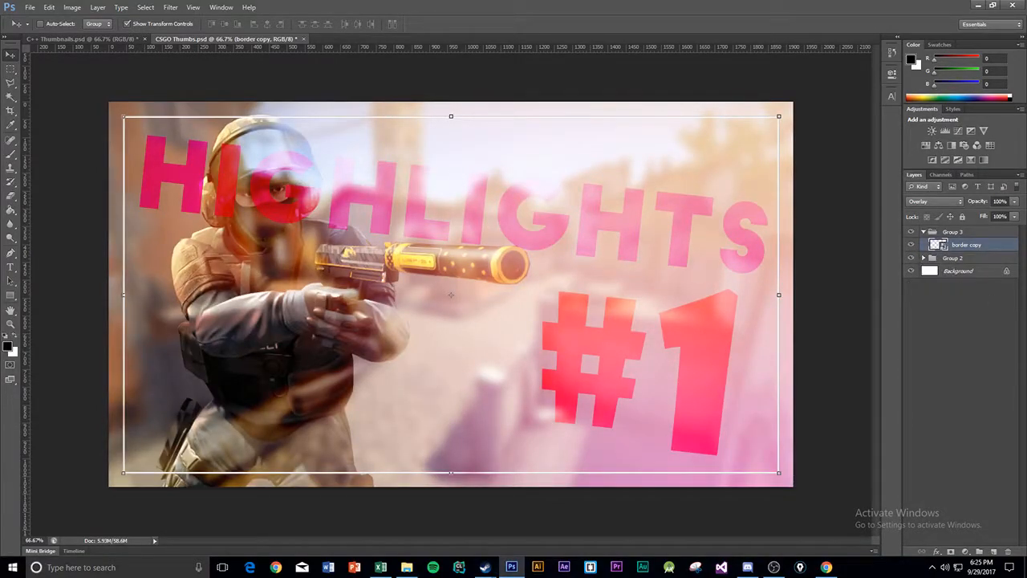
# - Switch to the Edge browser and look through the mountain image results for a suitable background photo
pyautogui.hotkey('alt', 'Tab')
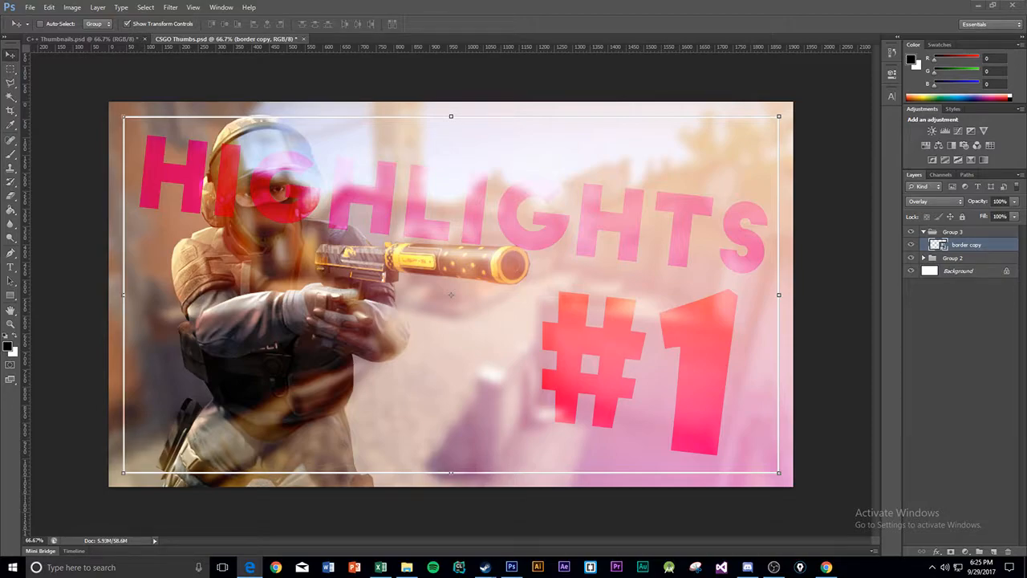
pyautogui.hotkey('alt', 'Tab')
pyautogui.moveTo(920, 105); pyautogui.dragTo(472, 41)
pyautogui.scroll(-1, 496, 313)
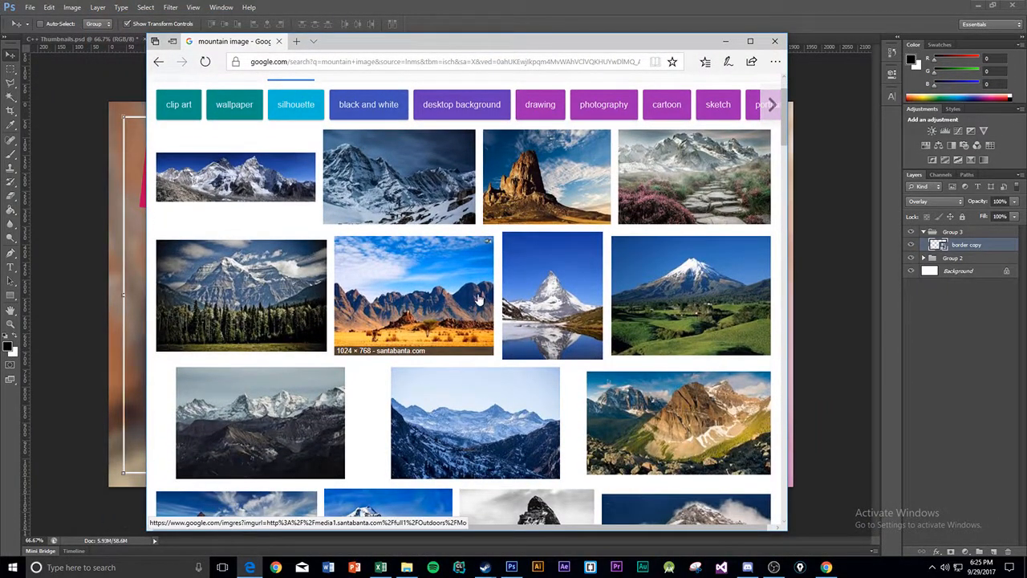
pyautogui.scroll(-2, 482, 313)
pyautogui.scroll(-1, 460, 313)
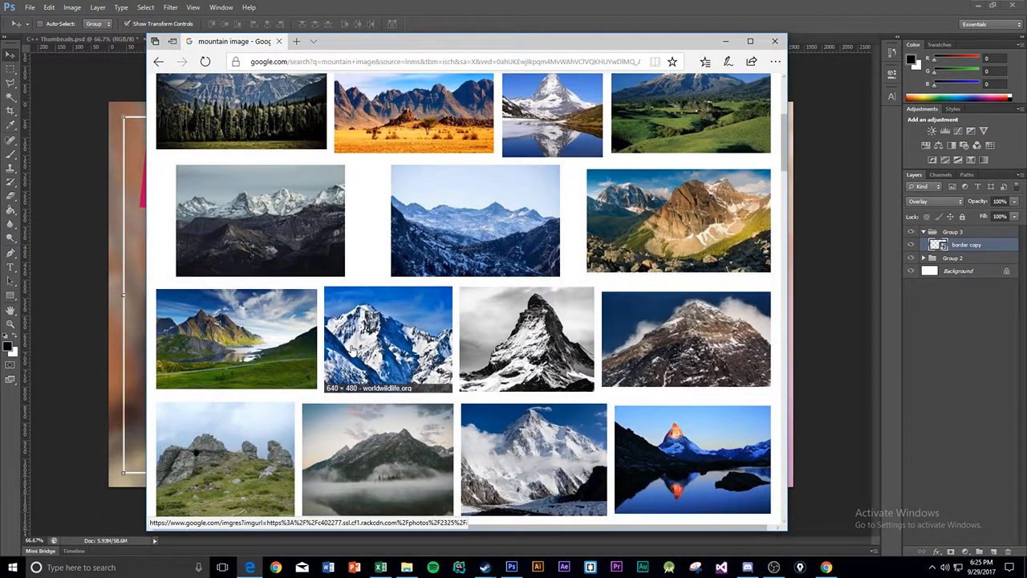
pyautogui.scroll(-3, 346, 352)
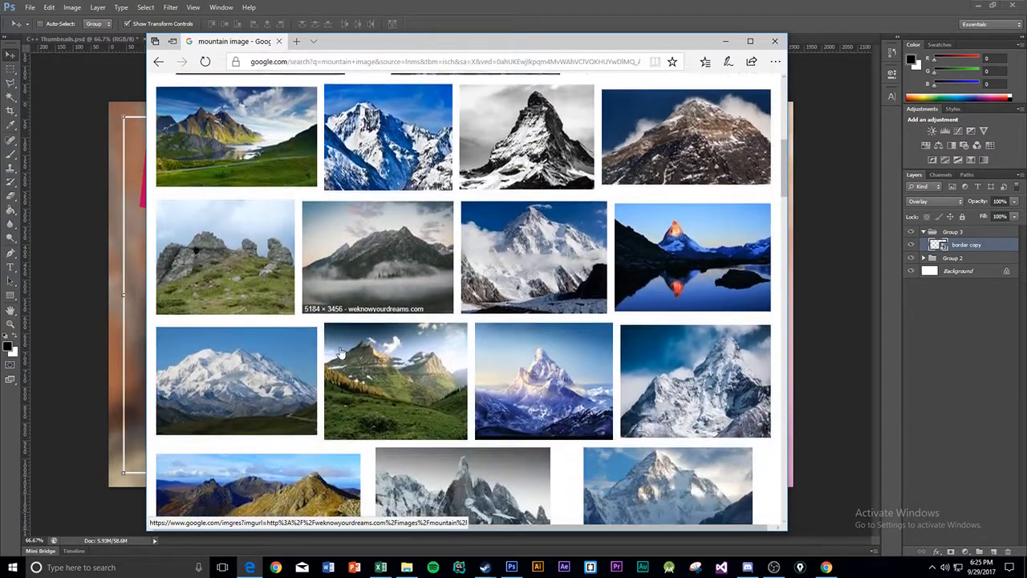
pyautogui.scroll(-7, 340, 352)
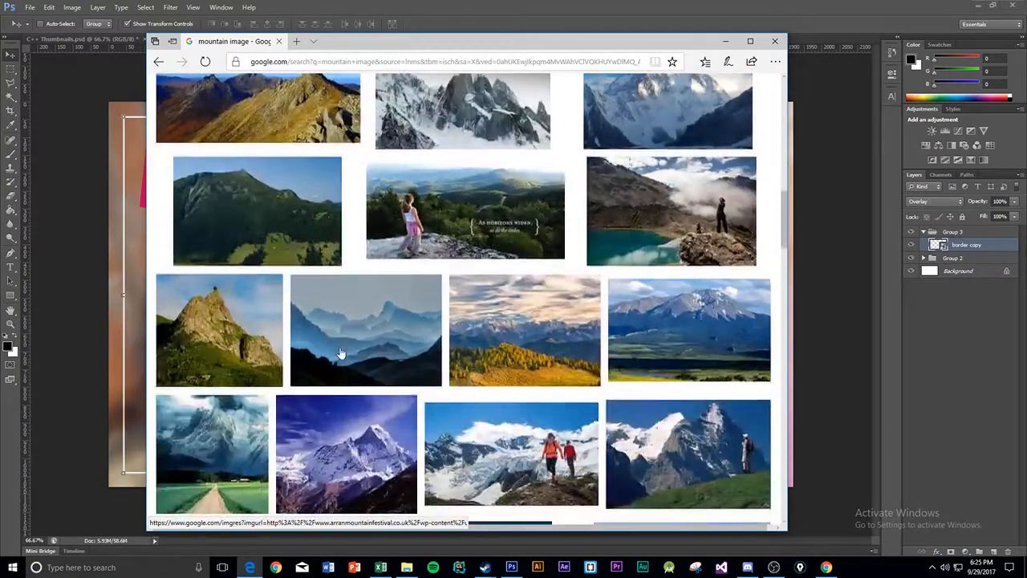
pyautogui.scroll(-1, 340, 352)
pyautogui.scroll(-2, 340, 351)
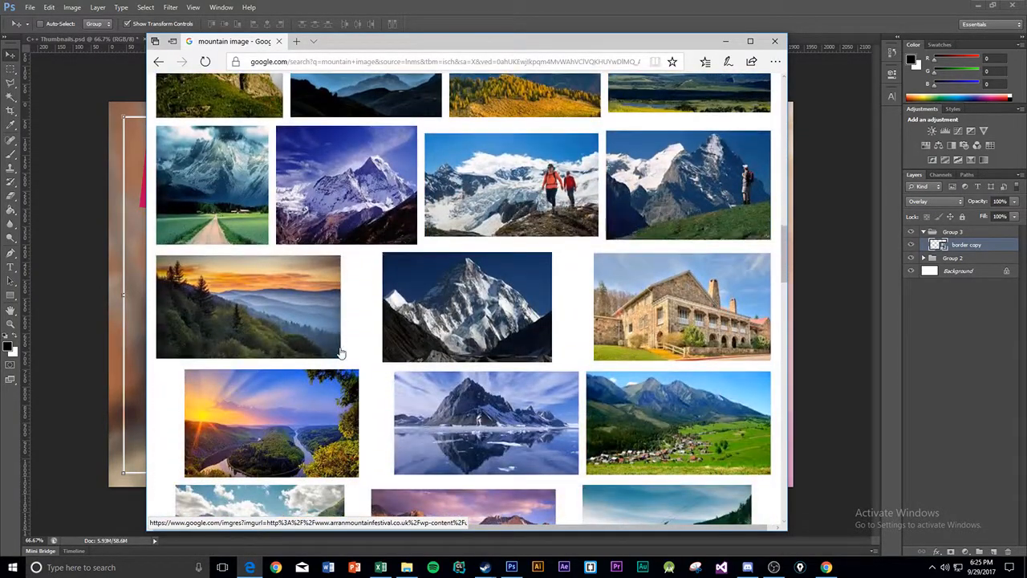
pyautogui.scroll(-2, 340, 352)
pyautogui.scroll(12, 342, 353)
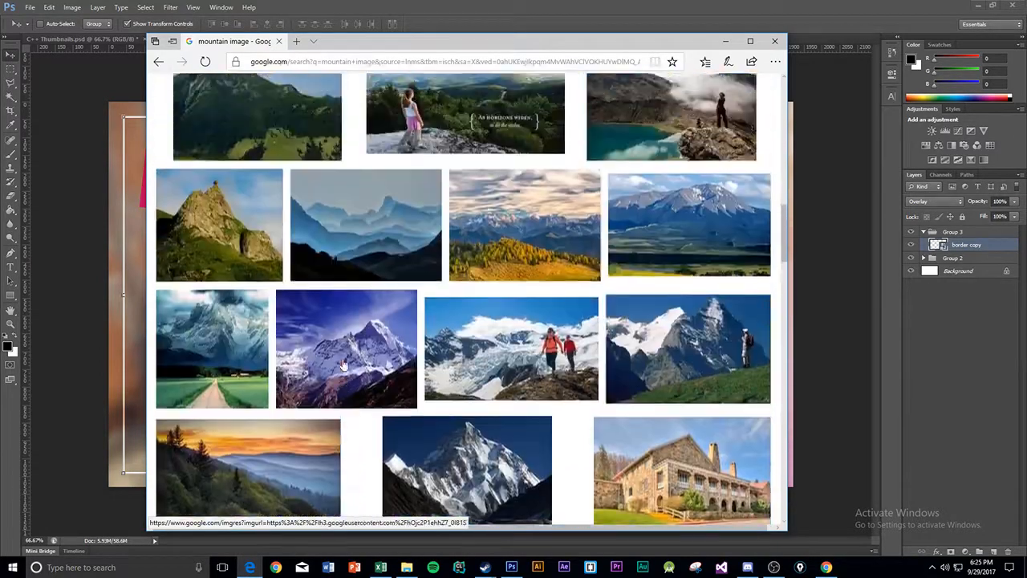
pyautogui.scroll(6, 342, 366)
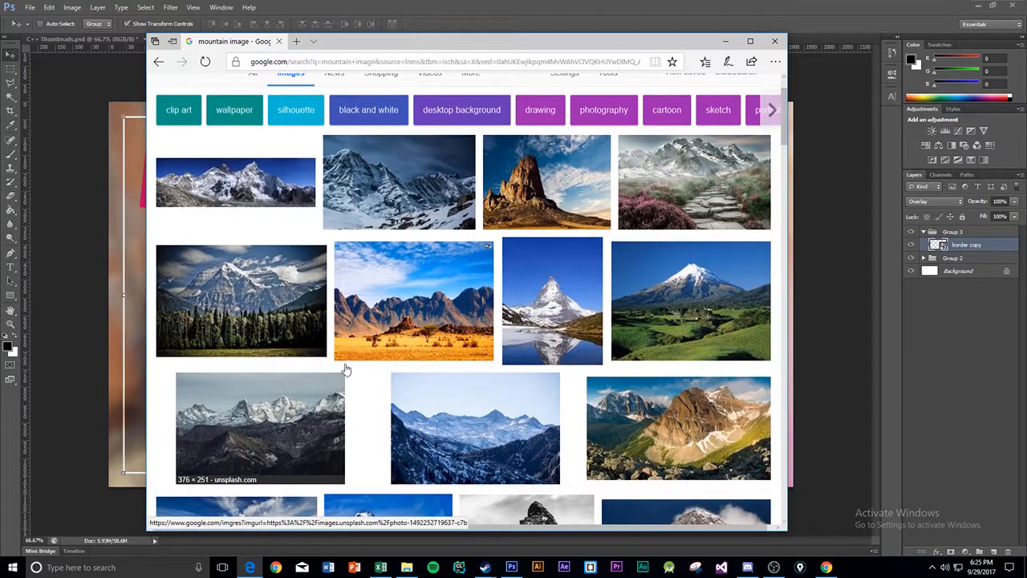
# - Open the full 6891 × 3869 picture of the brown rocky mountain on its website and copy it
pyautogui.click(648, 433)
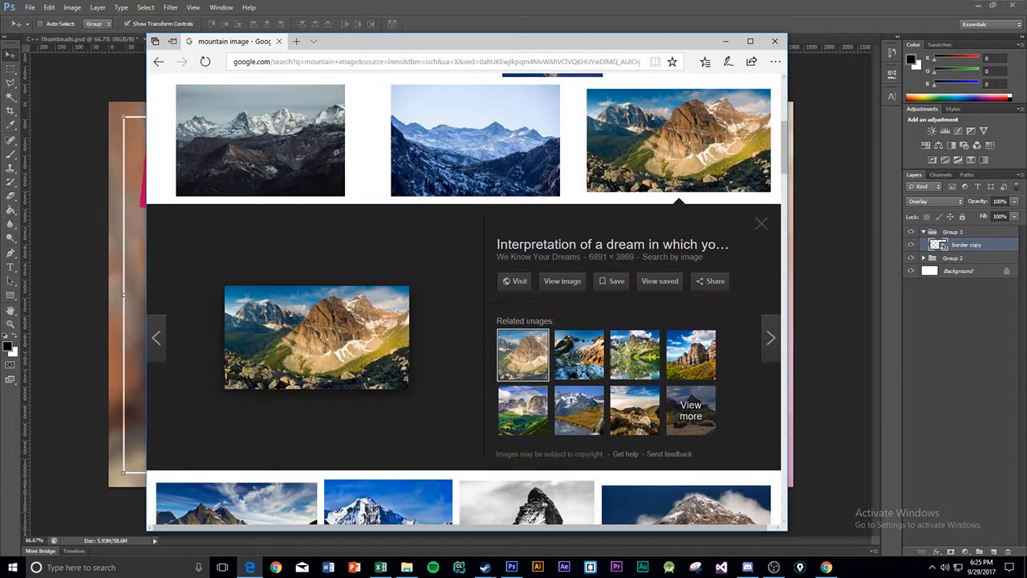
pyautogui.click(566, 280)
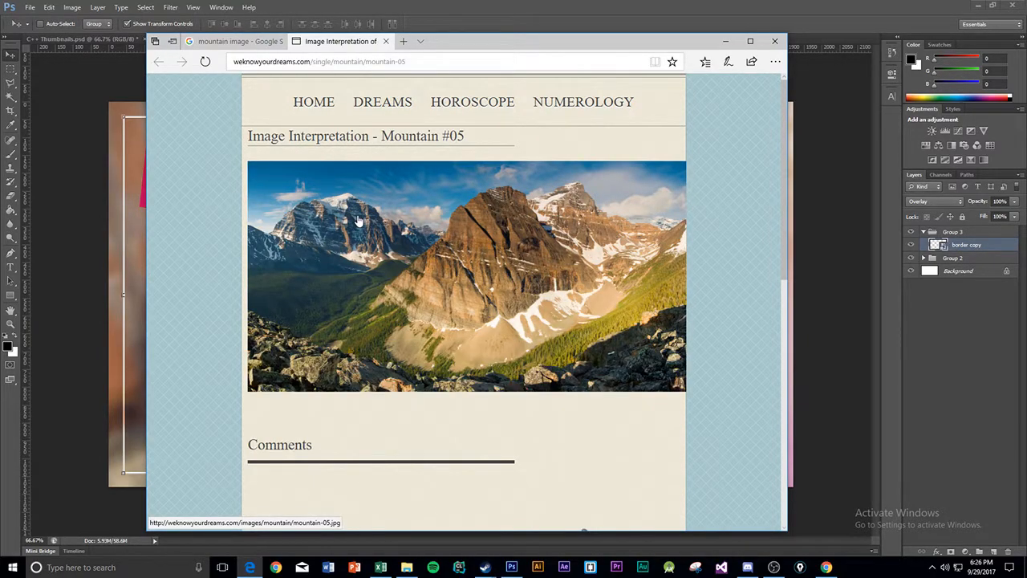
pyautogui.rightClick(414, 247)
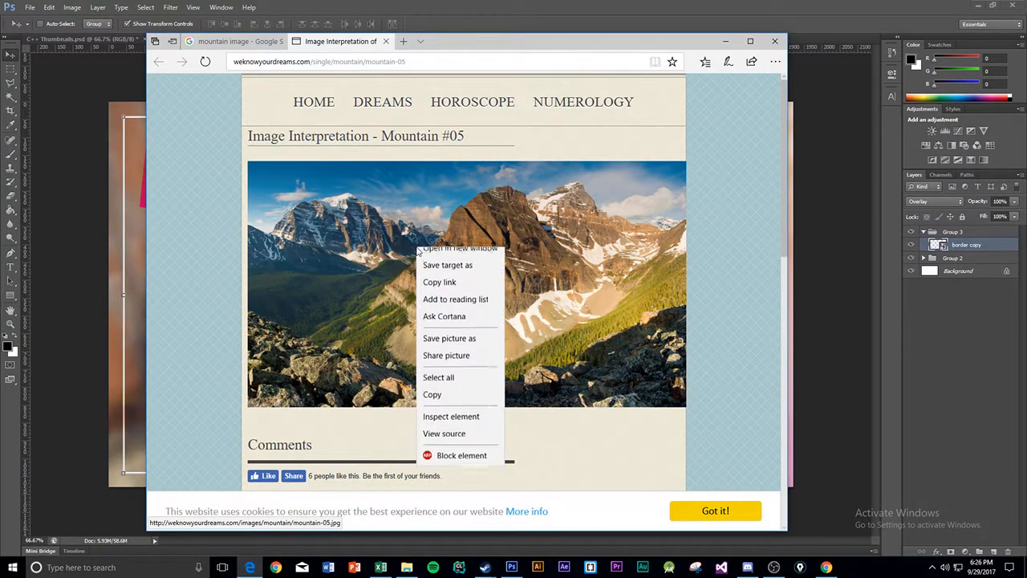
pyautogui.click(422, 423)
# - Switch back to Photoshop, paste the copied mountain photo into Group 3, and place it below the border copy layer
pyautogui.click(803, 347)
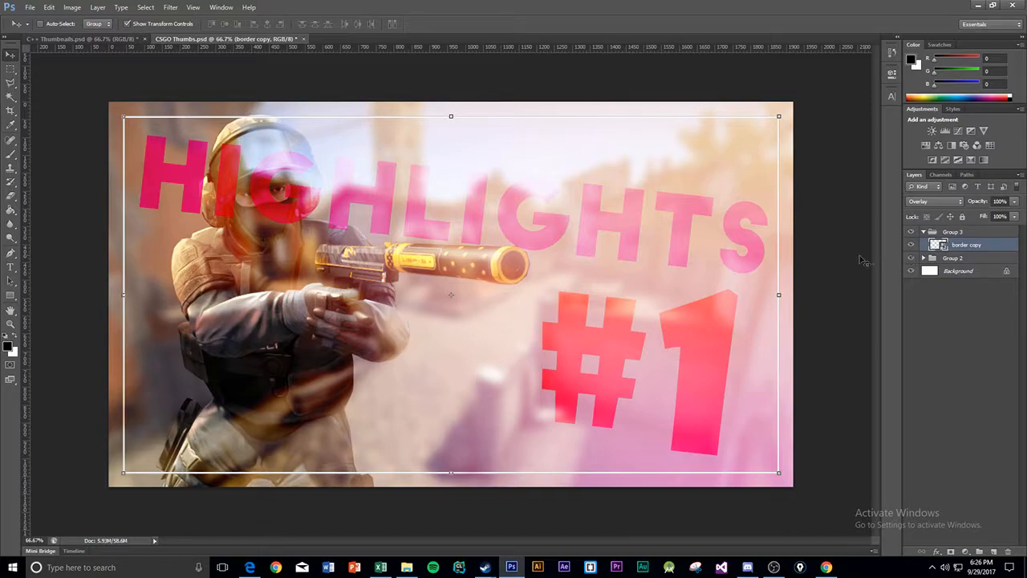
pyautogui.click(946, 232)
pyautogui.hotkey('ctrl', 'v')
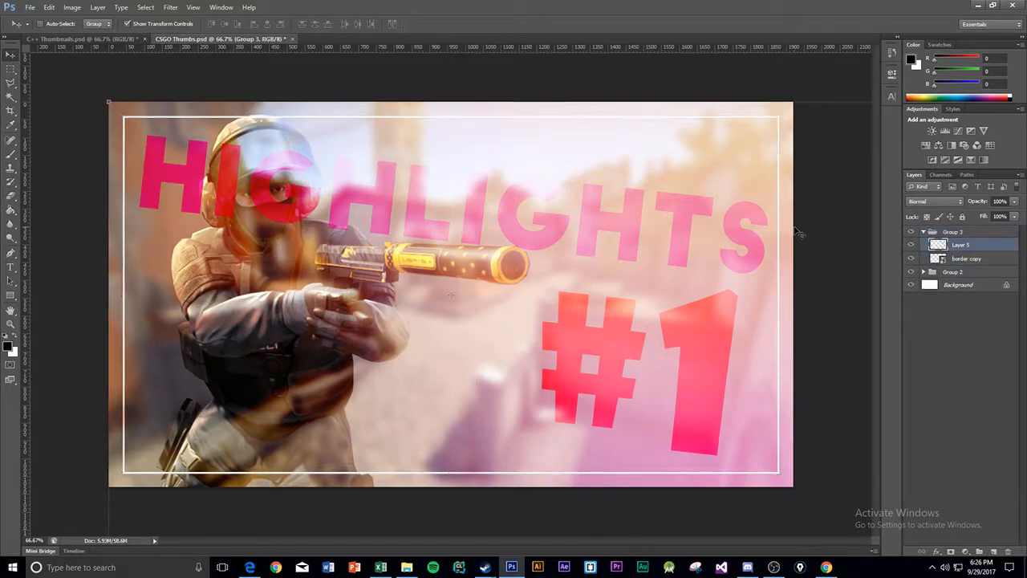
pyautogui.moveTo(952, 238); pyautogui.dragTo(955, 254)
# - Scale the oversized mountain photo down to about 33.5% from its upper-left corner, close to the canvas size
pyautogui.hotkey('ctrl', '-')
pyautogui.hotkey('ctrl', '-')
pyautogui.hotkey('ctrl', '-')
pyautogui.hotkey('ctrl', '-')
pyautogui.hotkey('ctrl', '-')
pyautogui.hotkey('ctrl', '-')
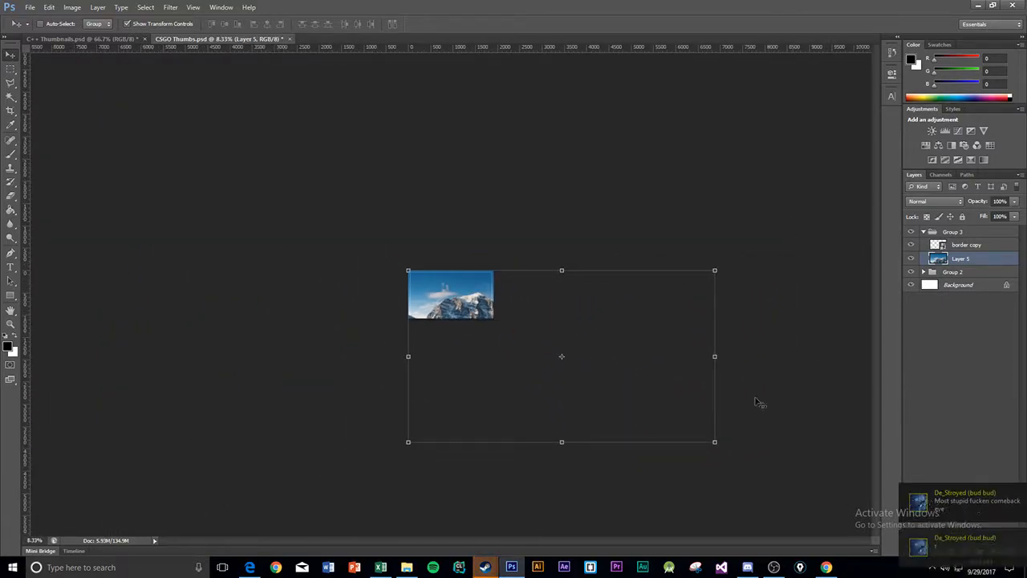
pyautogui.moveTo(715, 441); pyautogui.dragTo(510, 328)
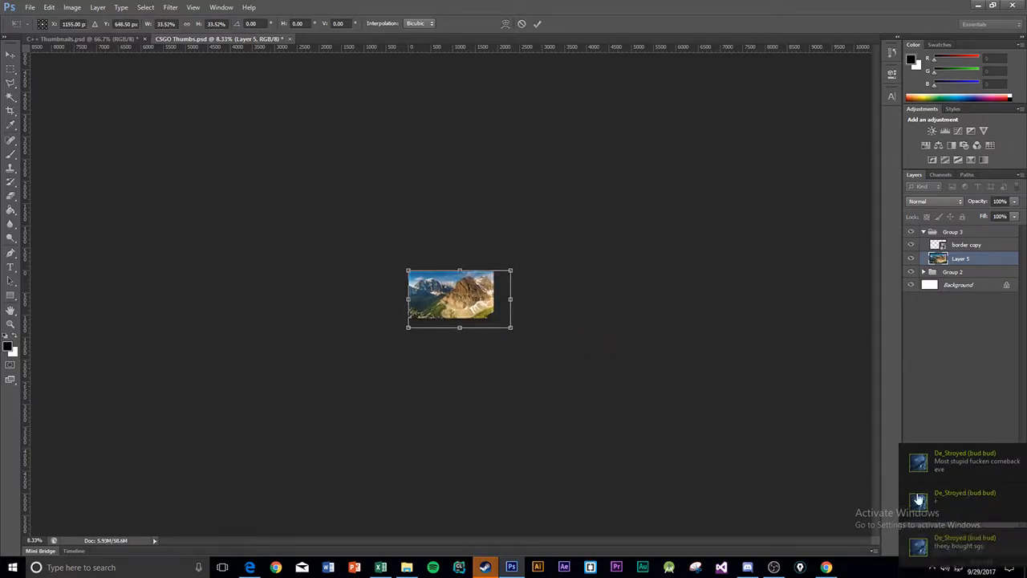
# - Close the open Steam window and stop Steam's pop-up chat notifications
pyautogui.rightClick(485, 567)
pyautogui.click(477, 549)
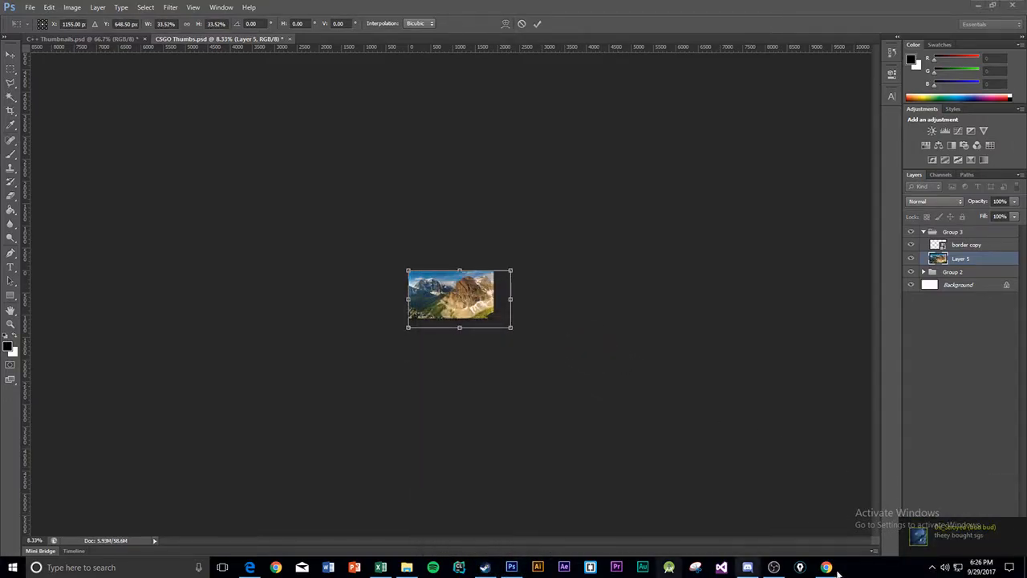
pyautogui.click(932, 567)
pyautogui.rightClick(943, 503)
pyautogui.click(785, 492)
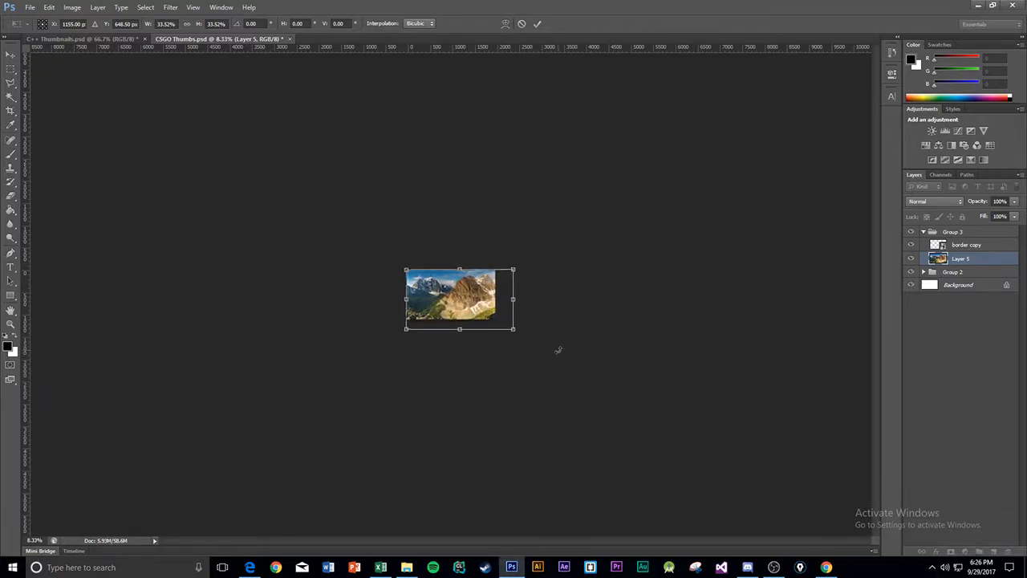
# - Shrink the mountain photo to about 28.4% so it just covers the canvas, and apply the transformation
pyautogui.hotkey('ctrl', '+')
pyautogui.hotkey('ctrl', '+')
pyautogui.hotkey('ctrl', '+')
pyautogui.hotkey('ctrl', '+')
pyautogui.hotkey('ctrl', '+')
pyautogui.moveTo(811, 495); pyautogui.dragTo(717, 442)
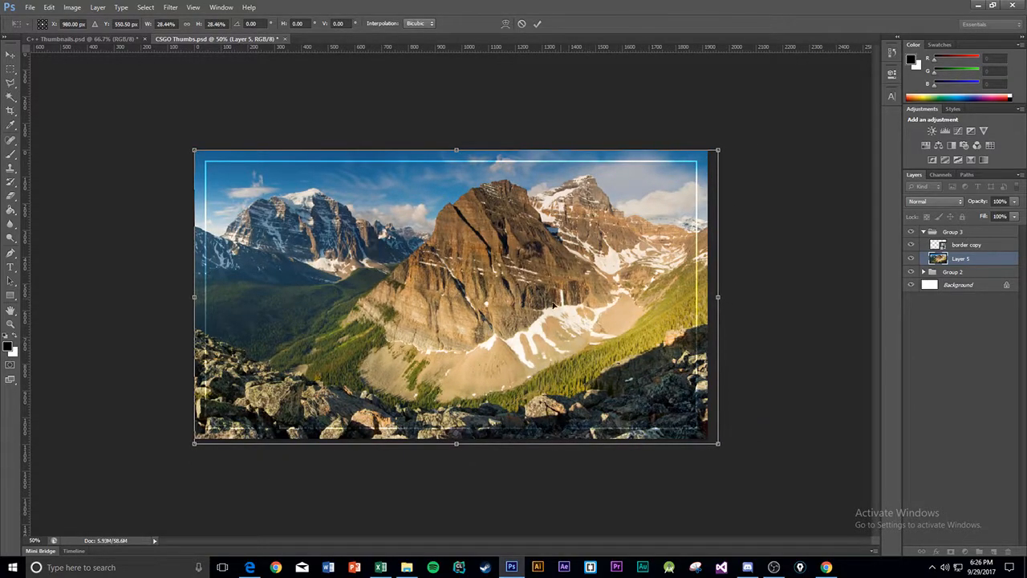
pyautogui.click(533, 23)
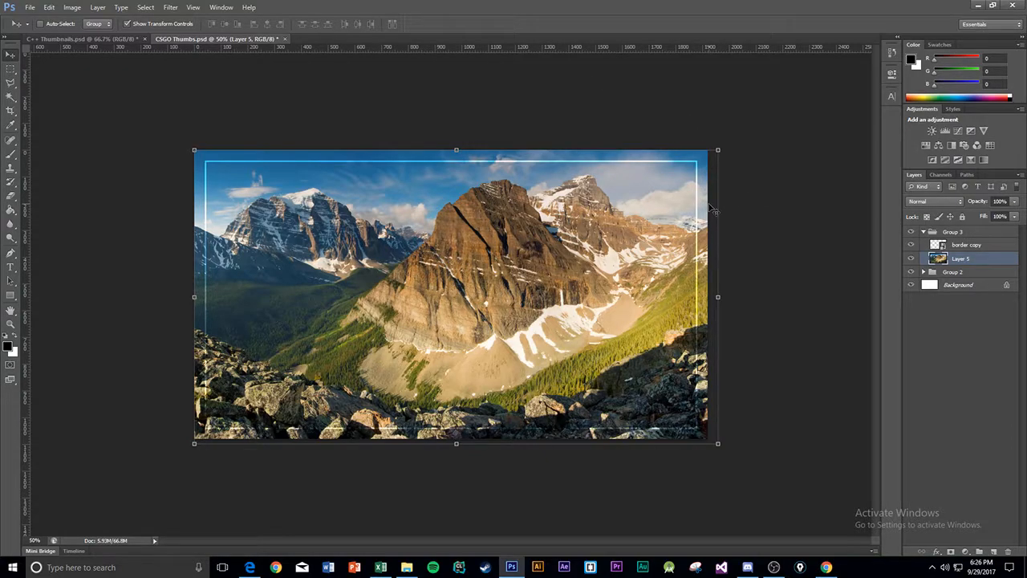
# - Add a vertical guide through the centre of the canvas
pyautogui.click(221, 7)
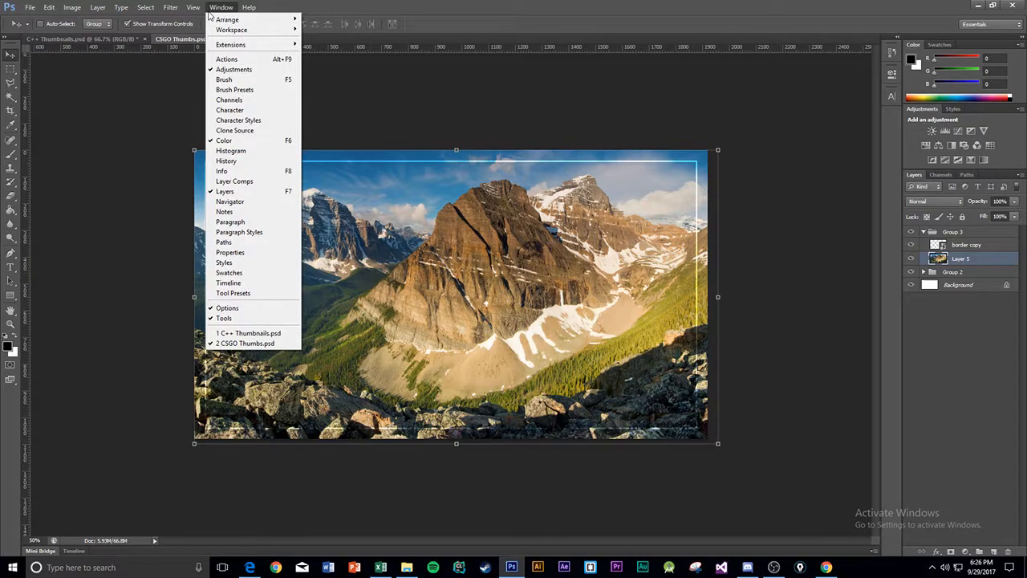
pyautogui.click(210, 240)
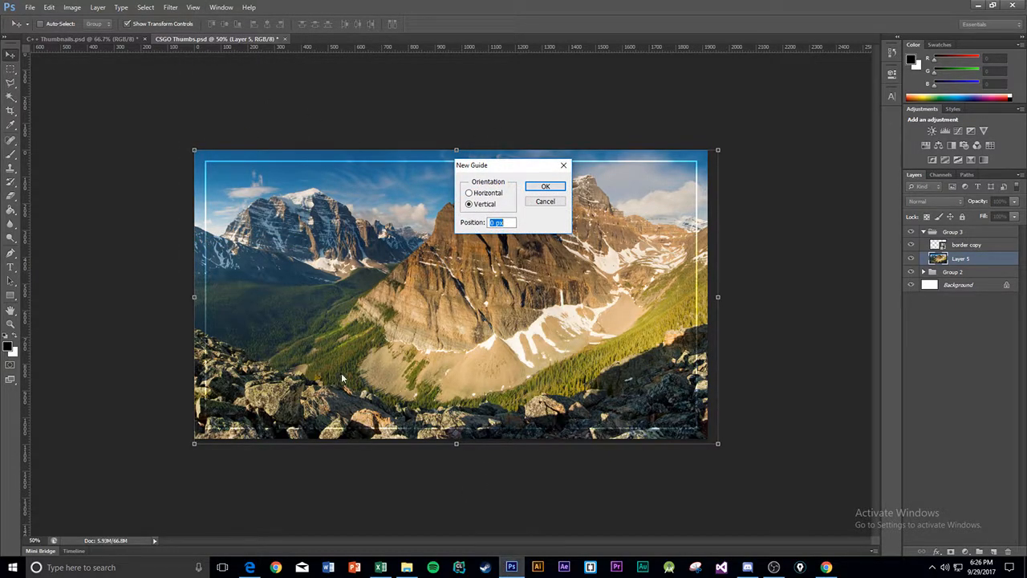
pyautogui.click(492, 223)
pyautogui.press('Return')
# - Add a horizontal guide through the centre of the canvas
pyautogui.click(221, 8)
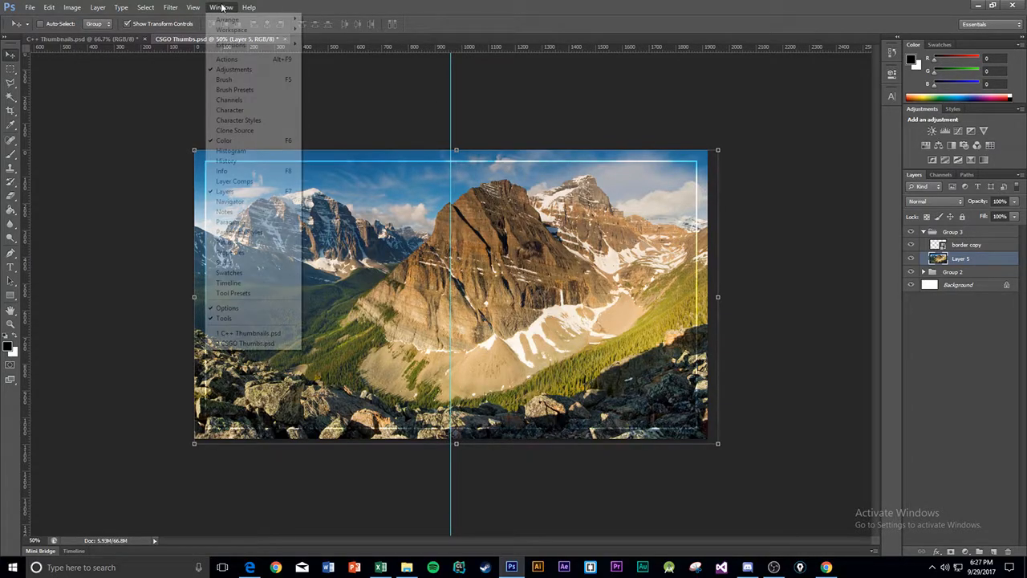
pyautogui.moveTo(193, 7)
pyautogui.click(229, 241)
pyautogui.click(494, 222)
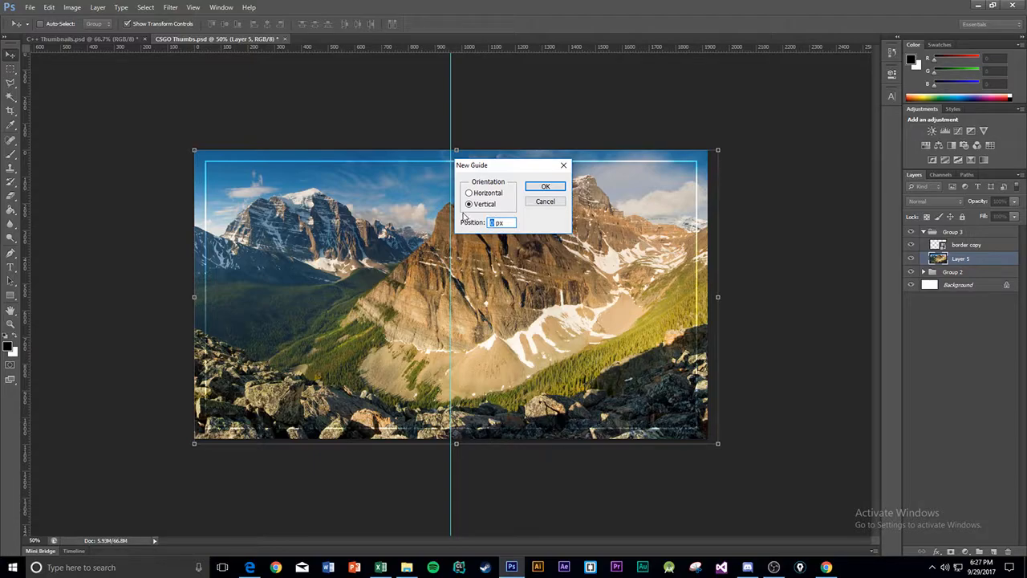
pyautogui.click(488, 192)
pyautogui.click(539, 189)
pyautogui.click(928, 339)
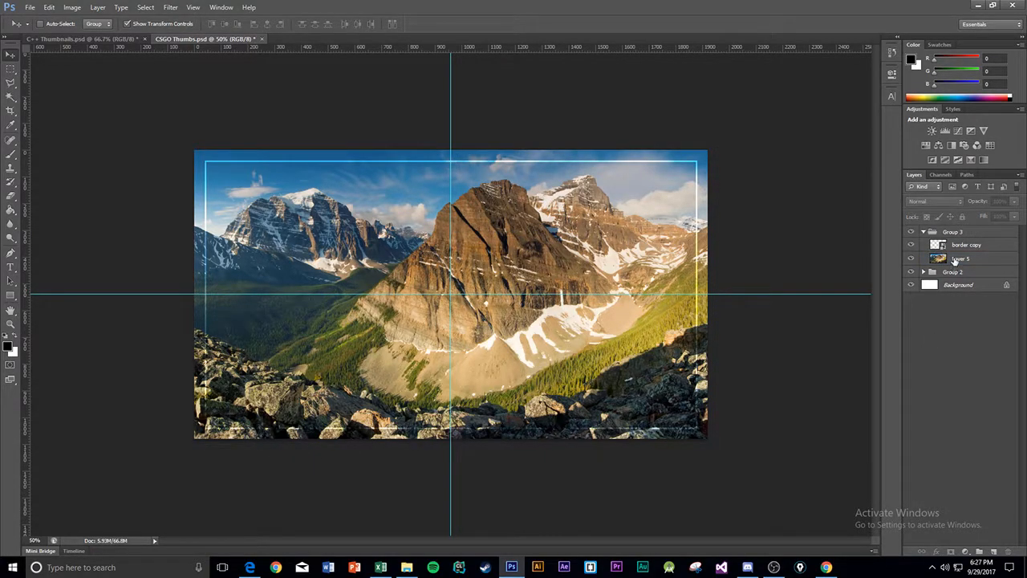
# - Move the mountain photo on Layer 5 so its centre aligns with the intersection of the two guides
pyautogui.click(955, 258)
pyautogui.moveTo(520, 225); pyautogui.dragTo(530, 225)
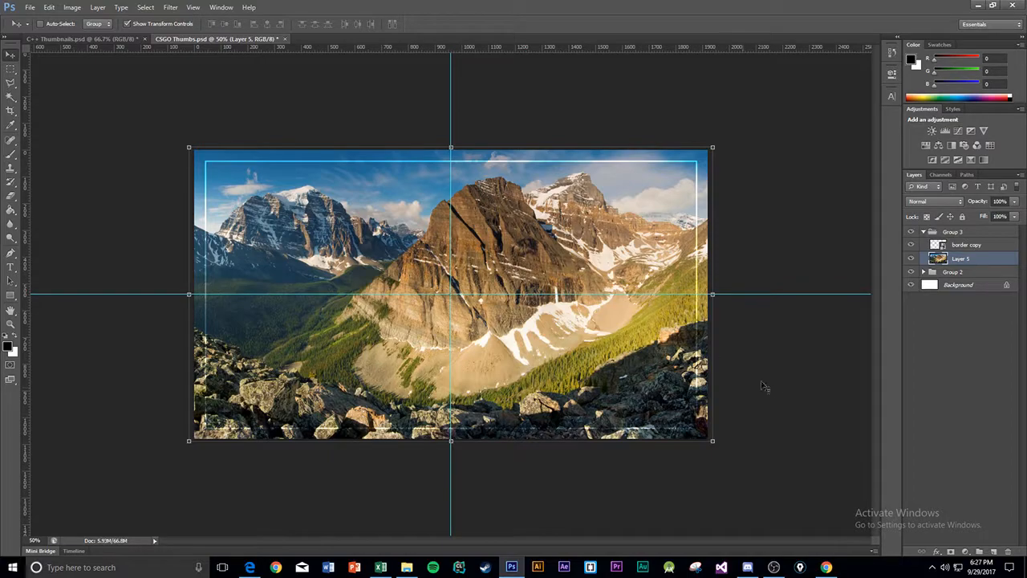
pyautogui.click(951, 401)
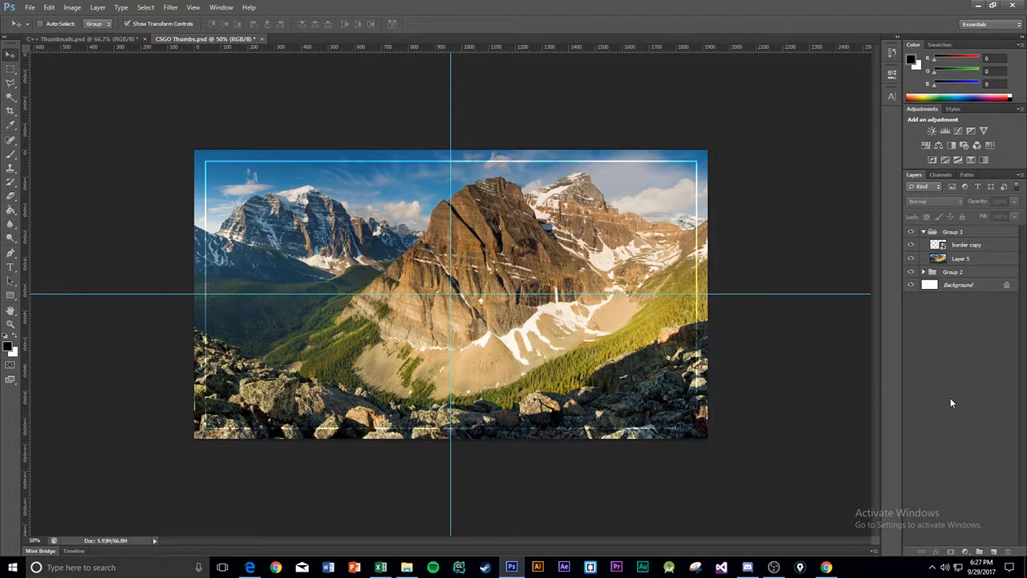
# - Examine the border copy layer's blend mode and how the border blends with the mountain photo around its upper-left corner
pyautogui.click(976, 245)
pyautogui.click(918, 201)
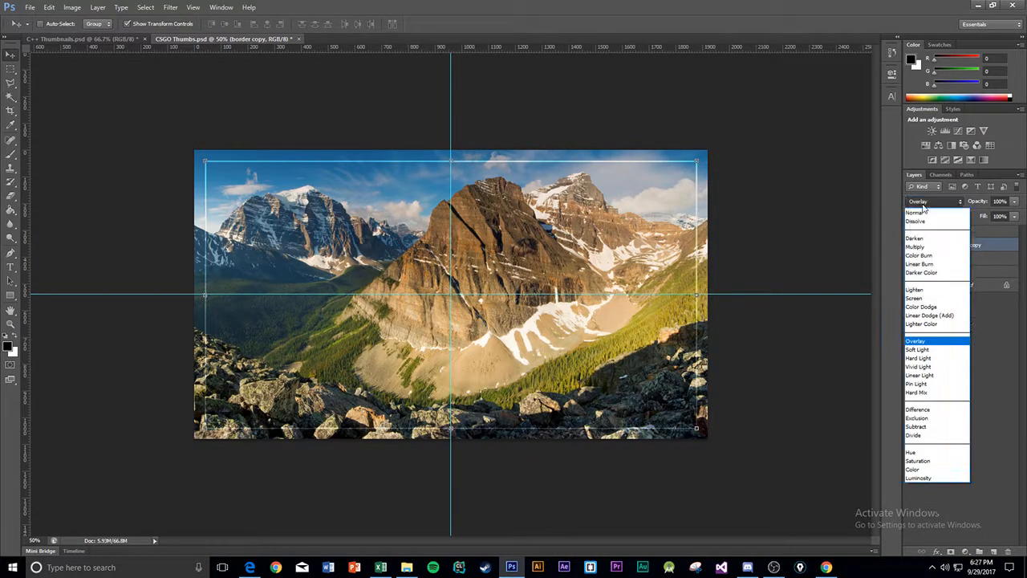
pyautogui.click(1016, 350)
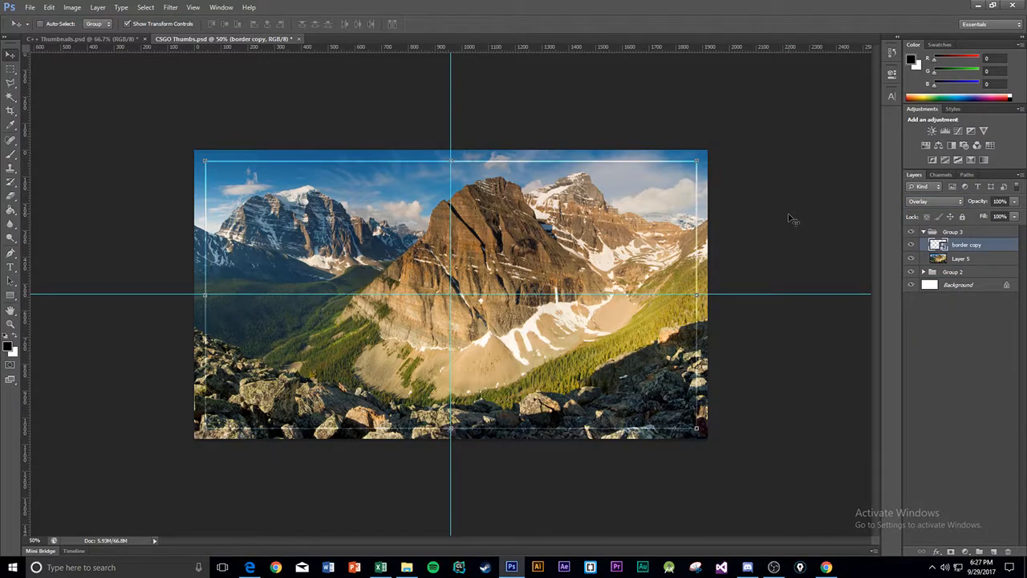
pyautogui.hotkey('ctrl', '+')
pyautogui.hotkey('ctrl', '+')
pyautogui.hotkey('ctrl', '-')
pyautogui.hotkey('ctrl', '+')
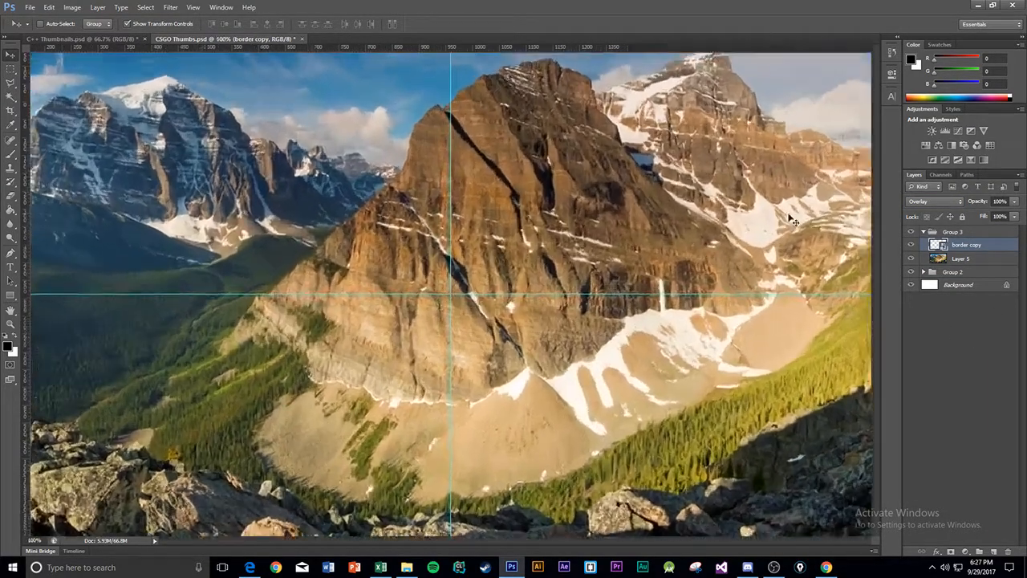
pyautogui.hotkey('ctrl', '+')
pyautogui.press('space')
pyautogui.moveTo(225, 184); pyautogui.dragTo(790, 285)
pyautogui.moveTo(249, 225); pyautogui.dragTo(615, 306)
pyautogui.moveTo(603, 221); pyautogui.dragTo(607, 366)
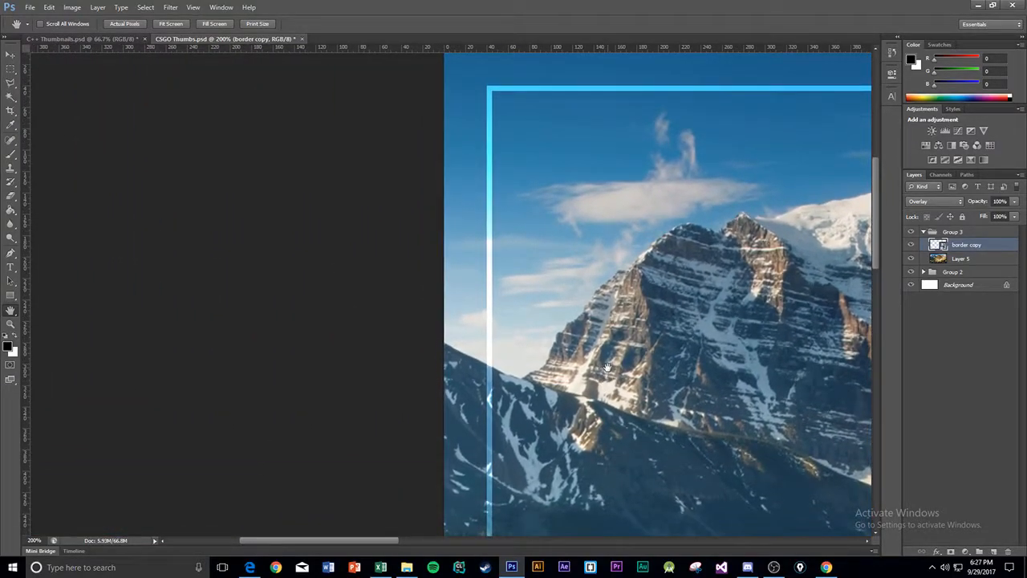
pyautogui.hotkey('ctrl', '-')
pyautogui.hotkey('ctrl', '-')
pyautogui.hotkey('ctrl', '+')
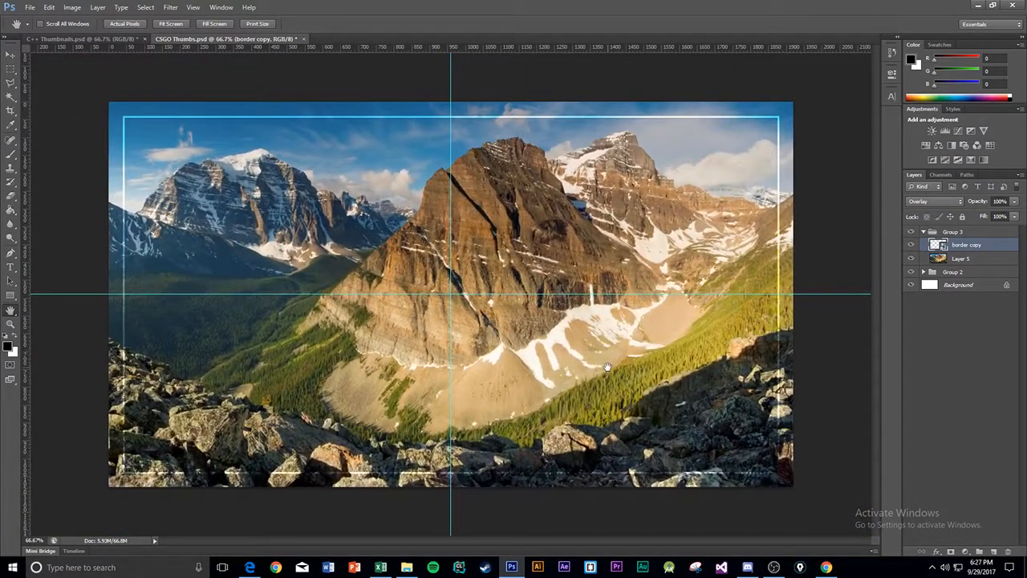
# - Apply a Gaussian Blur with a 5-pixel radius to the mountain photo on Layer 5
pyautogui.click(958, 260)
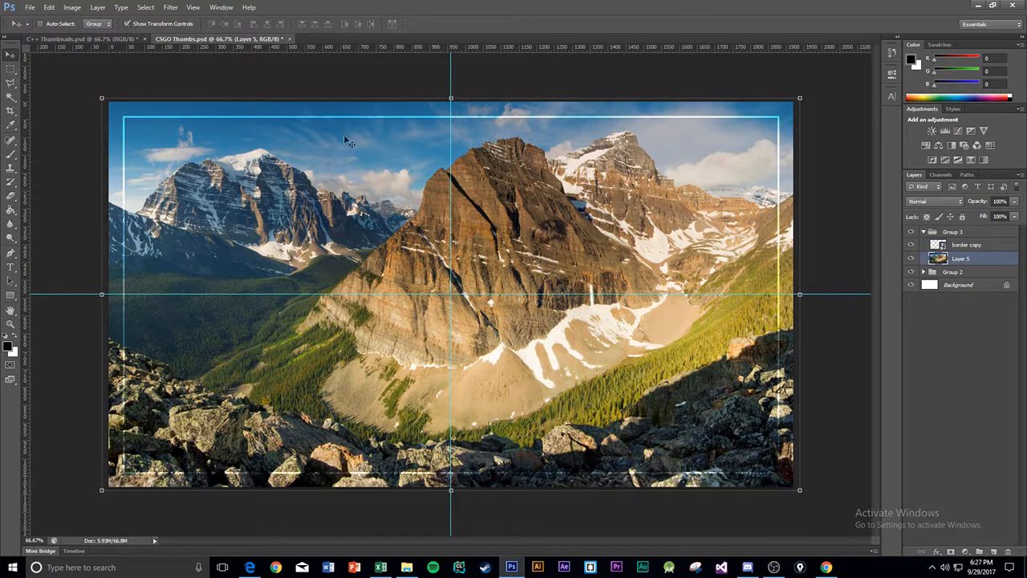
pyautogui.click(223, 10)
pyautogui.click(219, 8)
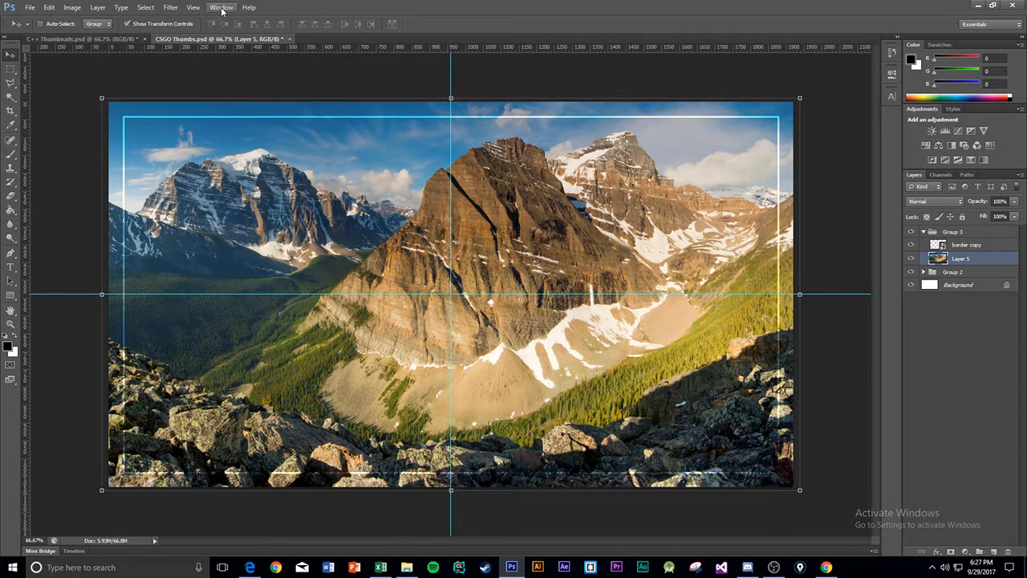
pyautogui.click(170, 8)
pyautogui.click(171, 7)
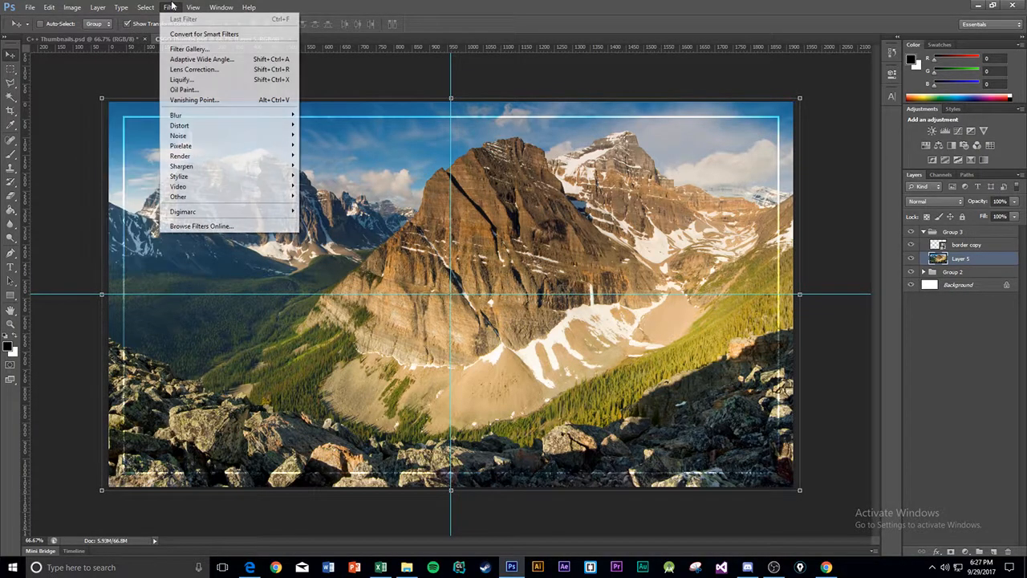
pyautogui.moveTo(197, 115)
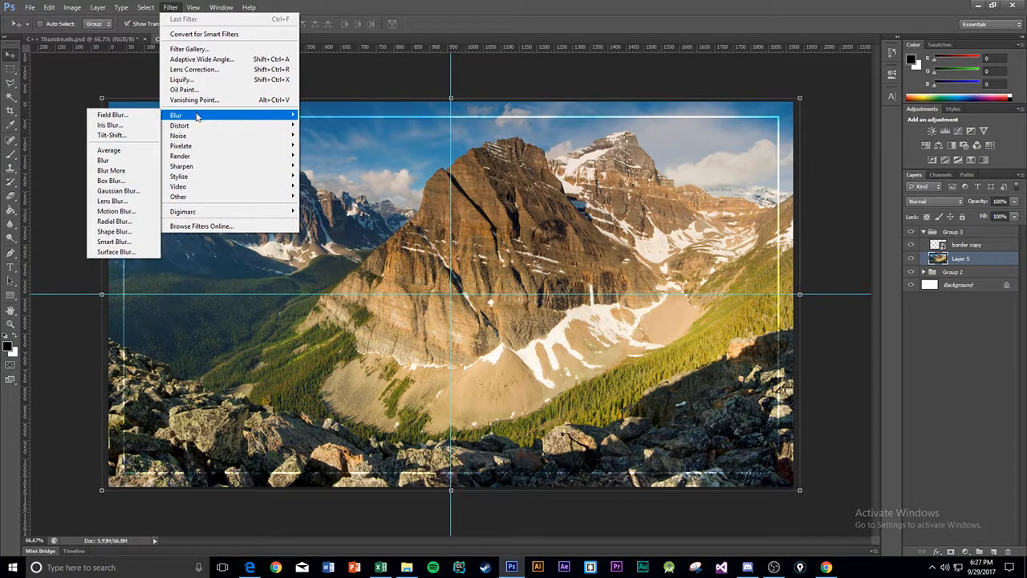
pyautogui.click(117, 192)
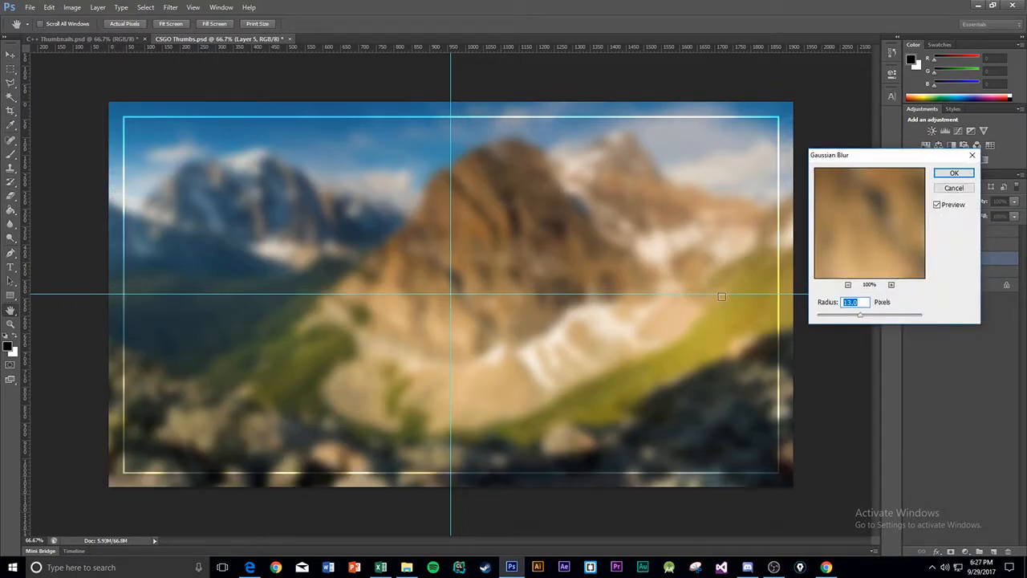
pyautogui.moveTo(854, 322); pyautogui.dragTo(843, 318)
pyautogui.write('5')
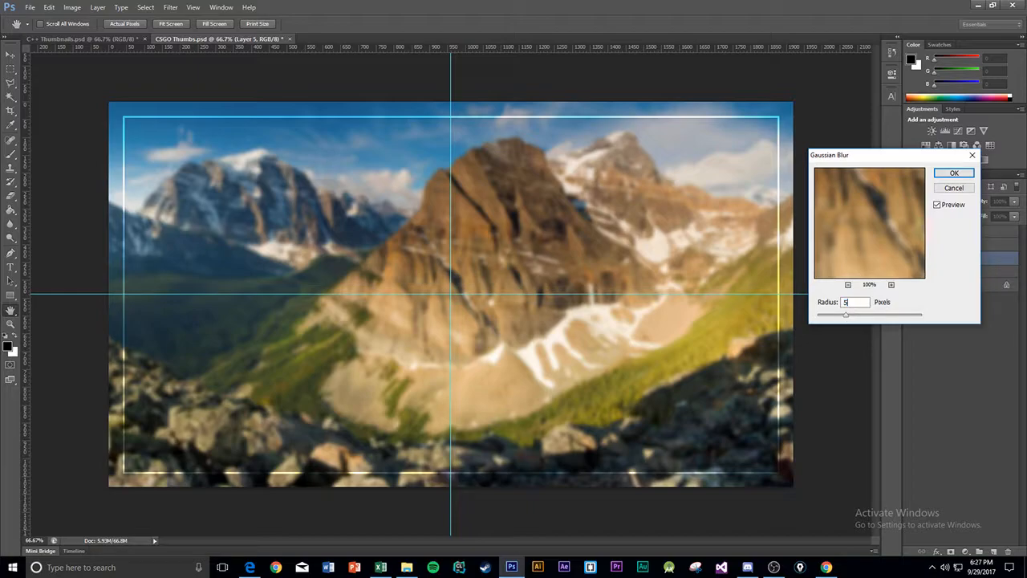
pyautogui.click(954, 173)
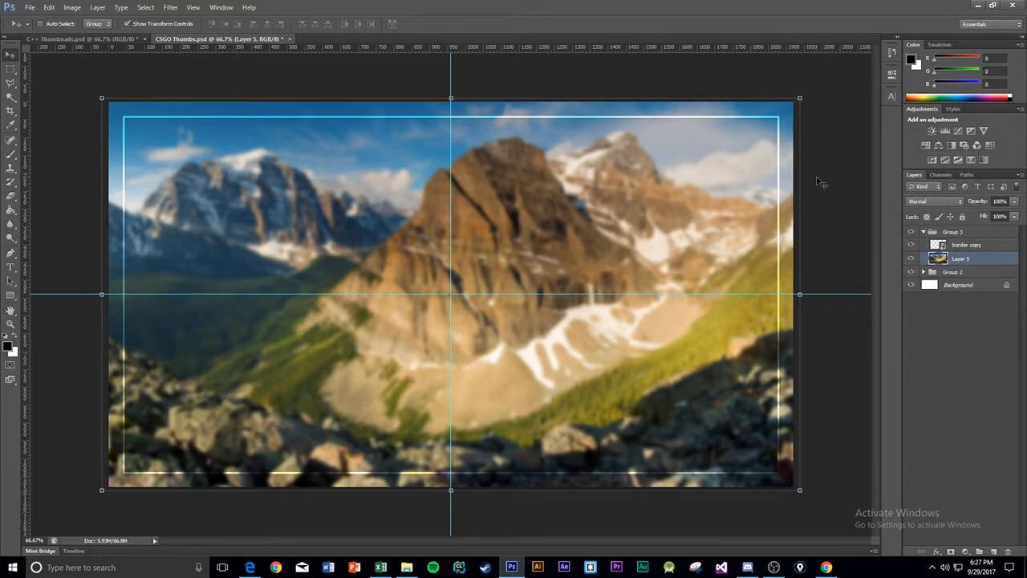
pyautogui.click(955, 389)
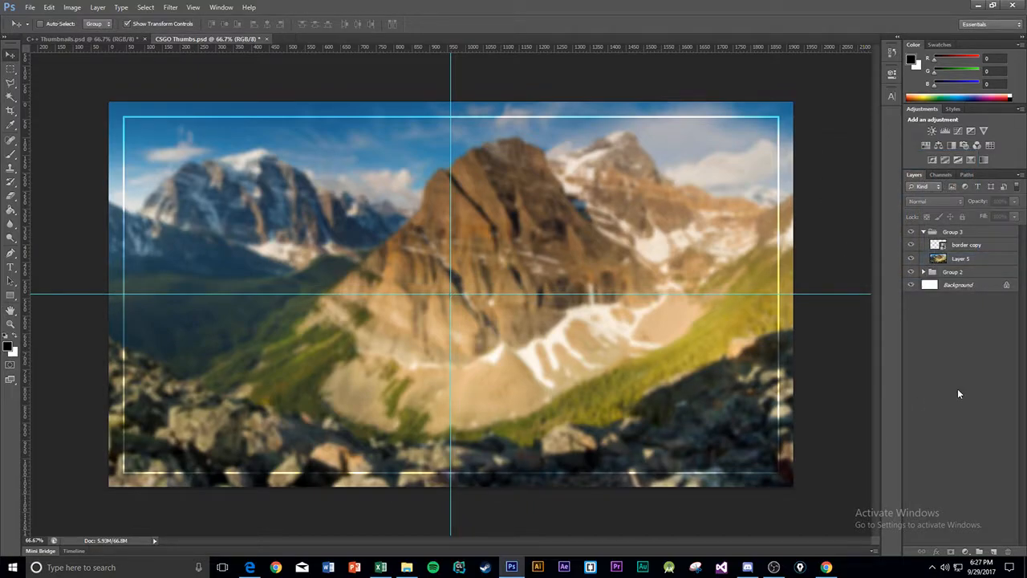
pyautogui.click(923, 272)
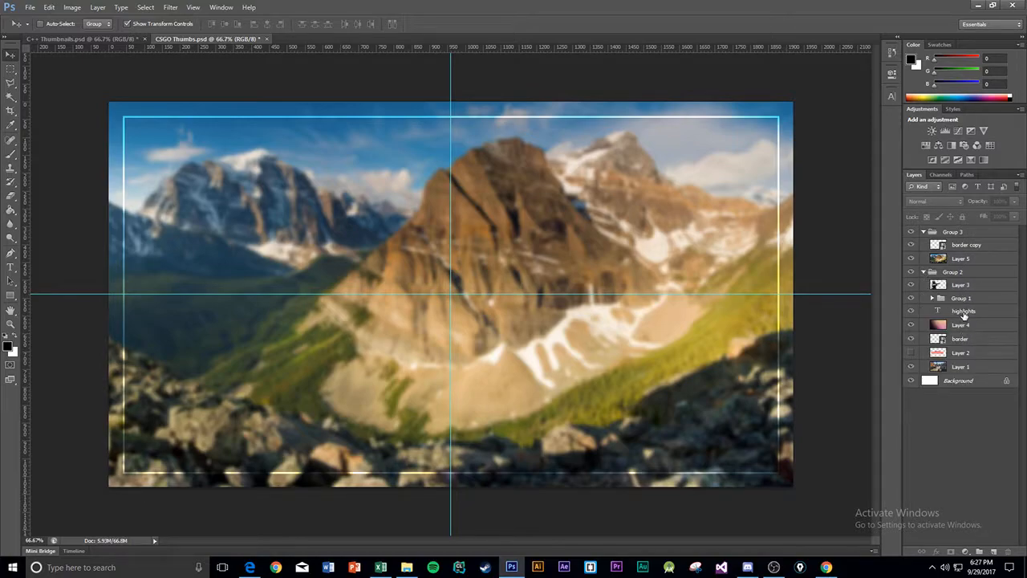
pyautogui.click(964, 314)
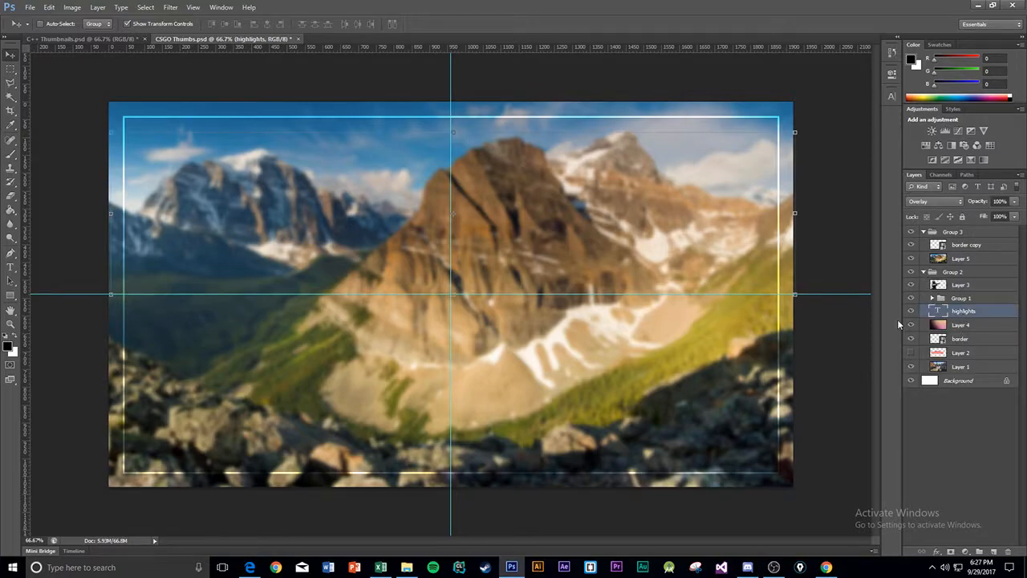
pyautogui.click(10, 268)
pyautogui.click(10, 53)
pyautogui.click(952, 437)
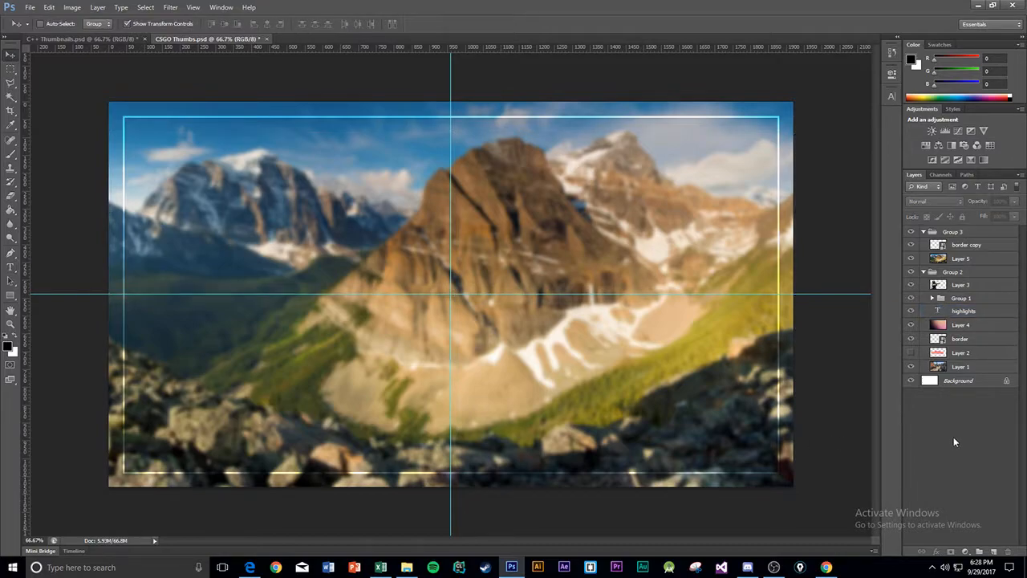
# - Try a duplicate of the highlights text layer above border copy in Group 3, and discard the duplicate
pyautogui.click(923, 273)
pyautogui.click(923, 273)
pyautogui.click(923, 273)
pyautogui.click(957, 312)
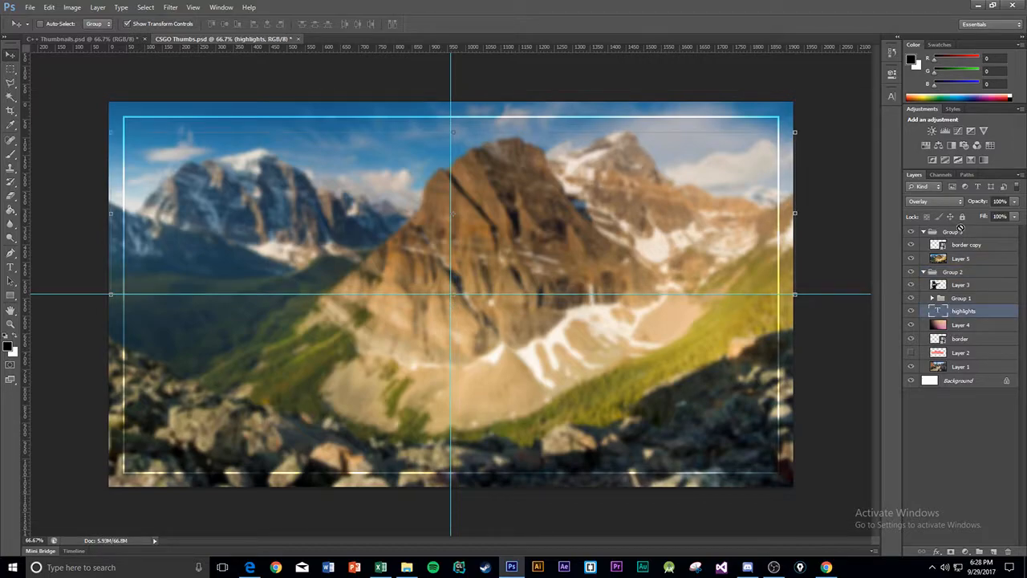
pyautogui.rightClick(960, 312)
pyautogui.click(889, 184)
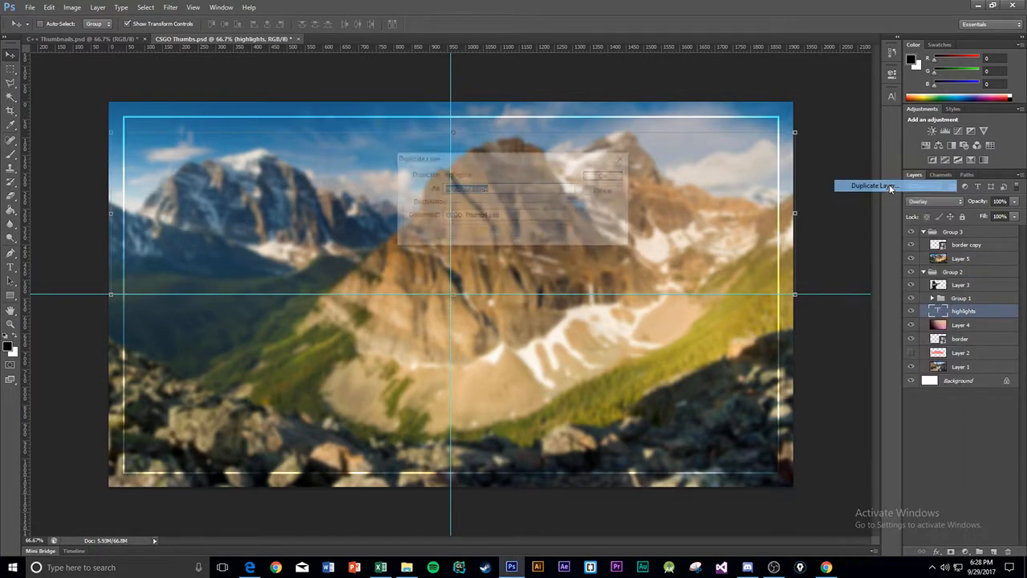
pyautogui.press('Return')
pyautogui.moveTo(961, 315); pyautogui.dragTo(965, 241)
pyautogui.click(924, 287)
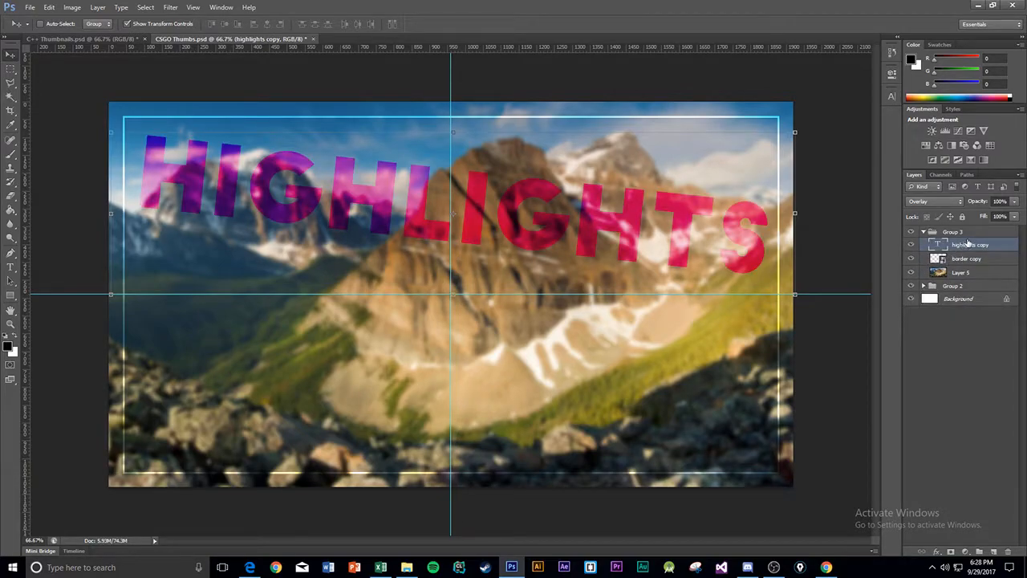
pyautogui.click(10, 266)
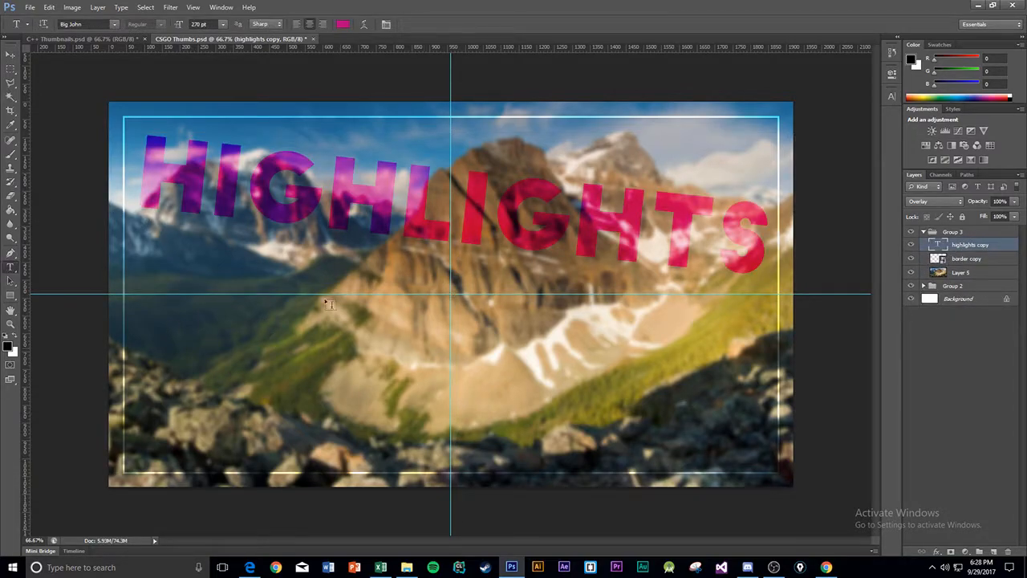
pyautogui.click(10, 54)
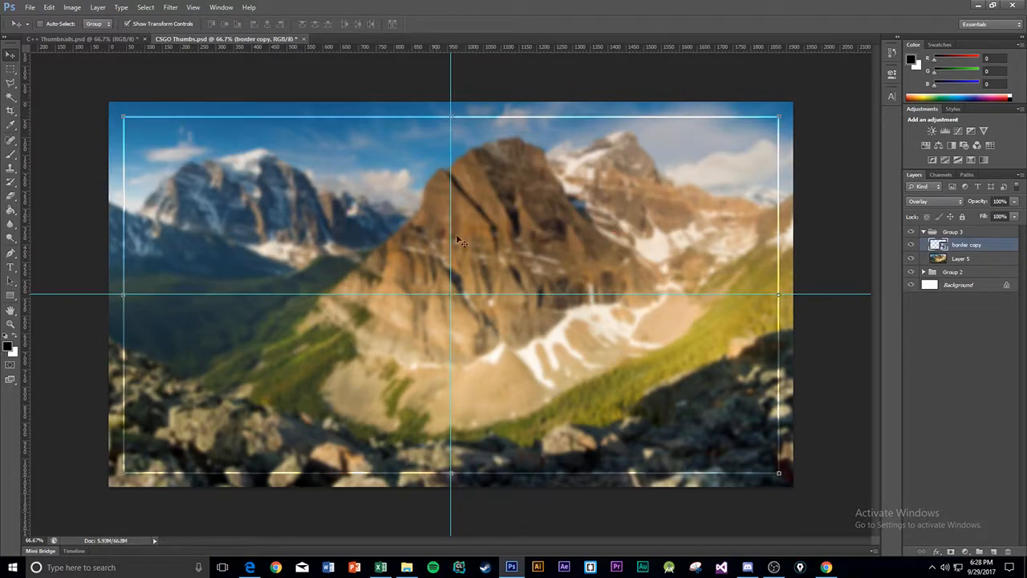
# - Draw a paragraph text box inside the border, spanning nearly its full width and about its upper two thirds
pyautogui.click(11, 267)
pyautogui.moveTo(129, 134); pyautogui.dragTo(759, 350)
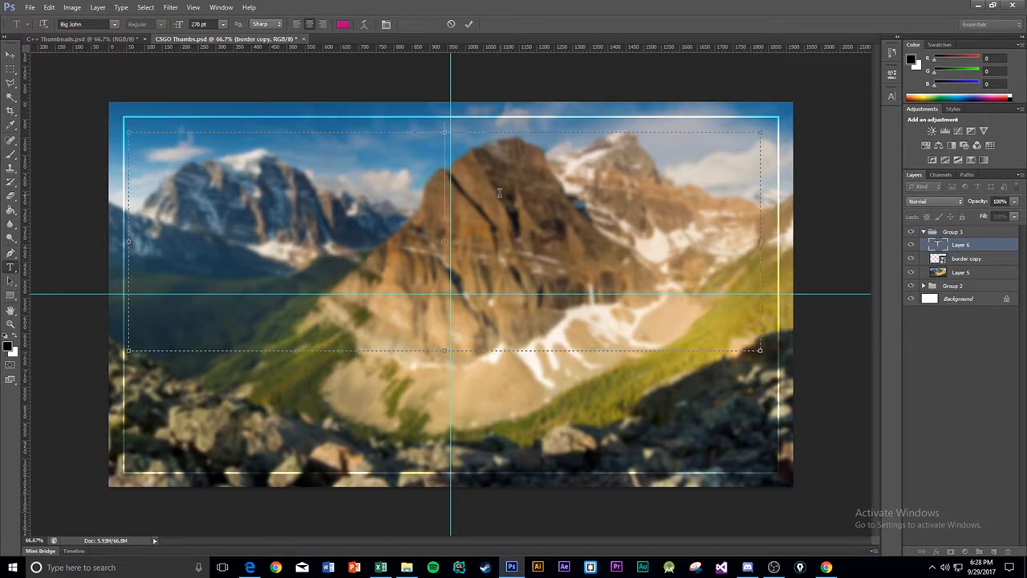
pyautogui.write('HOW I')
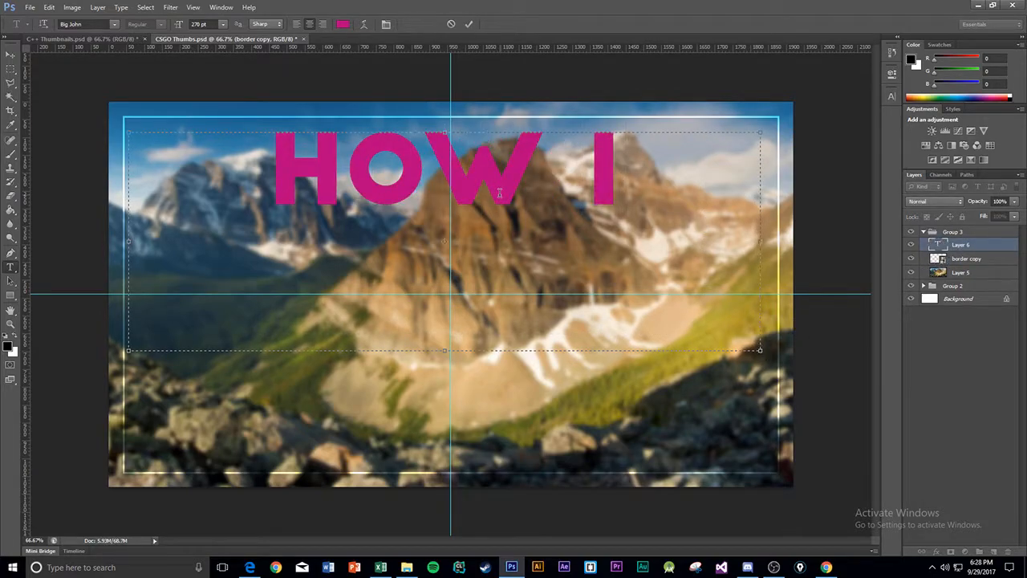
pyautogui.write(' MAKE')
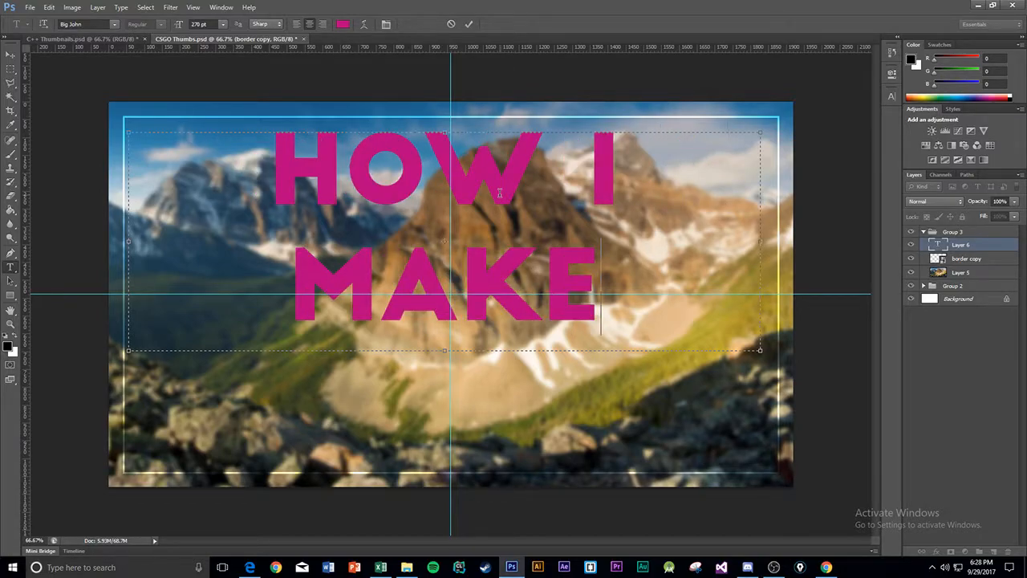
pyautogui.press('BackSpace')
pyautogui.press('BackSpace')
pyautogui.press('BackSpace')
pyautogui.press('BackSpace')
pyautogui.press('BackSpace')
pyautogui.press('BackSpace')
pyautogui.press('BackSpace')
pyautogui.press('BackSpace')
pyautogui.press('BackSpace')
pyautogui.press('BackSpace')
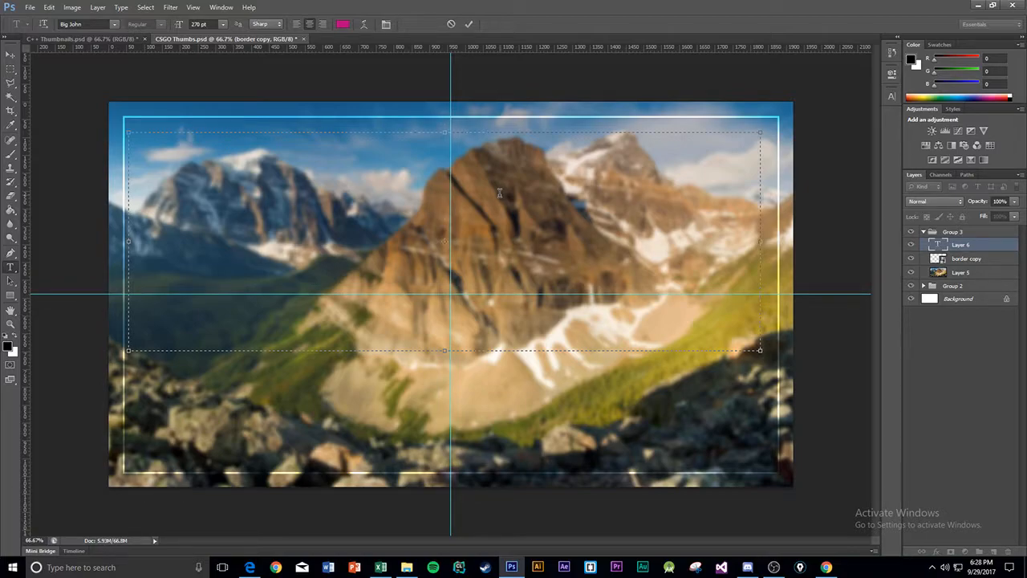
# - Enter the title MAKING THUMBNAIL in the text box, with each word on its own line
pyautogui.write('MAKING')
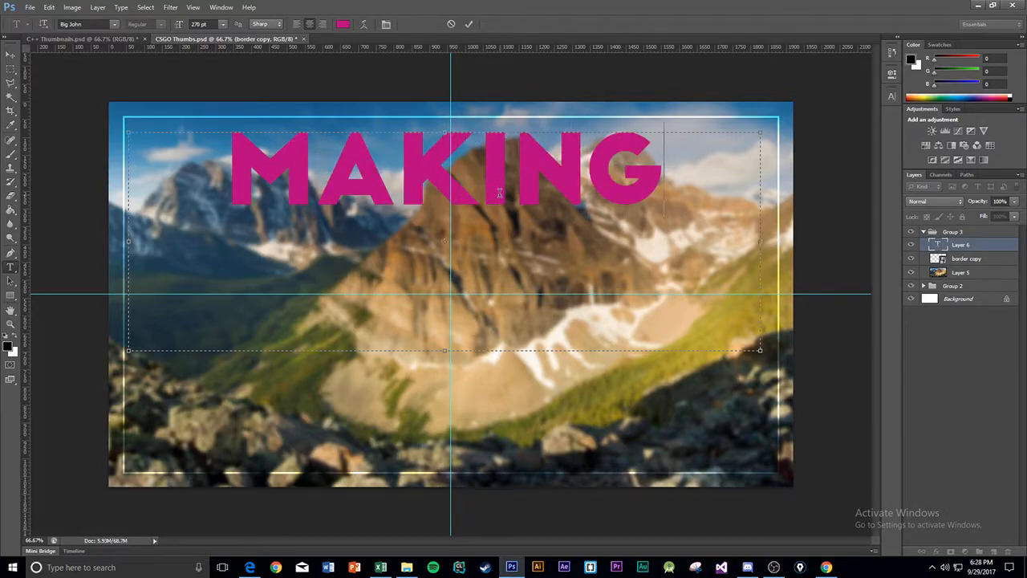
pyautogui.press('Return')
pyautogui.write('THUMBNAIL')
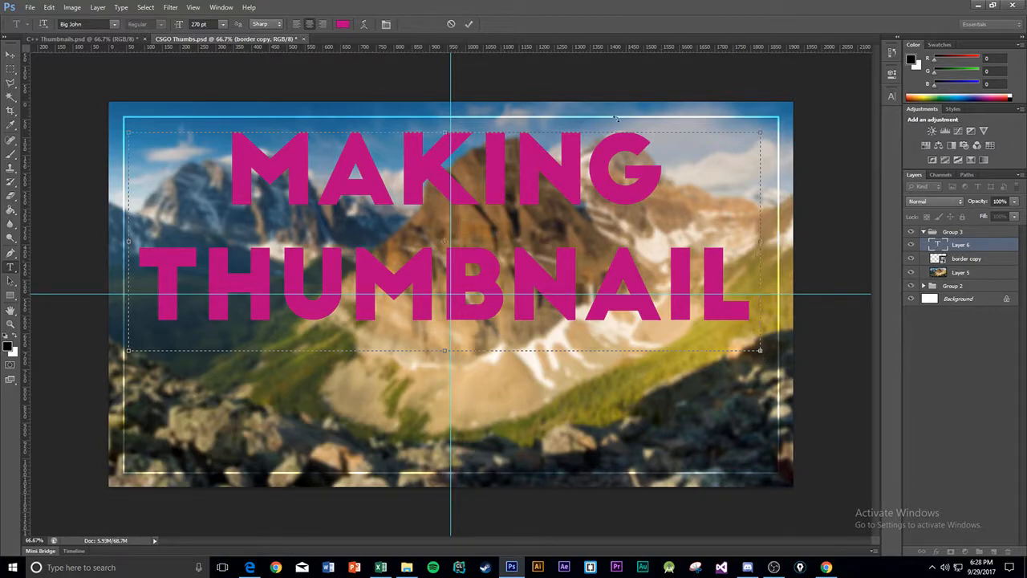
# - Set the whole title's font size to 217 pt and complete its second line as THUMBNAILS
pyautogui.click(631, 273)
pyautogui.moveTo(746, 302); pyautogui.dragTo(250, 157)
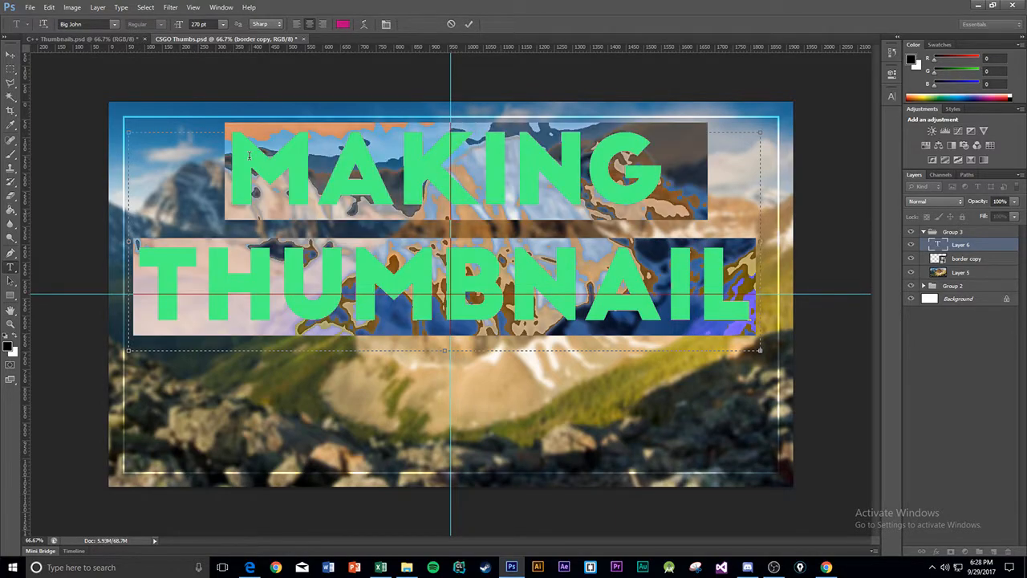
pyautogui.moveTo(180, 28); pyautogui.dragTo(152, 27)
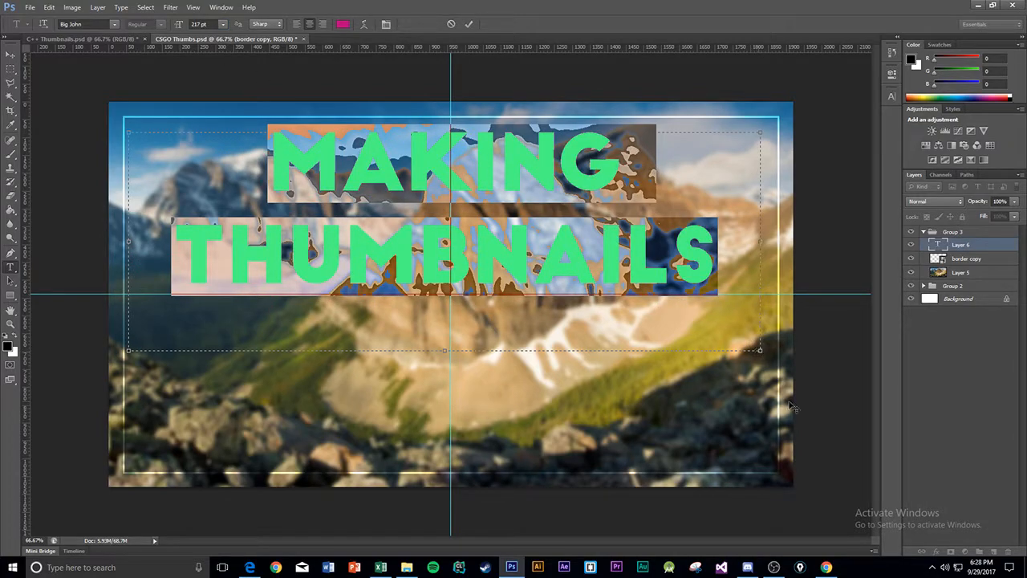
# - Resize and reposition the title's text box so its corners match the border, centring the text within the frame
pyautogui.moveTo(761, 350); pyautogui.dragTo(778, 473)
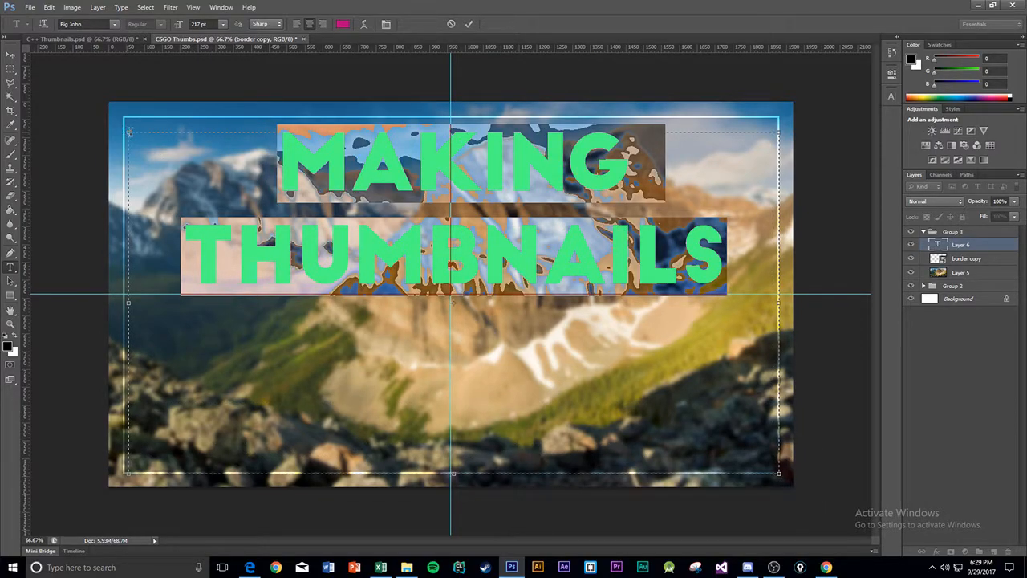
pyautogui.click(469, 24)
pyautogui.press('v')
pyautogui.moveTo(359, 182); pyautogui.dragTo(353, 165)
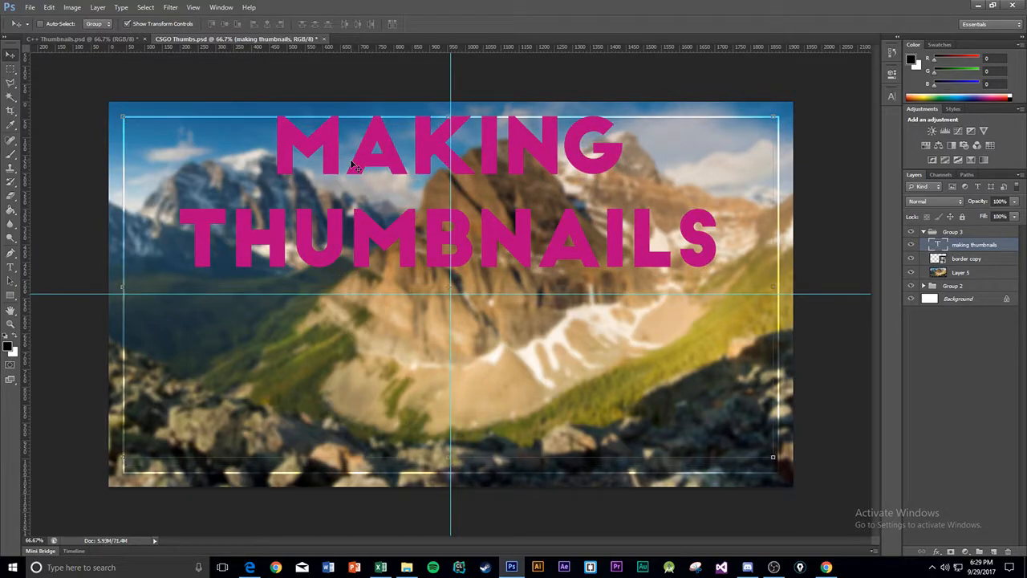
pyautogui.click(10, 267)
pyautogui.click(348, 241)
pyautogui.moveTo(769, 459); pyautogui.dragTo(778, 474)
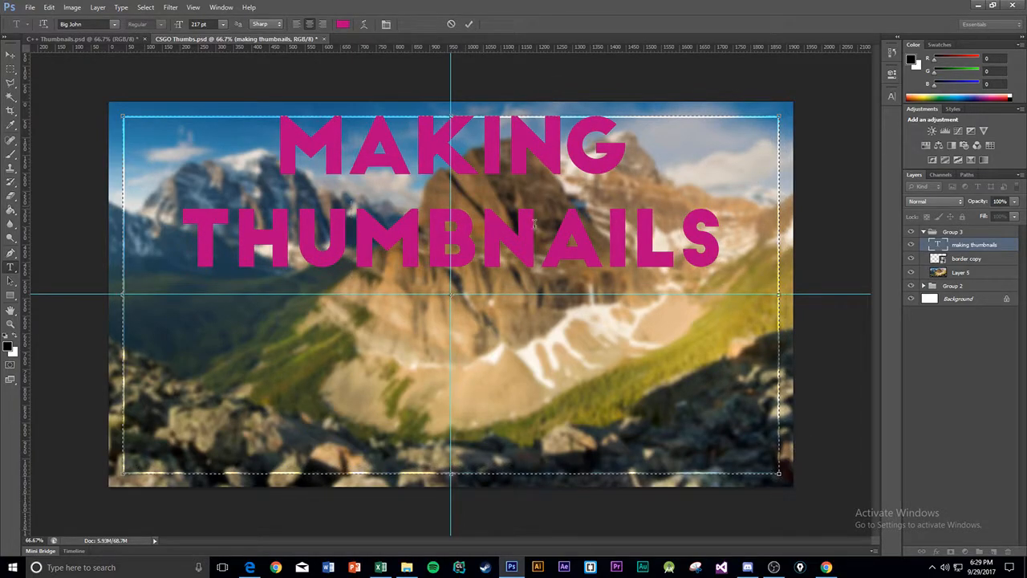
# - Change the colour of the whole MAKING THUMBNAILS title to a green with a hue of 147°
pyautogui.moveTo(718, 248); pyautogui.dragTo(310, 125)
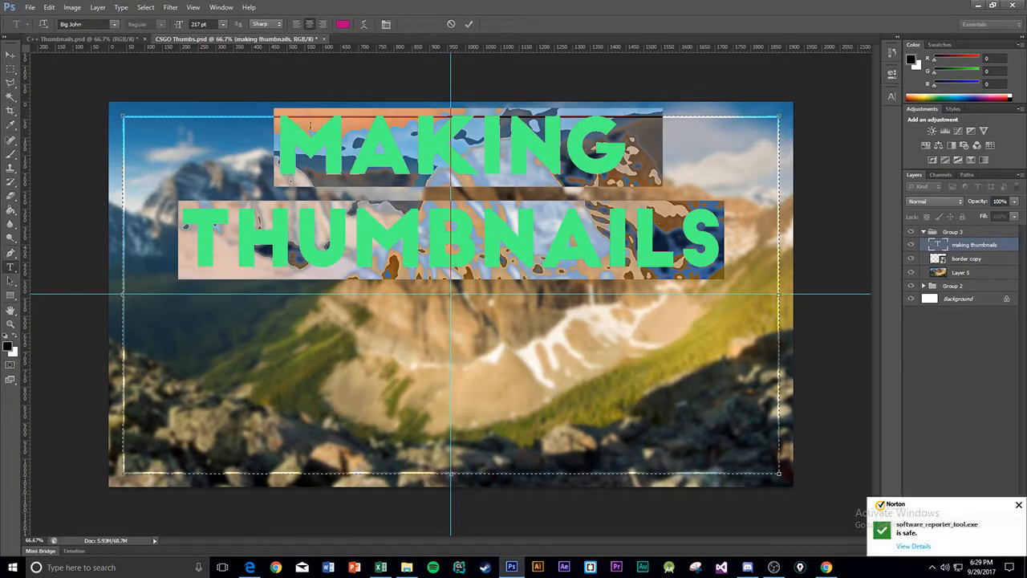
pyautogui.click(342, 24)
pyautogui.click(341, 478)
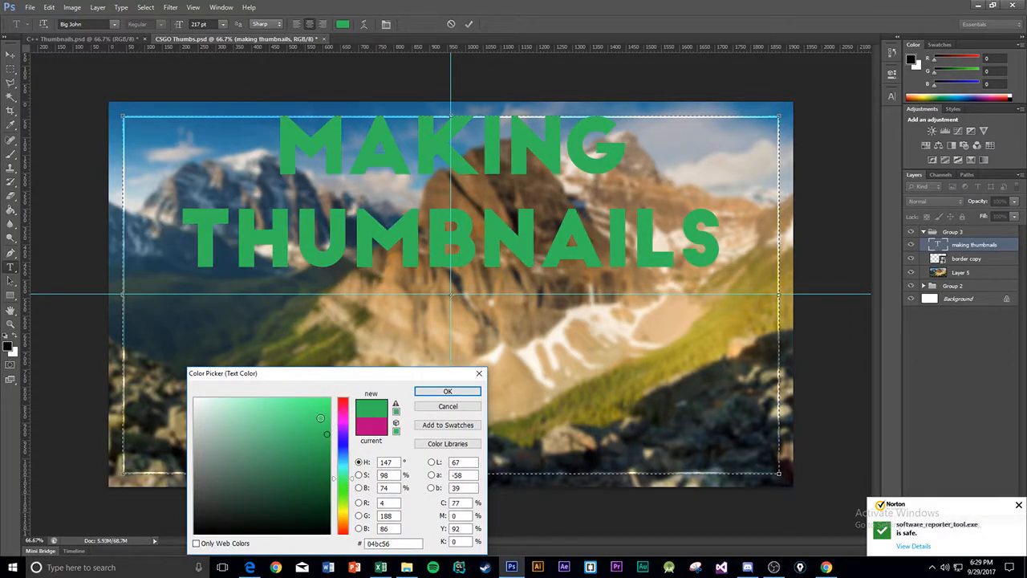
pyautogui.click(319, 431)
pyautogui.click(446, 392)
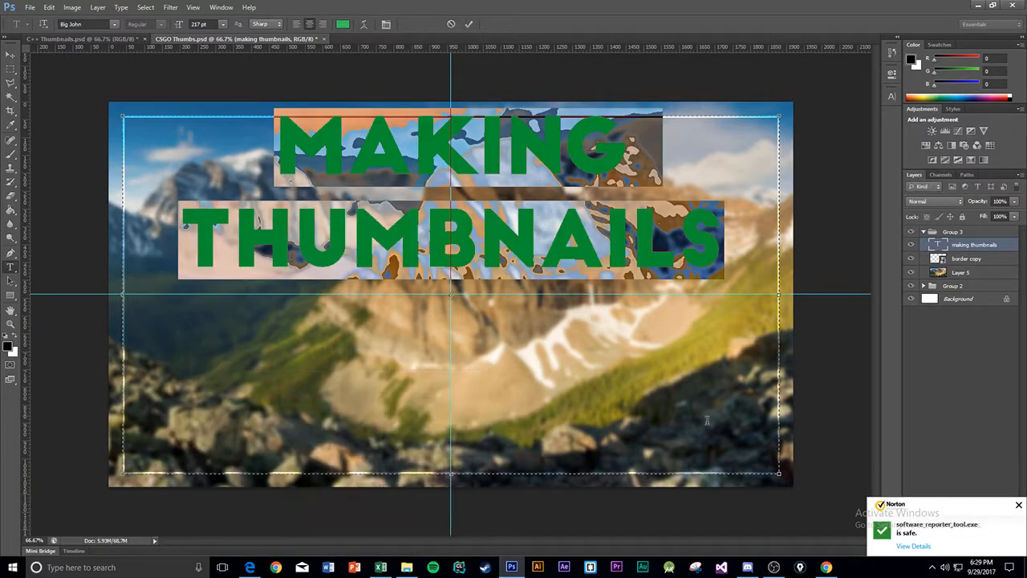
# - Try left alignment on the title's first line, then return it to centred
pyautogui.click(1018, 505)
pyautogui.click(627, 216)
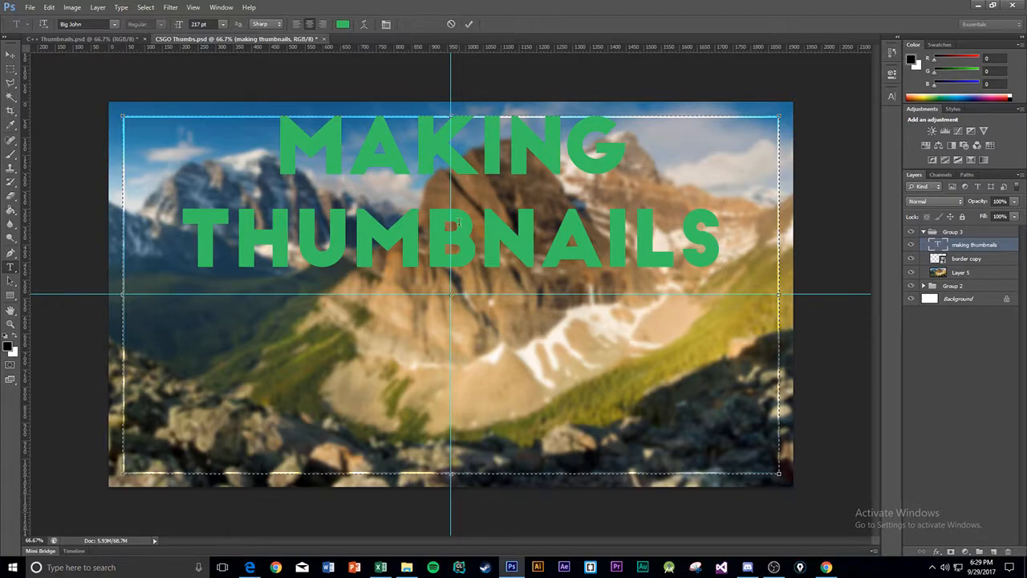
pyautogui.click(296, 24)
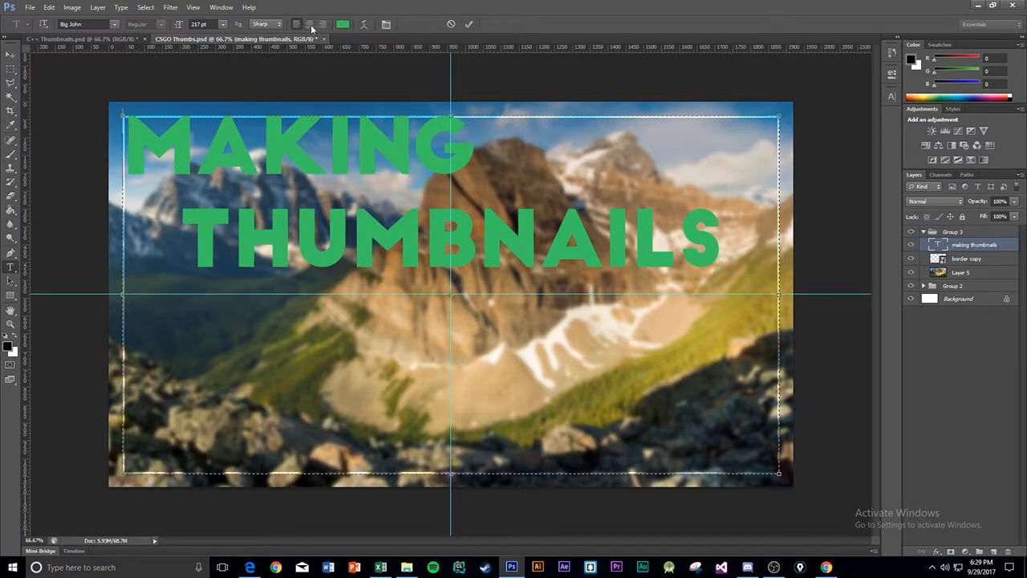
pyautogui.click(309, 25)
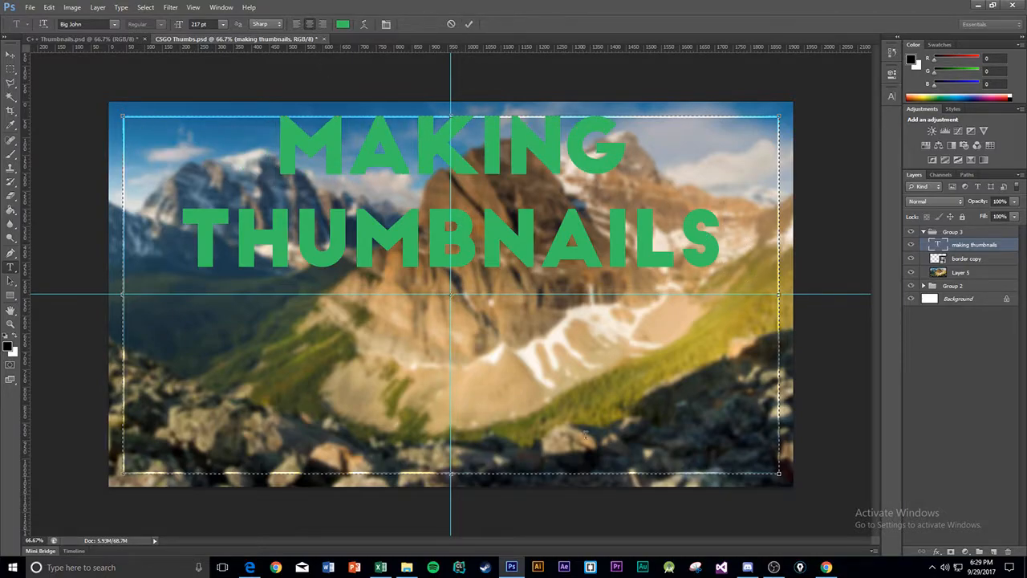
# - Shorten the title's text box to fit its two lines and centre it vertically on the canvas at the guide intersection
pyautogui.moveTo(450, 472); pyautogui.dragTo(450, 269)
pyautogui.click(468, 24)
pyautogui.press('v')
pyautogui.moveTo(429, 165); pyautogui.dragTo(407, 252)
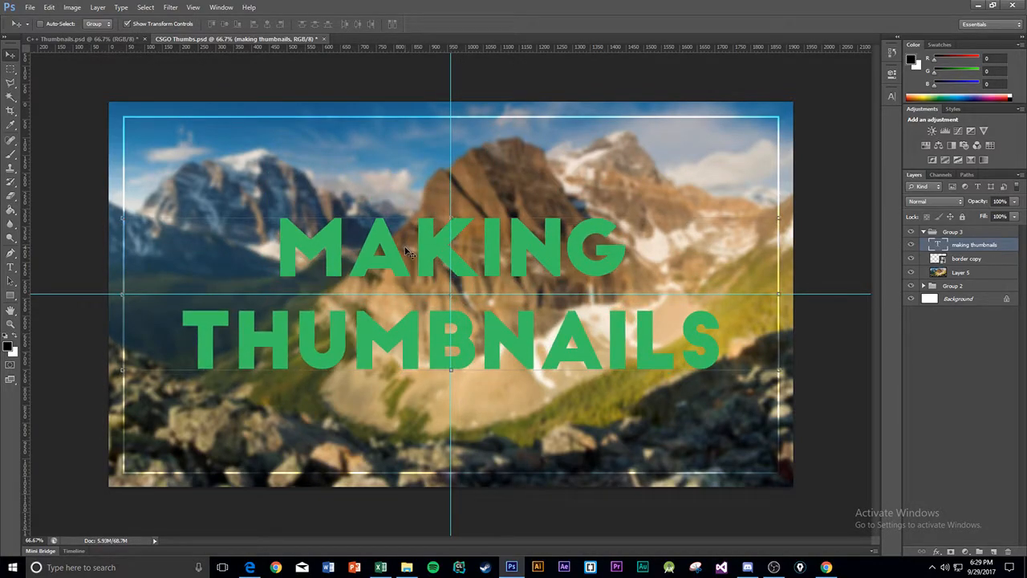
pyautogui.click(933, 393)
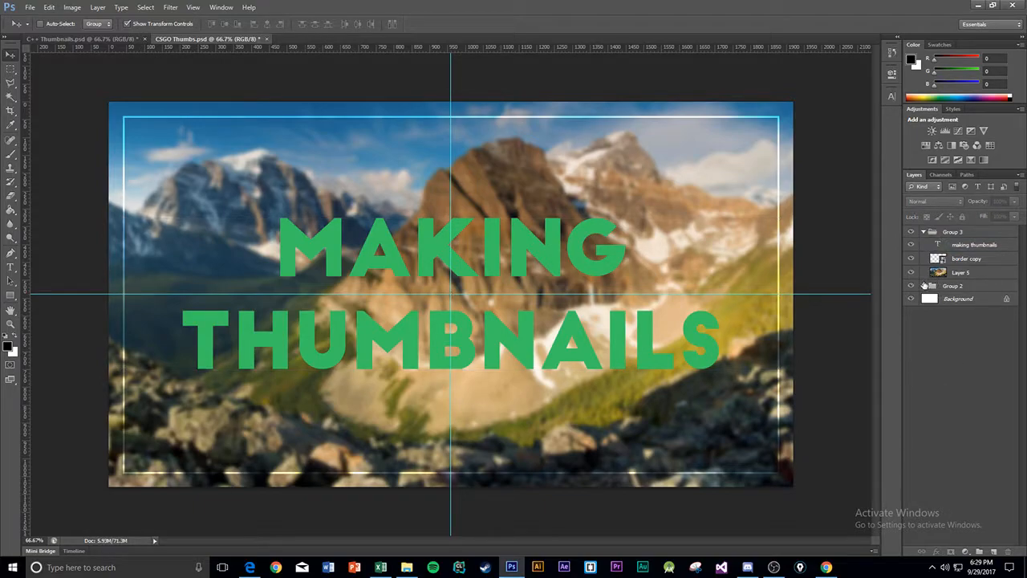
# - Toggle the visibility of Group 3 to compare the new design with the HIGHLIGHTS #1 thumbnail, leaving the group visible
pyautogui.click(912, 233)
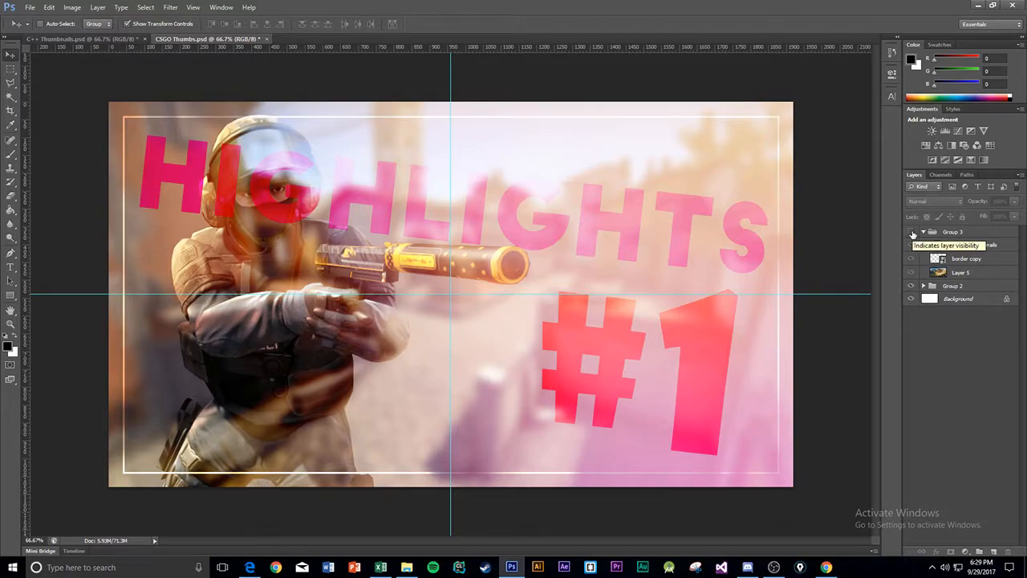
pyautogui.click(912, 233)
pyautogui.click(912, 233)
pyautogui.click(912, 234)
pyautogui.click(912, 234)
pyautogui.click(912, 234)
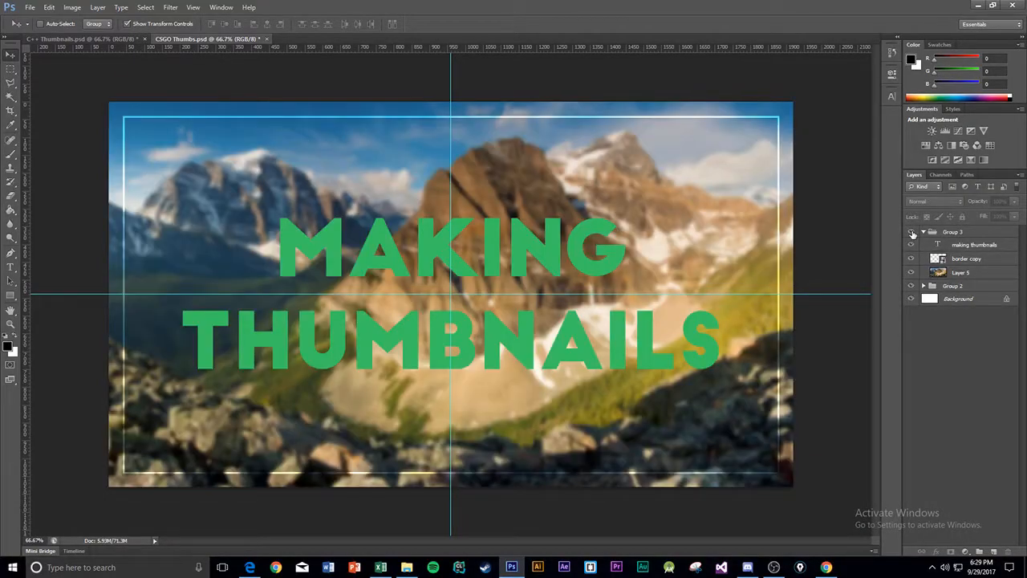
# - Compare the Screen and Overlay blend modes on the making thumbnails layer, ending on Screen
pyautogui.click(980, 246)
pyautogui.click(943, 202)
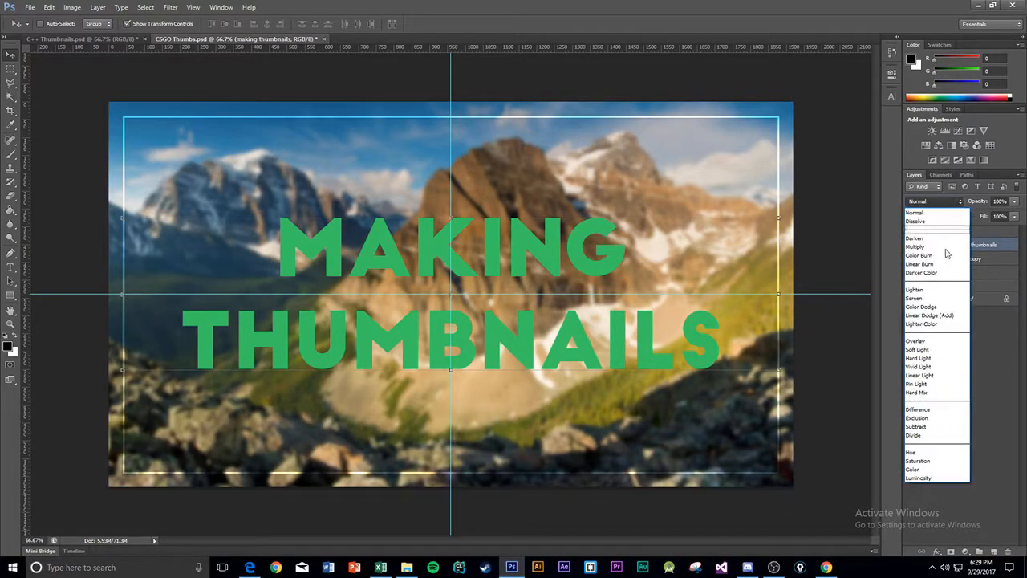
pyautogui.click(914, 298)
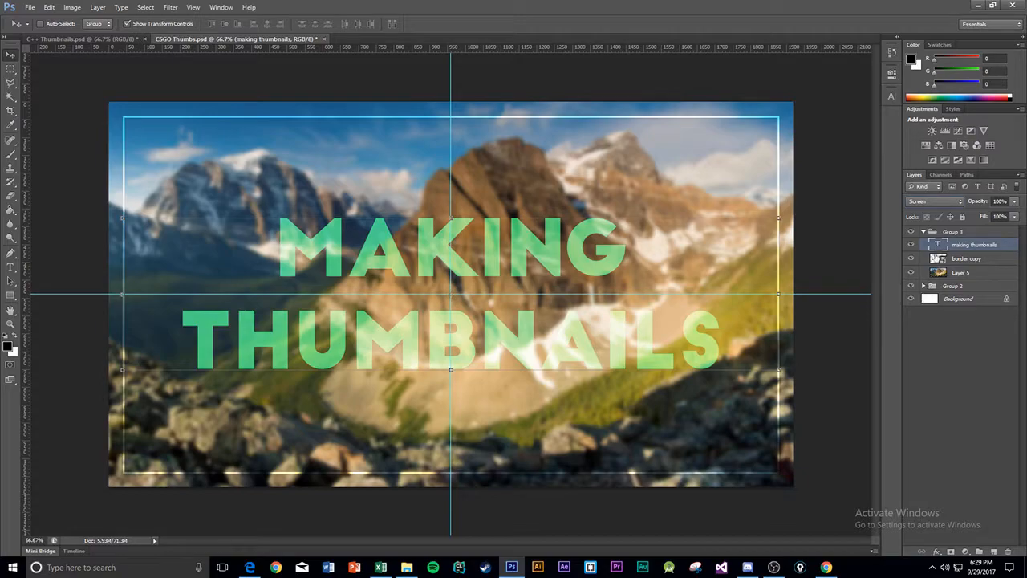
pyautogui.click(933, 205)
pyautogui.click(935, 347)
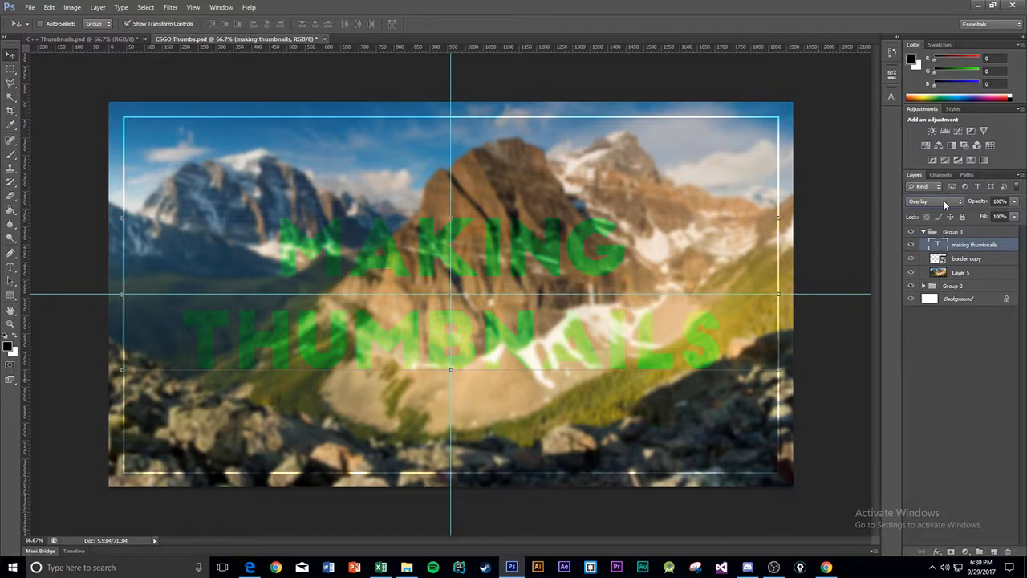
pyautogui.click(945, 205)
pyautogui.click(934, 297)
pyautogui.click(933, 367)
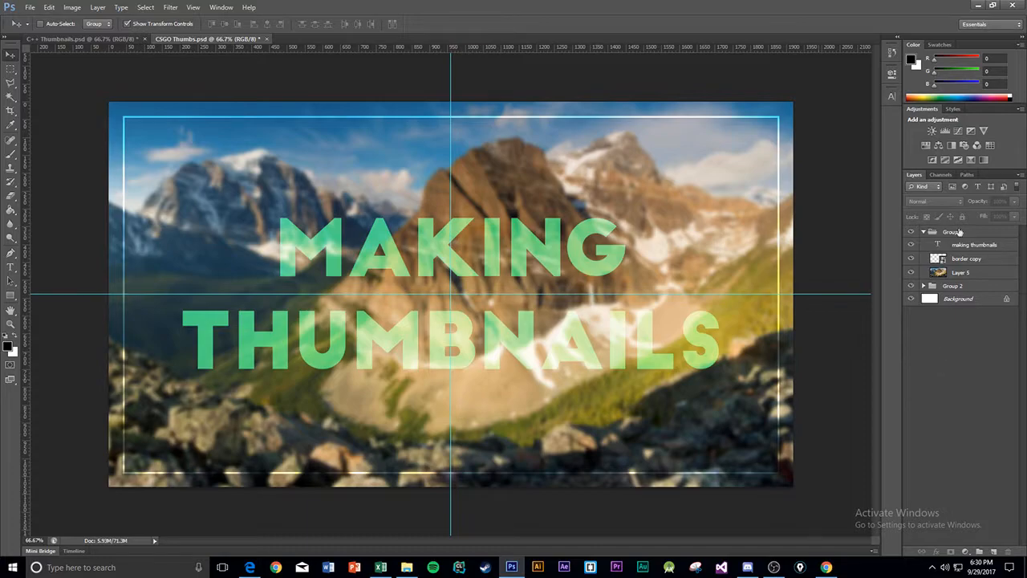
# - Expand Group 2 to check its layers and set the making thumbnails layer's blend mode to Overlay
pyautogui.click(925, 286)
pyautogui.click(962, 326)
pyautogui.click(947, 243)
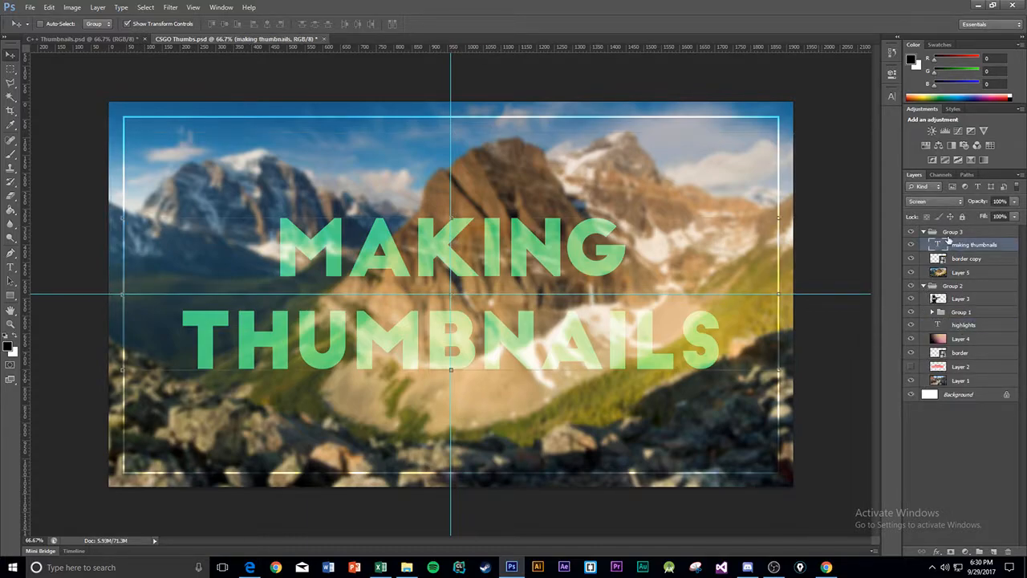
pyautogui.click(944, 203)
pyautogui.click(928, 340)
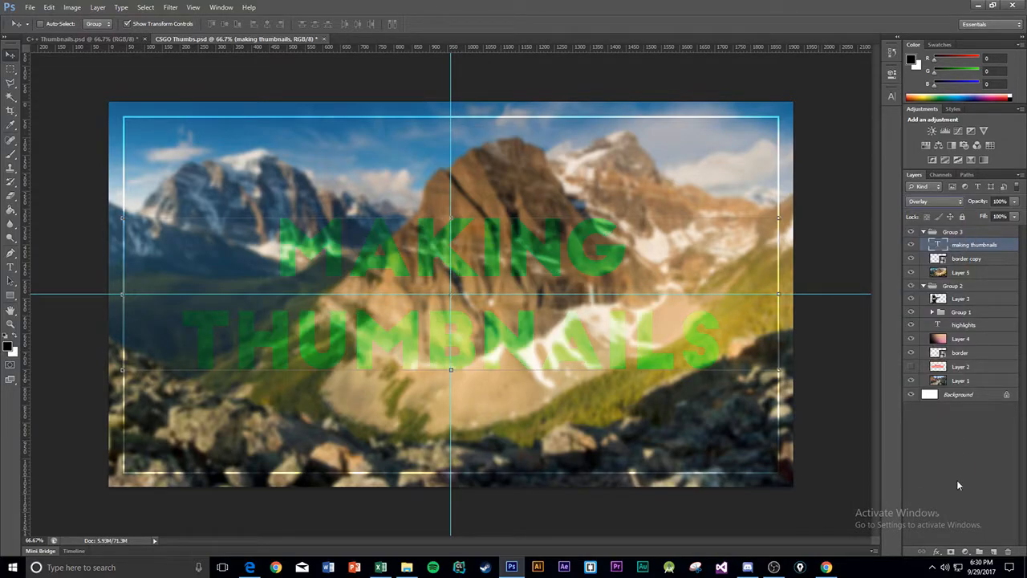
pyautogui.click(960, 480)
# - Switch to the Edge browser and search Google Images for "light leak overlay green"
pyautogui.click(250, 568)
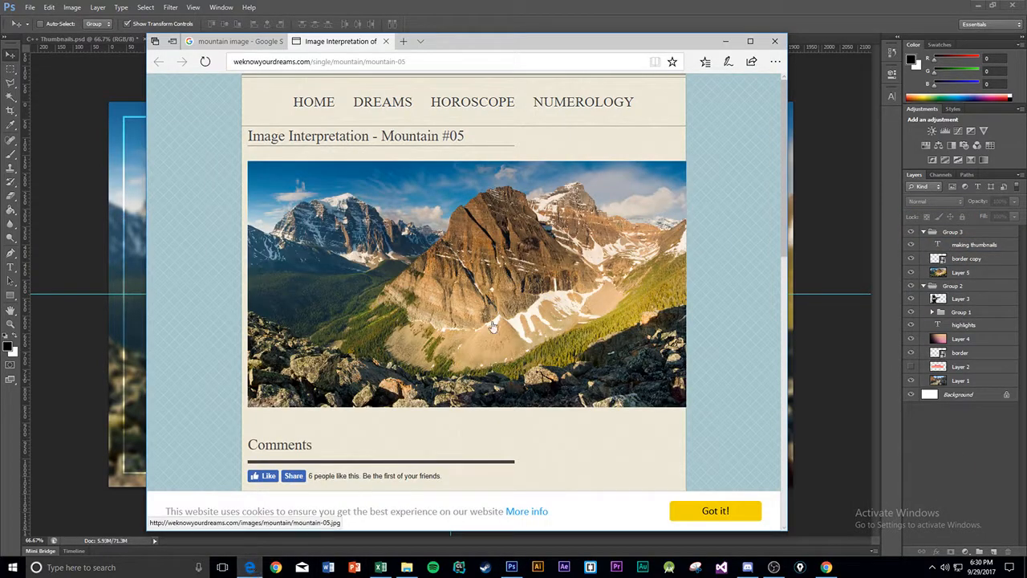
pyautogui.click(241, 41)
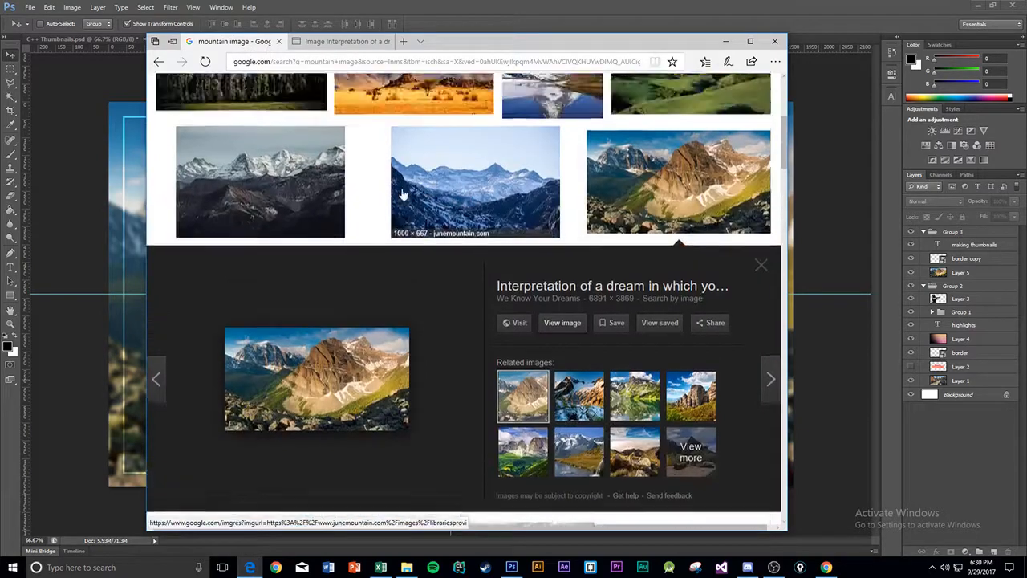
pyautogui.moveTo(345, 100); pyautogui.dragTo(200, 79)
pyautogui.write('light leak overlay')
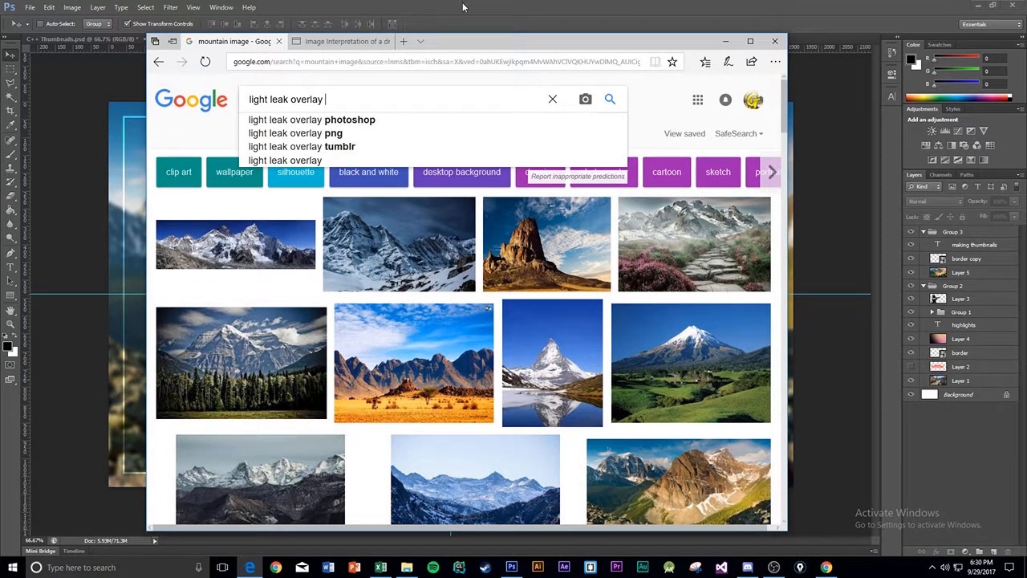
pyautogui.moveTo(469, 41)
pyautogui.mouseDown()
pyautogui.moveTo(579, 301)
pyautogui.moveTo(523, 468)
pyautogui.moveTo(462, 5)
pyautogui.moveTo(474, 49)
pyautogui.mouseUp()
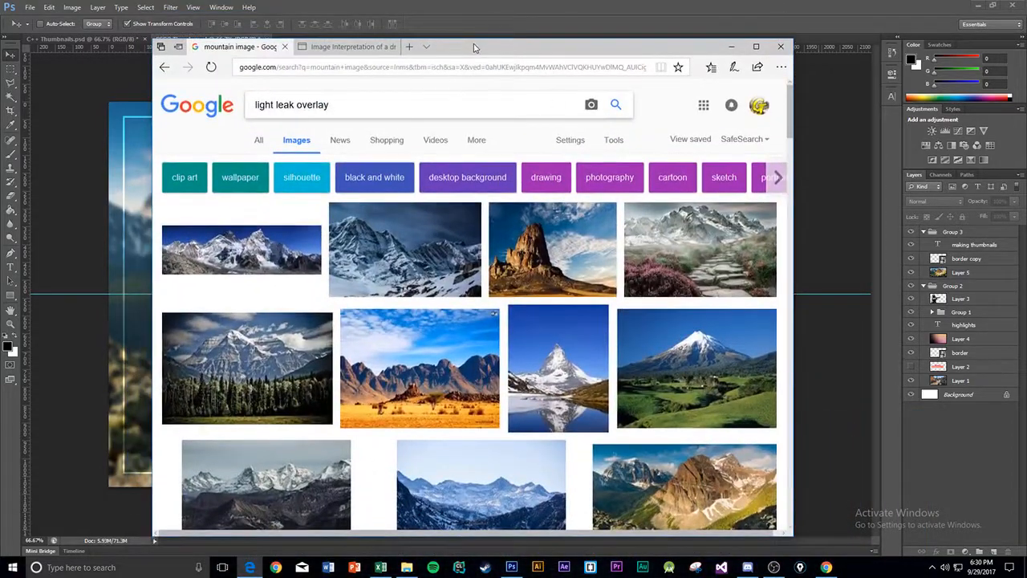
pyautogui.write('green')
pyautogui.press('Return')
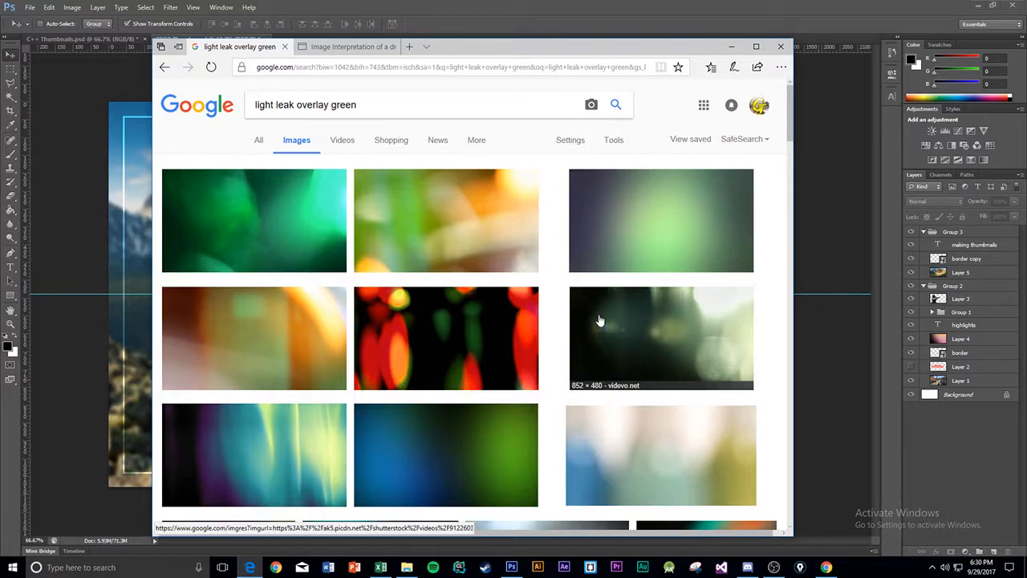
# - Look through the image results for a suitable green light leak overlay
pyautogui.scroll(-2, 598, 319)
pyautogui.scroll(-6, 599, 320)
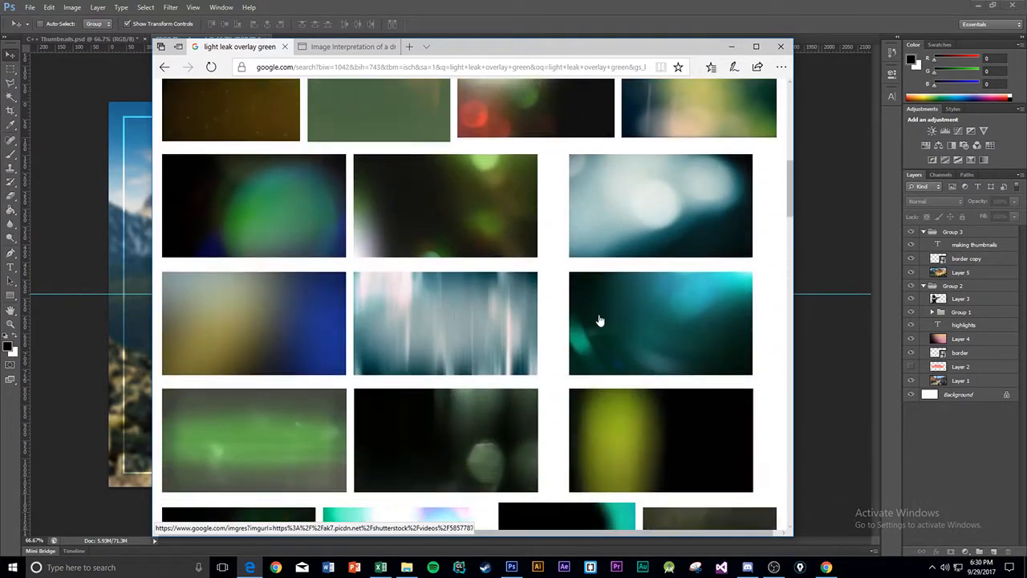
pyautogui.scroll(10, 598, 320)
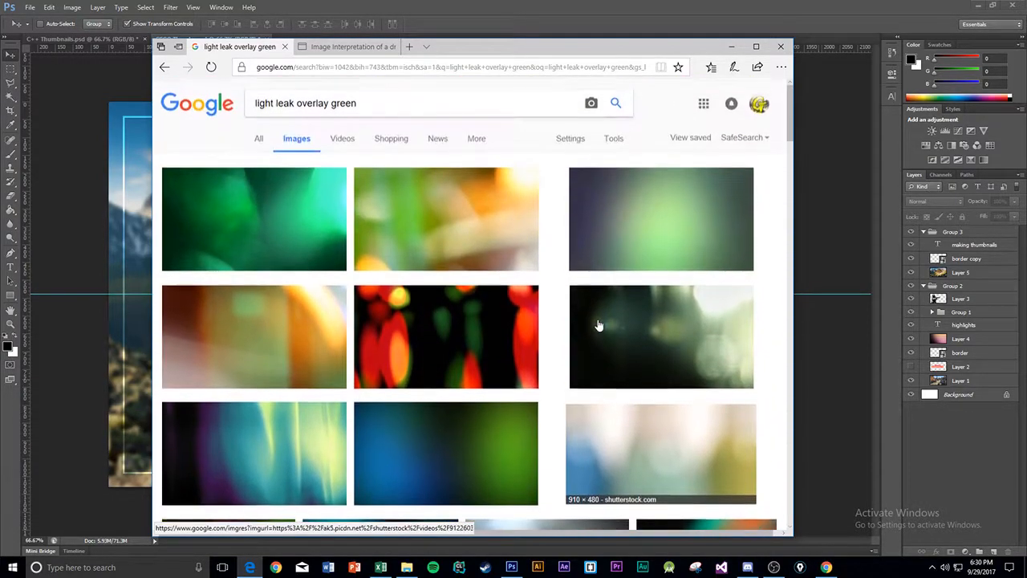
pyautogui.scroll(-10, 489, 322)
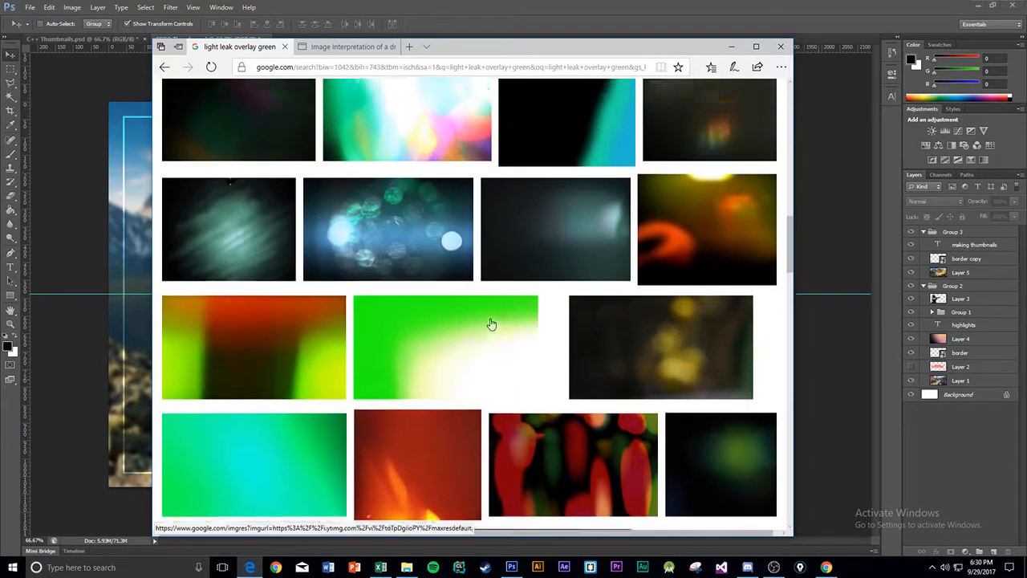
pyautogui.scroll(2, 491, 323)
pyautogui.click(211, 66)
pyautogui.scroll(-10, 376, 227)
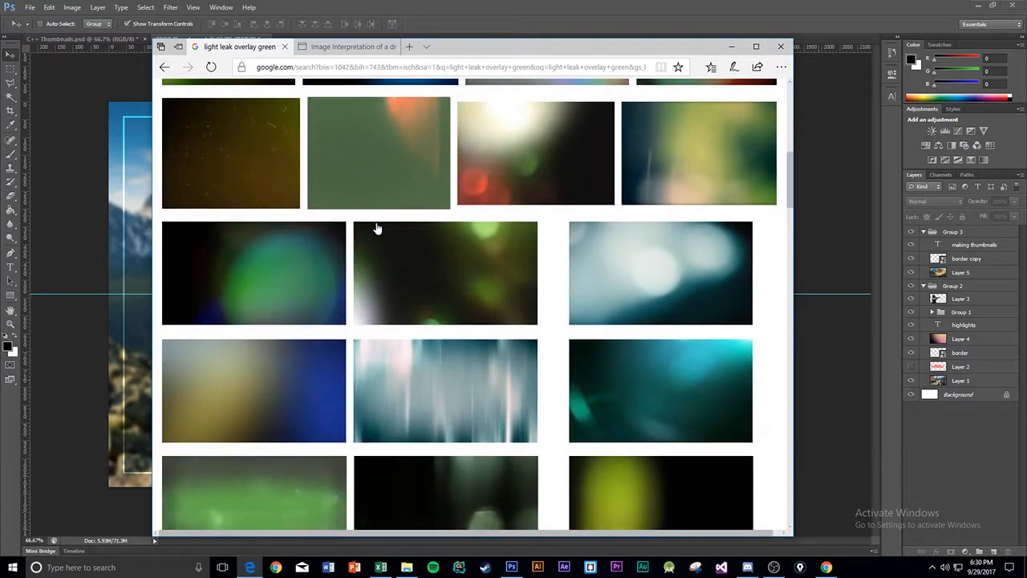
pyautogui.scroll(-3, 376, 229)
# - Open the green Light Leak 49 image at full size and copy it
pyautogui.click(304, 257)
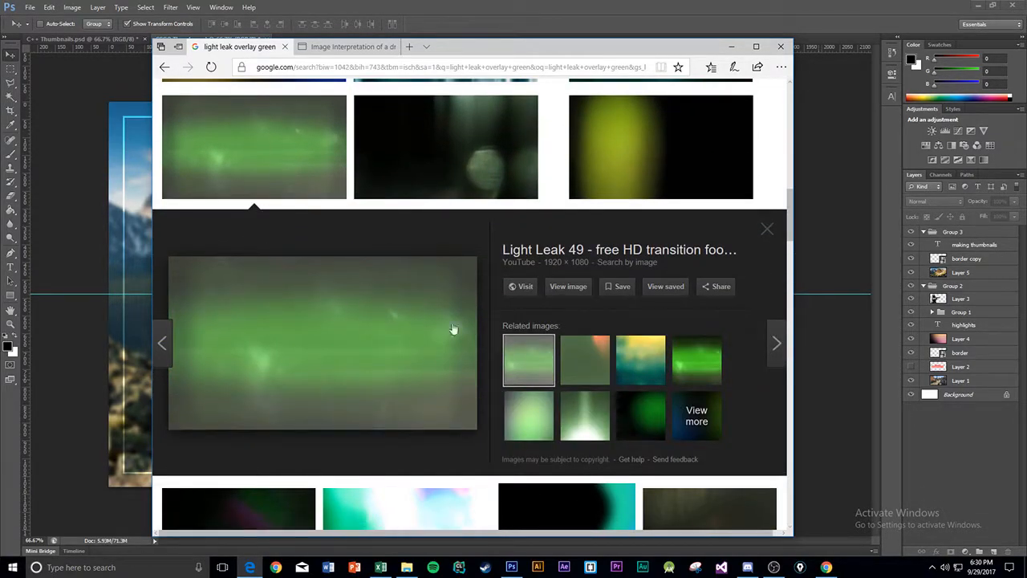
pyautogui.click(569, 288)
pyautogui.rightClick(361, 204)
pyautogui.click(385, 293)
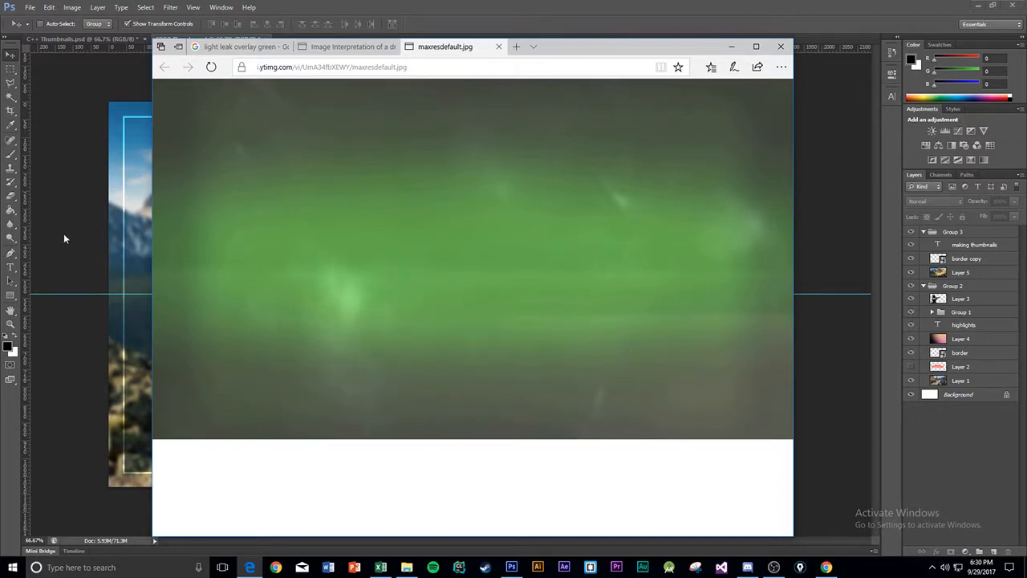
# - Switch to Photoshop, paste the light leak into CSGO Thumbs.psd and place its layer directly beneath the border copy layer
pyautogui.click(62, 233)
pyautogui.hotkey('ctrl', 'v')
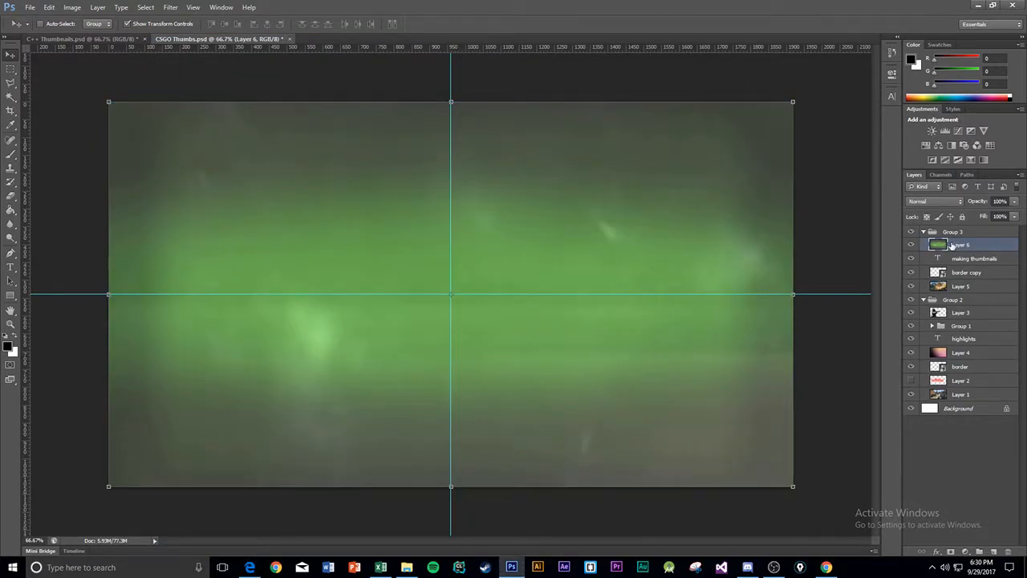
pyautogui.moveTo(956, 245); pyautogui.dragTo(959, 276)
# - Try the Overlay blend mode on the green light leak layer and check the other available modes
pyautogui.click(941, 202)
pyautogui.click(948, 341)
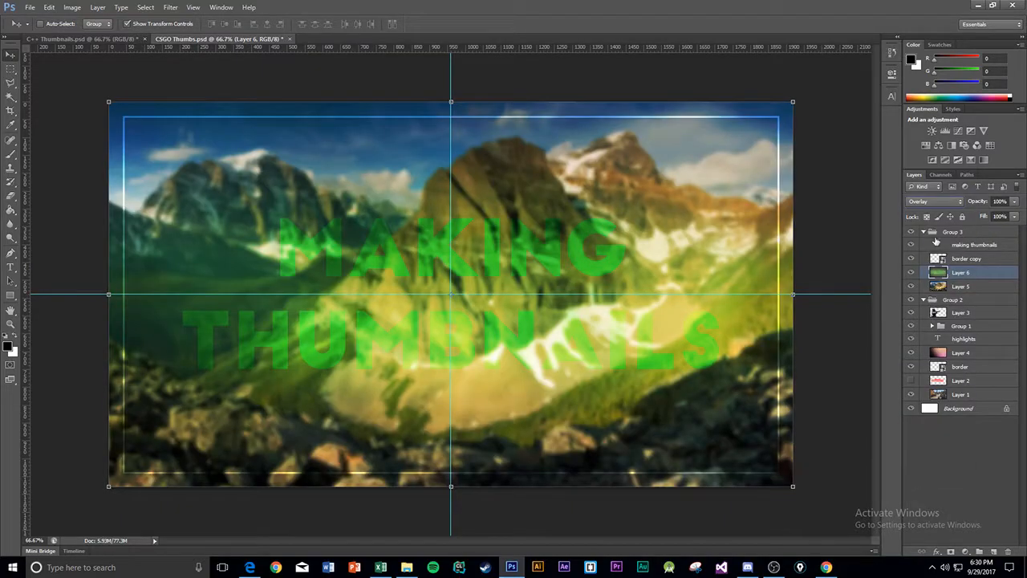
pyautogui.click(932, 202)
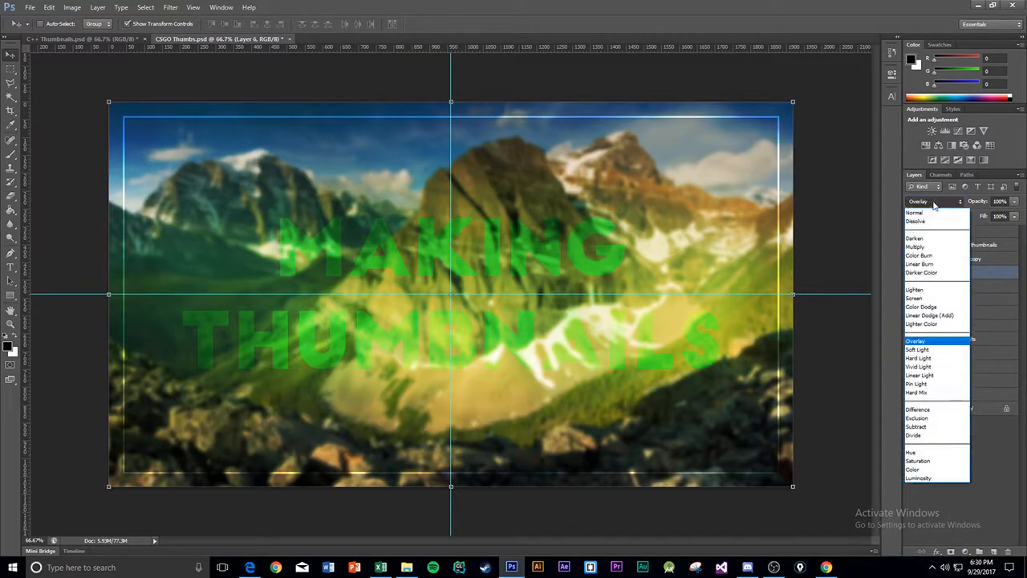
pyautogui.click(997, 351)
pyautogui.click(975, 353)
pyautogui.click(969, 272)
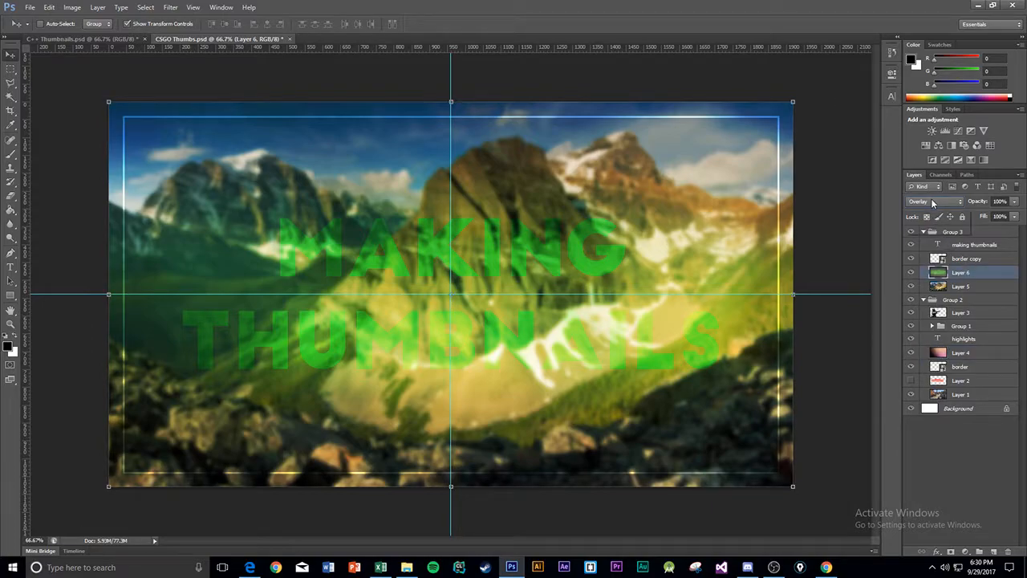
# - Set the green light leak layer's blend mode to Screen and lower its opacity to 55%
pyautogui.click(933, 202)
pyautogui.click(921, 298)
pyautogui.click(1014, 201)
pyautogui.moveTo(1003, 217); pyautogui.dragTo(990, 218)
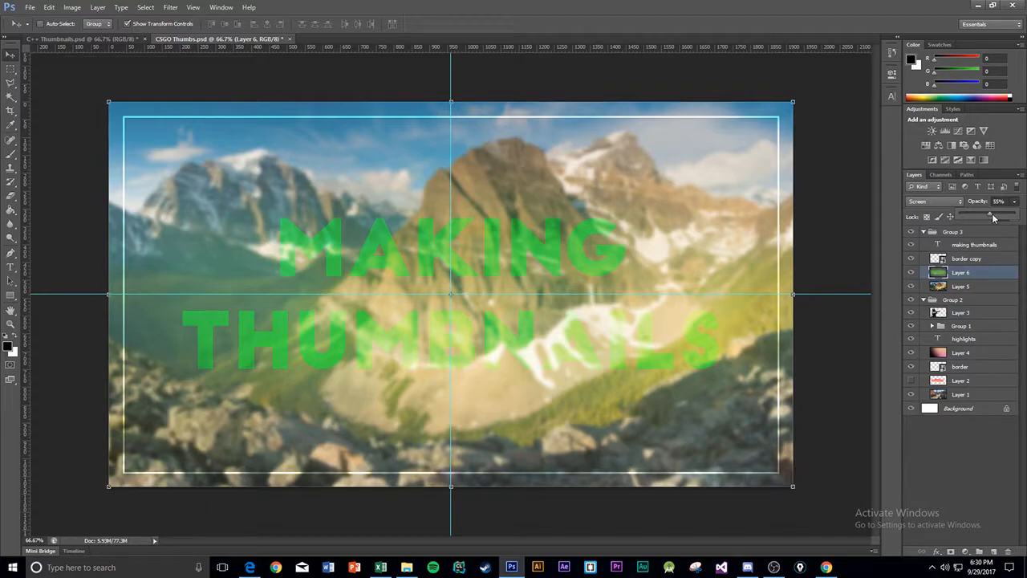
pyautogui.click(951, 471)
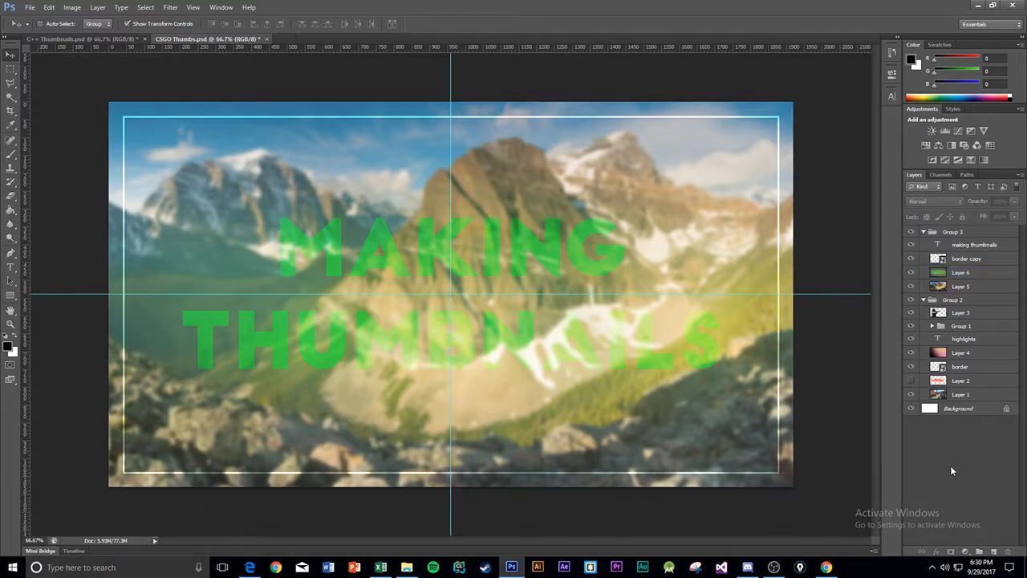
# - Preview the making thumbnails layer in Normal blend mode and set it back to Overlay
pyautogui.click(967, 245)
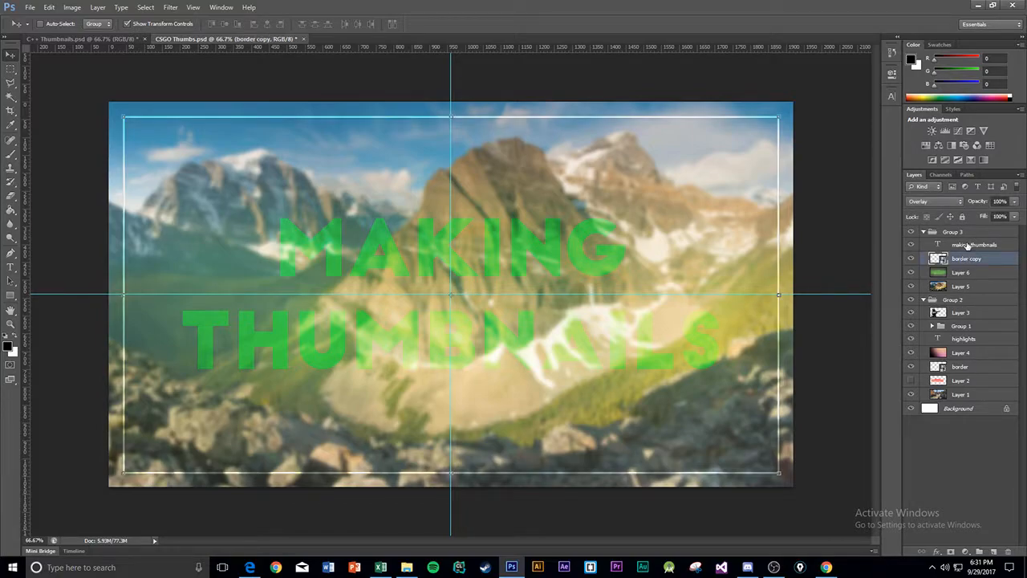
pyautogui.click(941, 201)
pyautogui.click(931, 204)
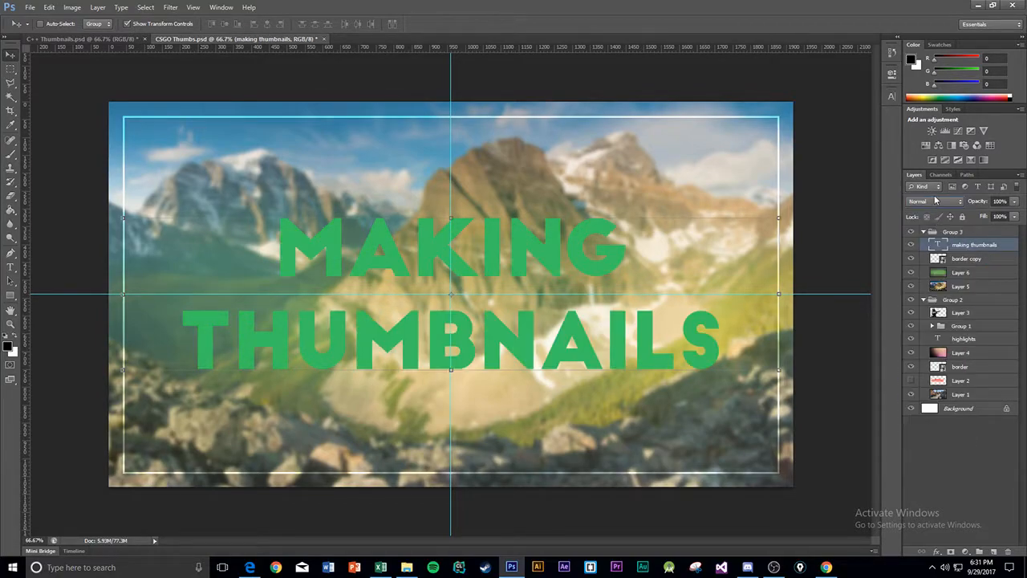
pyautogui.click(931, 201)
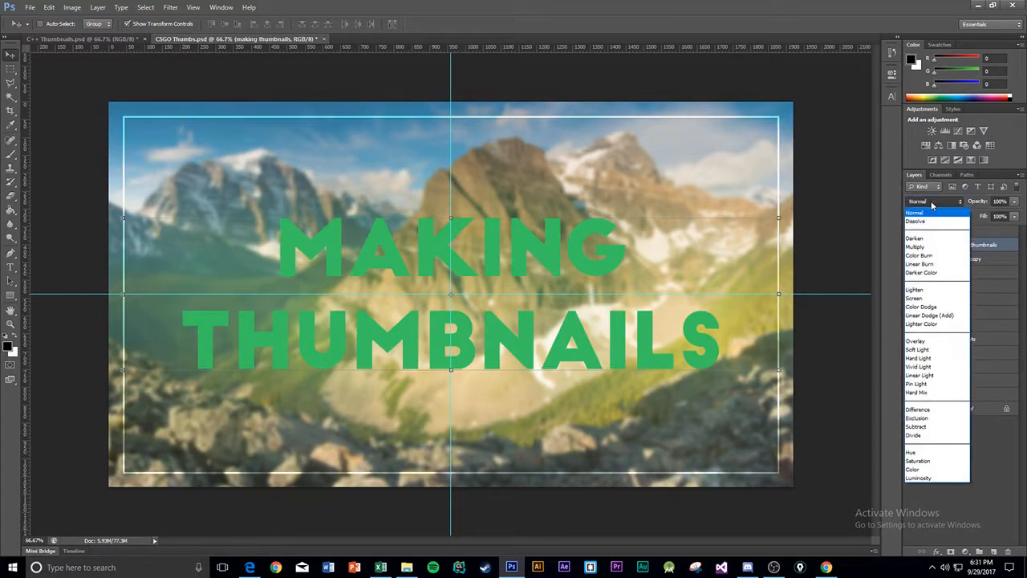
pyautogui.click(930, 344)
pyautogui.click(933, 469)
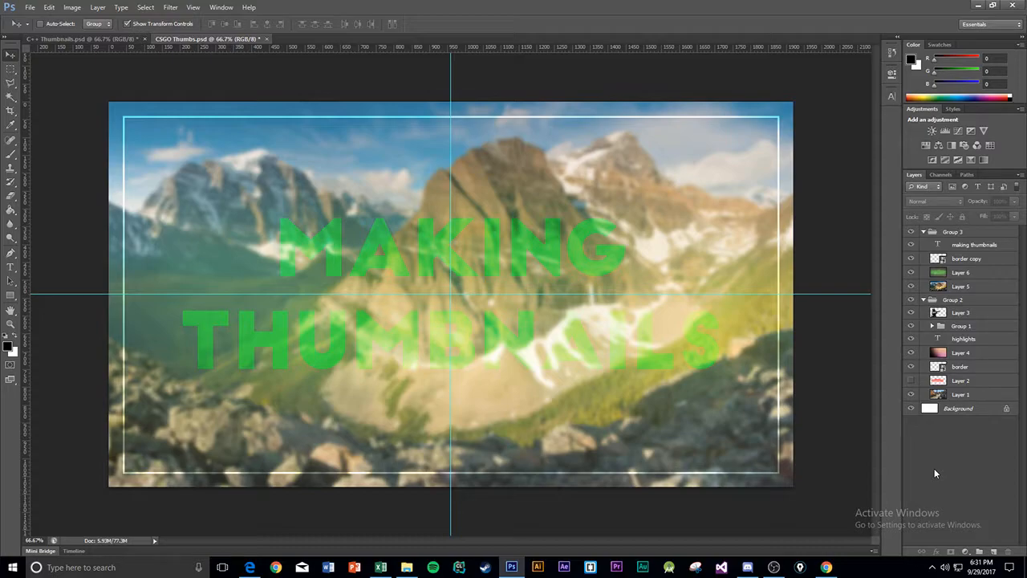
# - Switch to Edge and copy the teal-green blurred Shutterstock light leak from the light leak overlay green image results
pyautogui.click(249, 567)
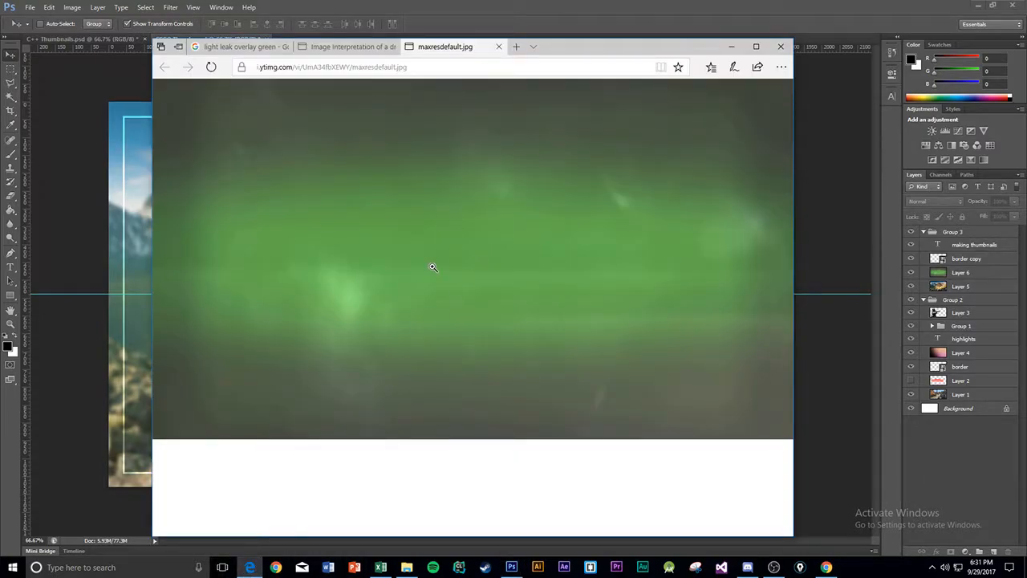
pyautogui.click(345, 48)
pyautogui.click(241, 46)
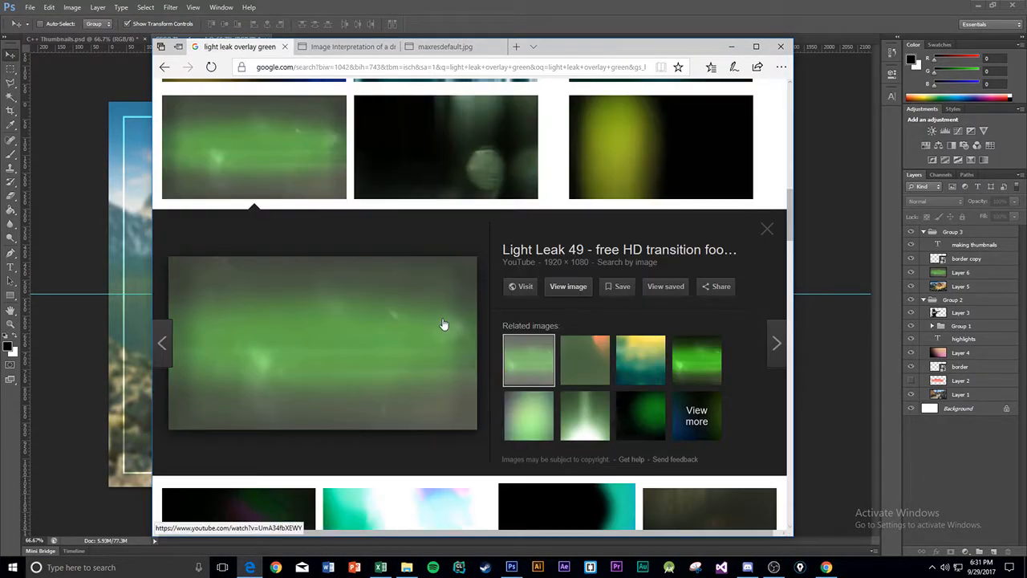
pyautogui.scroll(4, 444, 325)
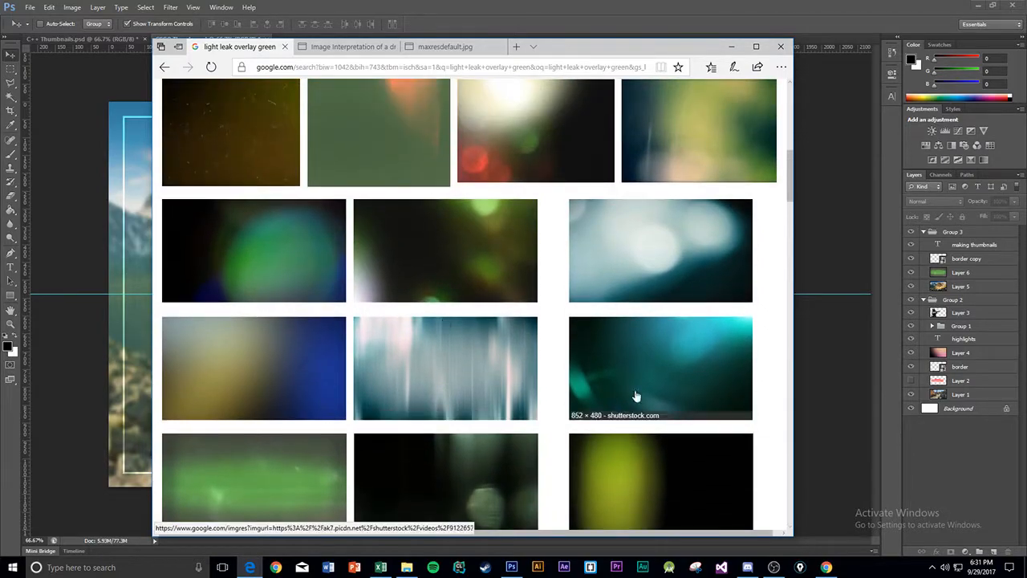
pyautogui.click(648, 373)
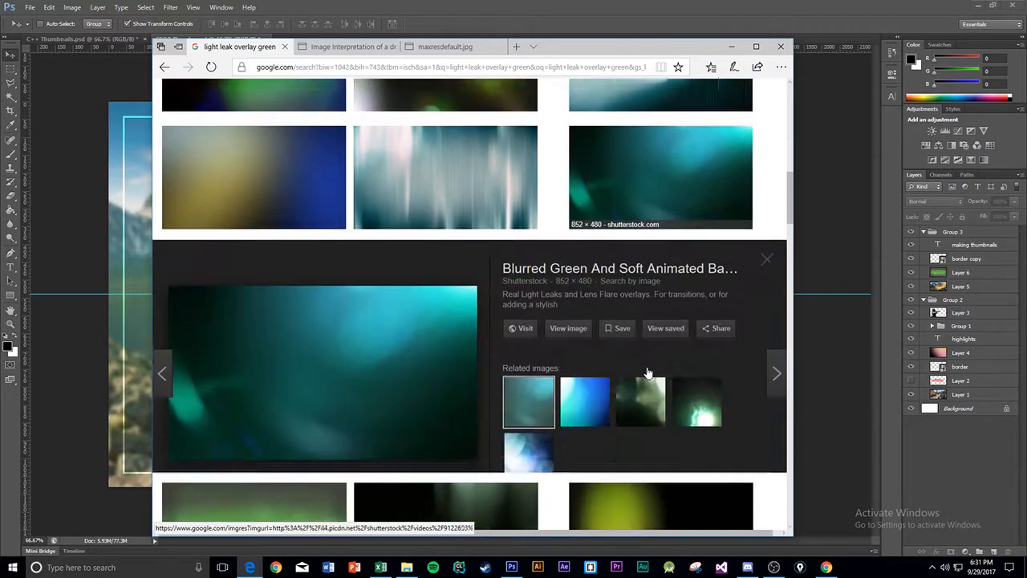
pyautogui.rightClick(296, 296)
pyautogui.click(345, 476)
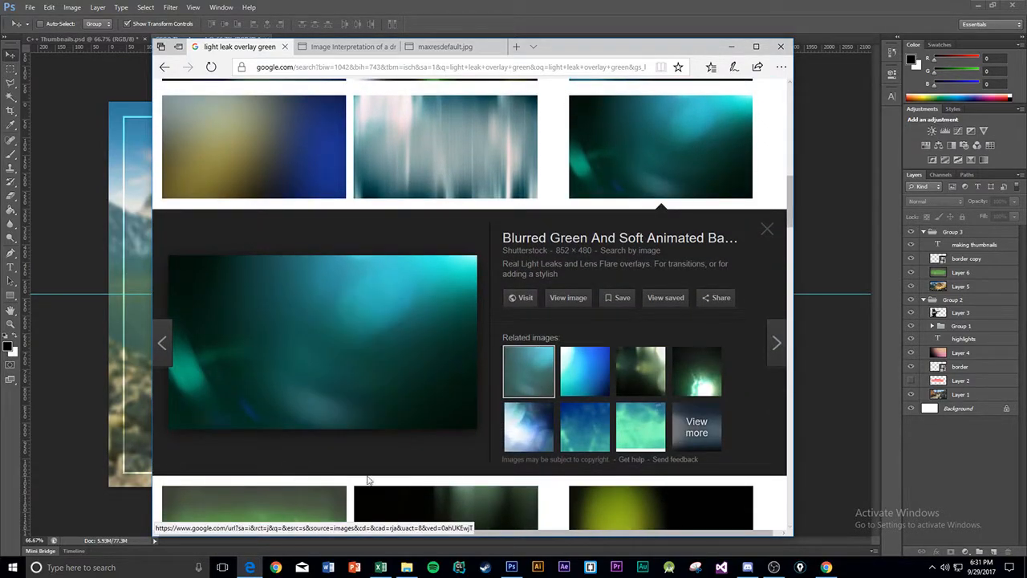
# - Switch to Photoshop, paste the teal light leak, place its layer directly beneath border copy and hide the green light leak layer
pyautogui.click(827, 482)
pyautogui.hotkey('ctrl', 'v')
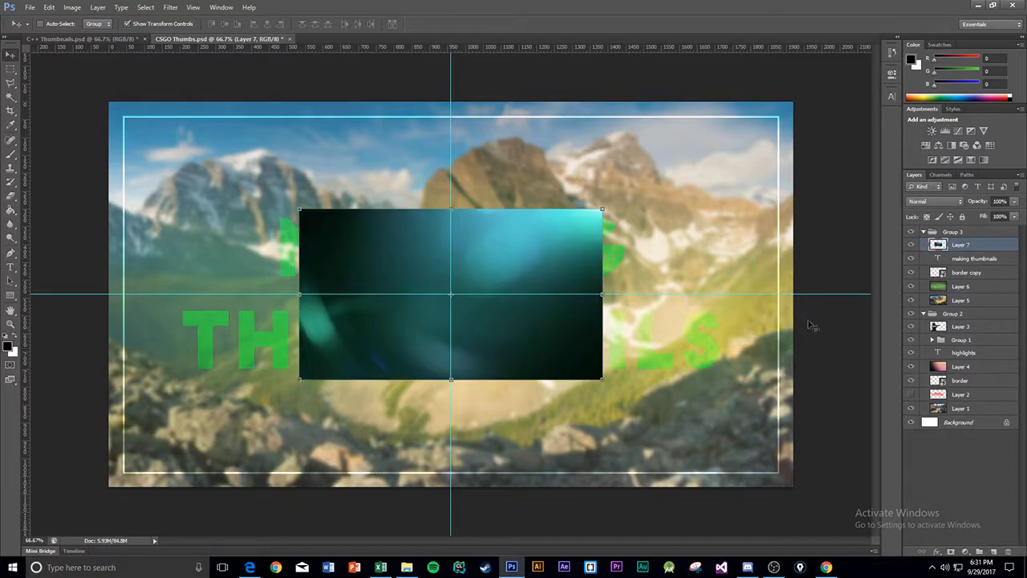
pyautogui.moveTo(957, 245); pyautogui.dragTo(957, 277)
pyautogui.click(910, 286)
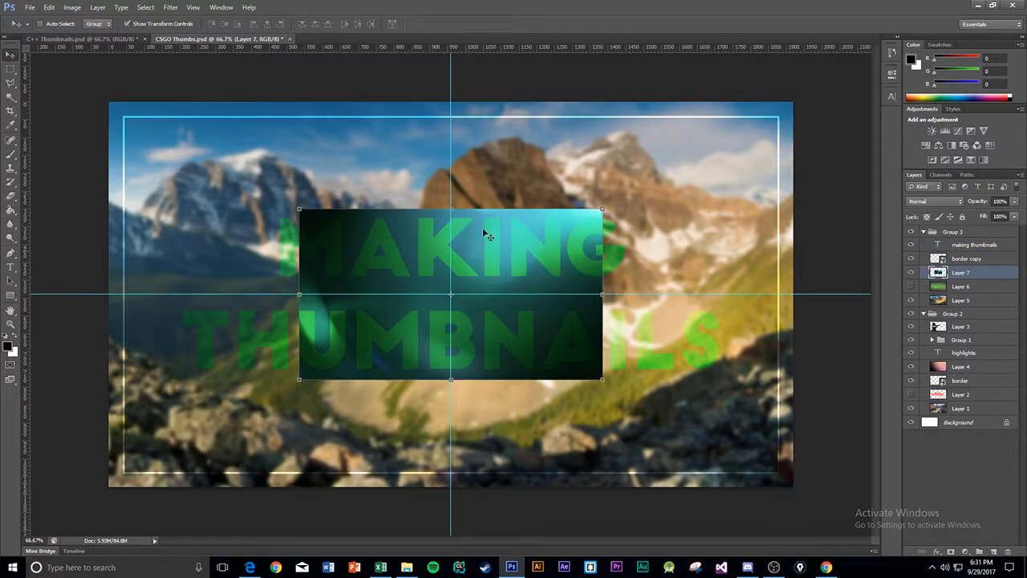
# - Enlarge the teal light leak to cover the whole canvas and apply a Gaussian Blur to it
pyautogui.moveTo(502, 225); pyautogui.dragTo(345, 155)
pyautogui.moveTo(403, 268); pyautogui.dragTo(807, 494)
pyautogui.click(194, 7)
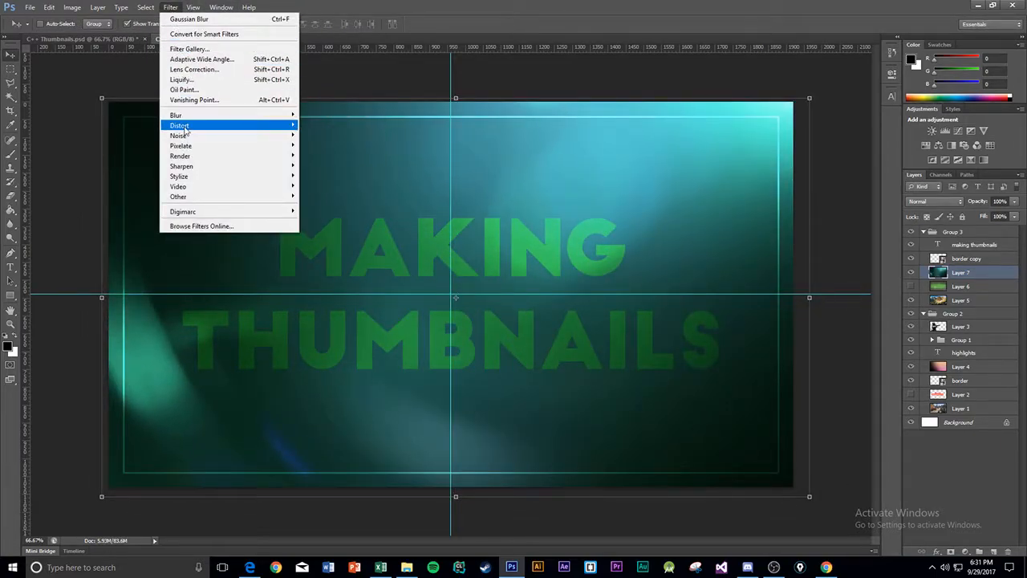
pyautogui.moveTo(176, 115)
pyautogui.click(121, 190)
pyautogui.moveTo(845, 315); pyautogui.dragTo(876, 316)
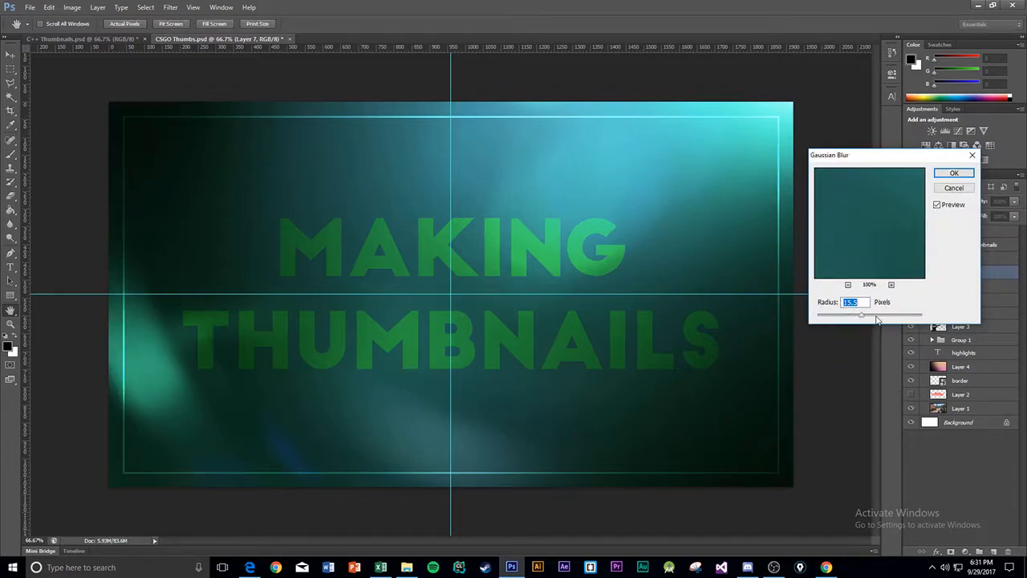
pyautogui.click(949, 174)
# - Set the teal light leak layer's blend mode to Screen and deselect the layer
pyautogui.click(938, 203)
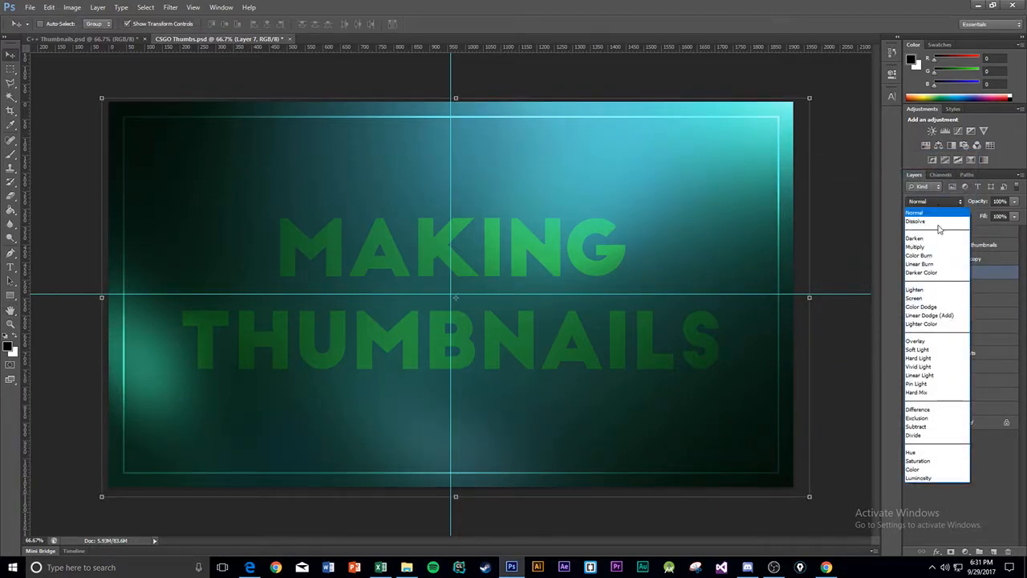
pyautogui.click(929, 300)
pyautogui.click(944, 502)
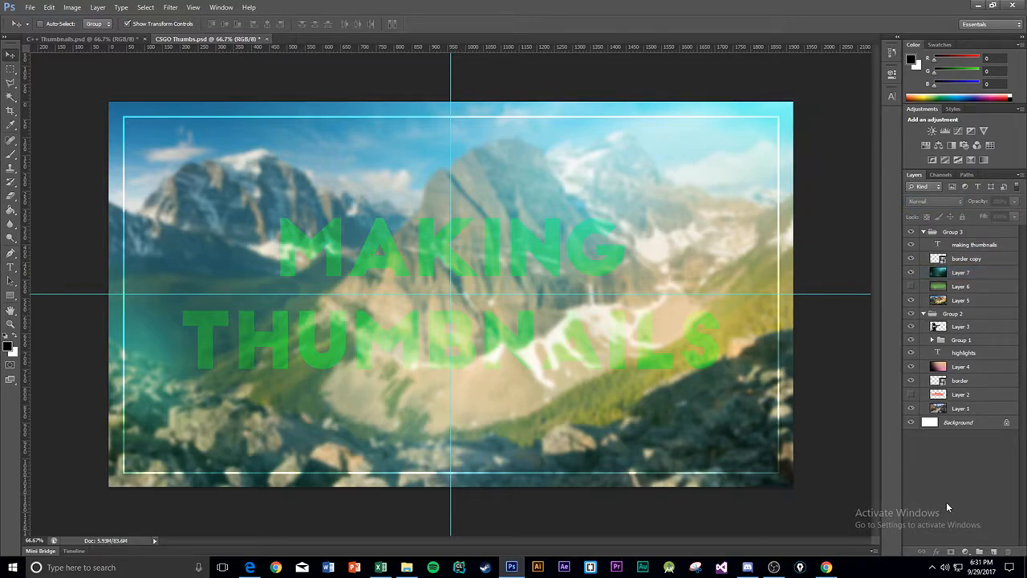
# - Try moving the MAKING THUMBNAILS title slightly up and to the right, and undo the move
pyautogui.moveTo(499, 257); pyautogui.dragTo(523, 239)
pyautogui.hotkey('ctrl', 'z')
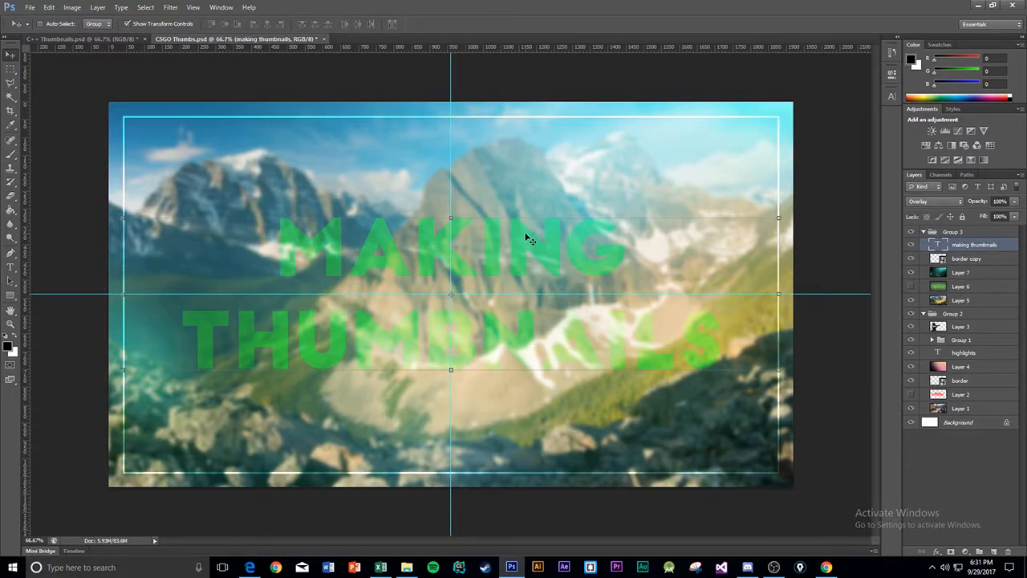
pyautogui.click(922, 456)
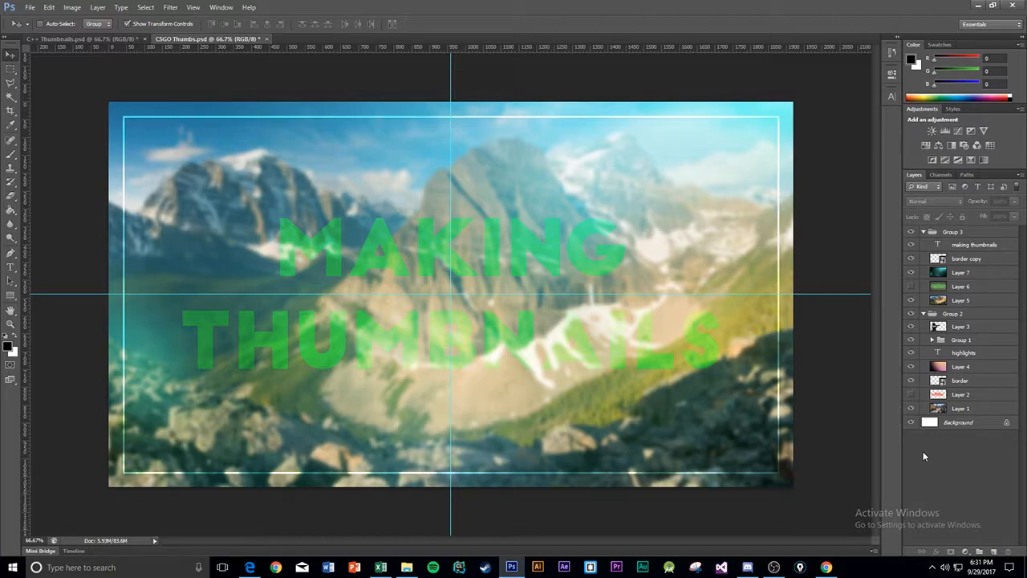
pyautogui.click(19, 268)
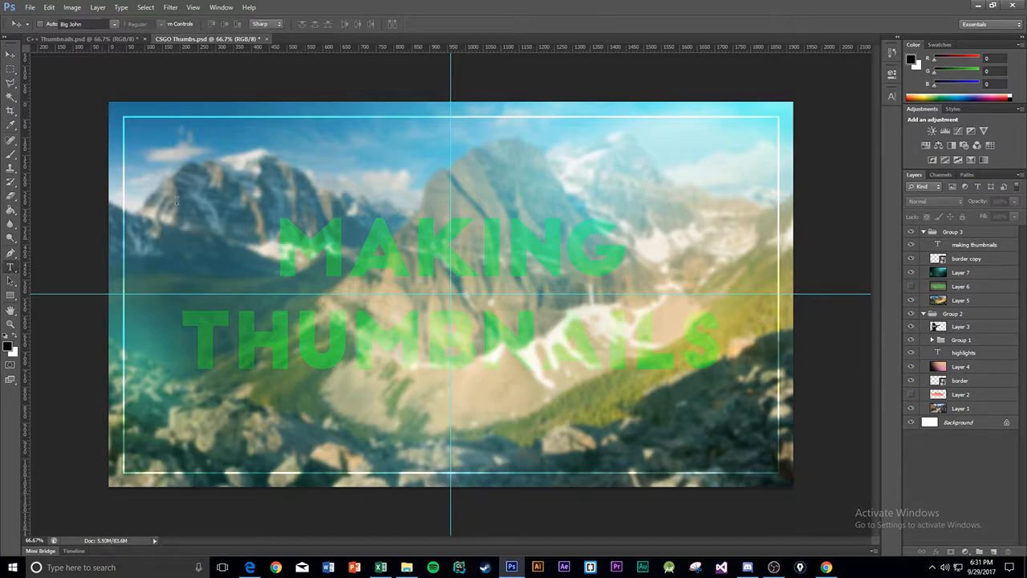
pyautogui.click(157, 131)
pyautogui.click(451, 23)
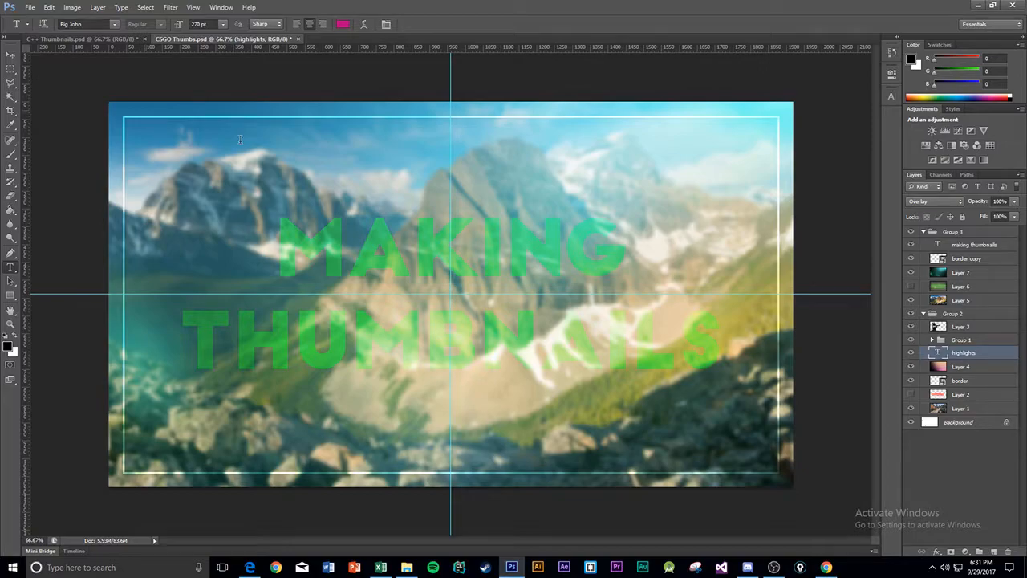
pyautogui.click(954, 244)
pyautogui.click(157, 132)
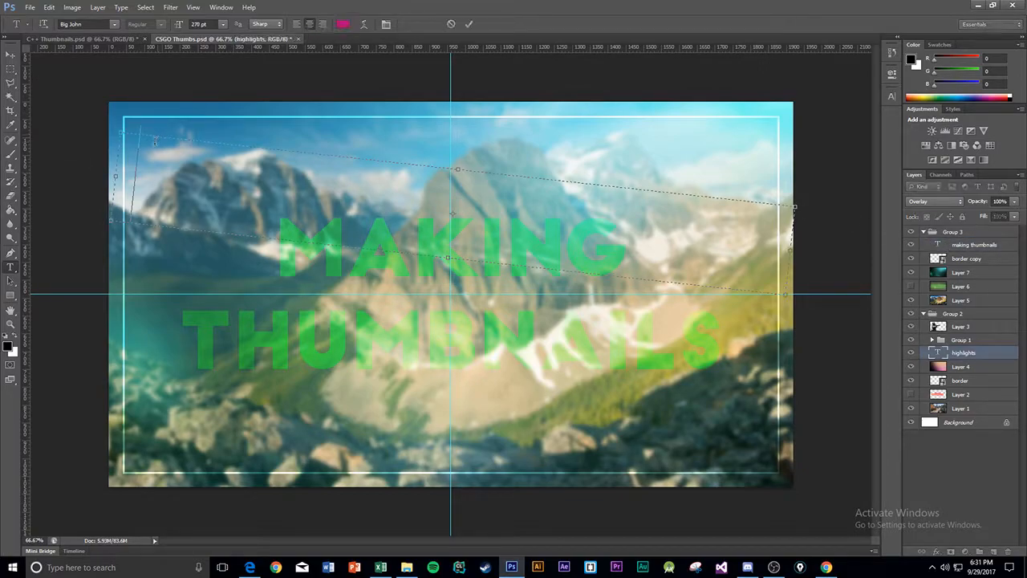
pyautogui.click(451, 24)
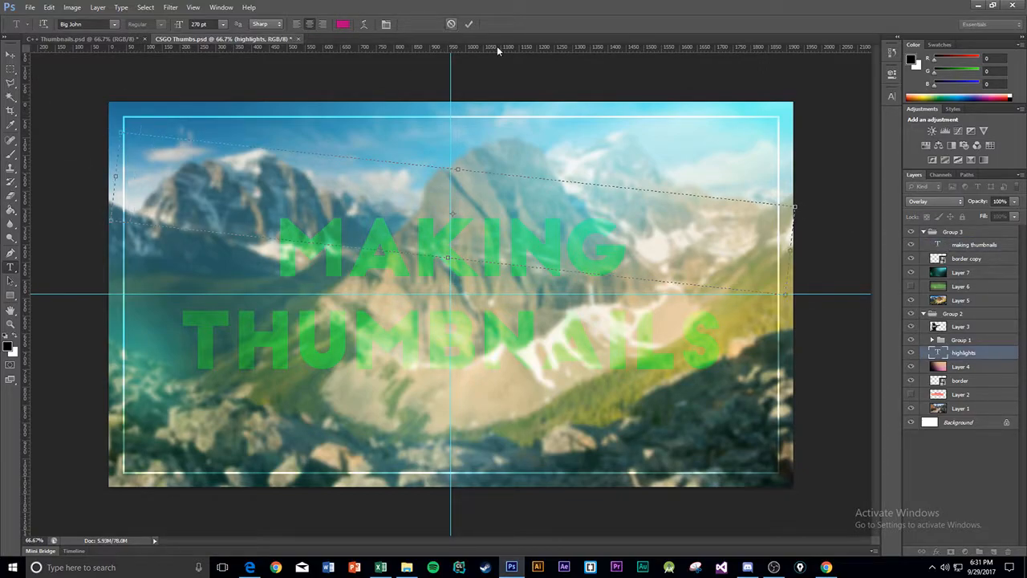
# - Collapse and lock Group 2 and select the making thumbnails layer
pyautogui.click(923, 314)
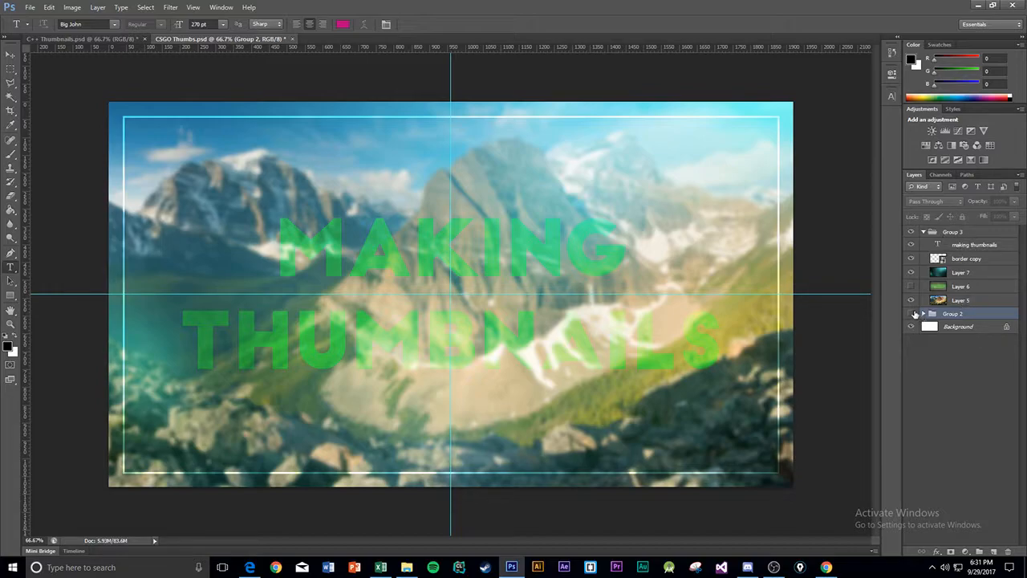
pyautogui.click(963, 244)
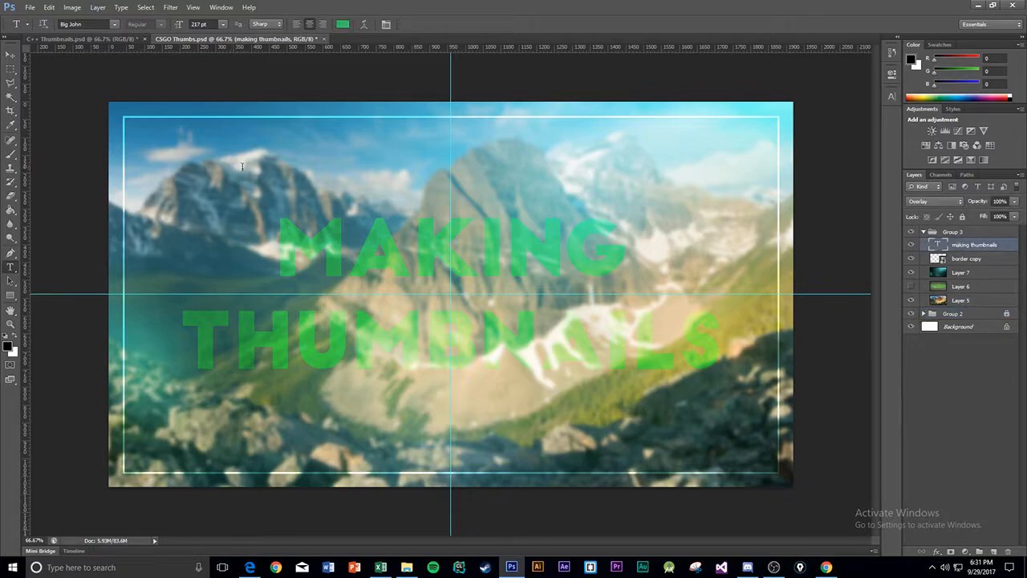
pyautogui.click(83, 122)
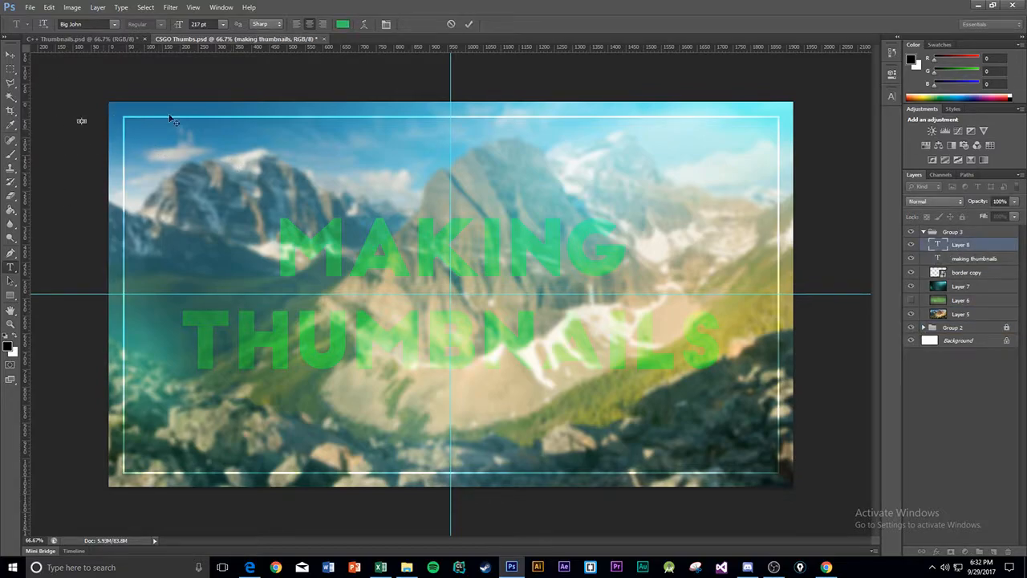
pyautogui.click(452, 24)
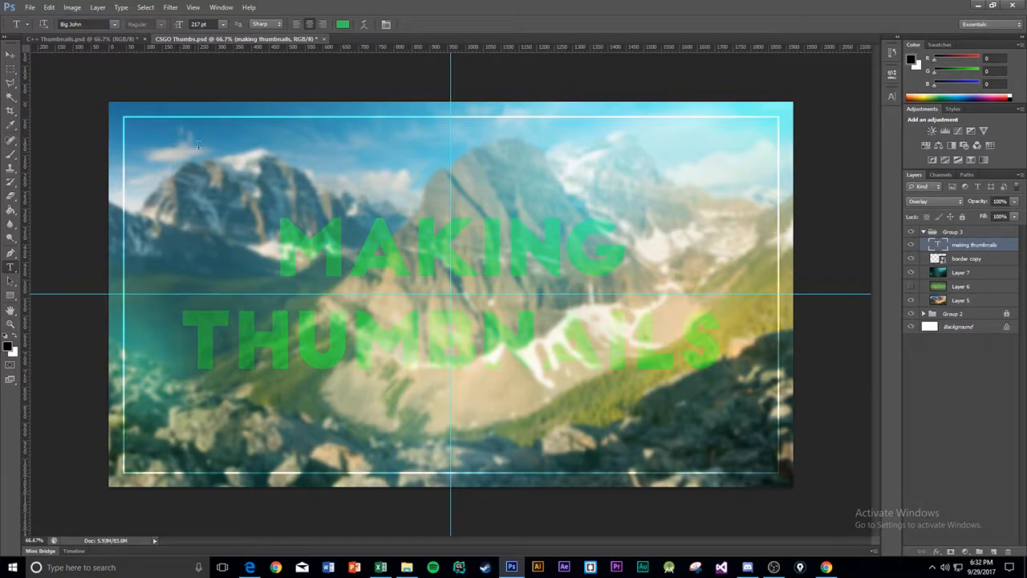
pyautogui.click(955, 231)
pyautogui.click(265, 170)
pyautogui.moveTo(265, 170); pyautogui.dragTo(429, 215)
pyautogui.click(520, 213)
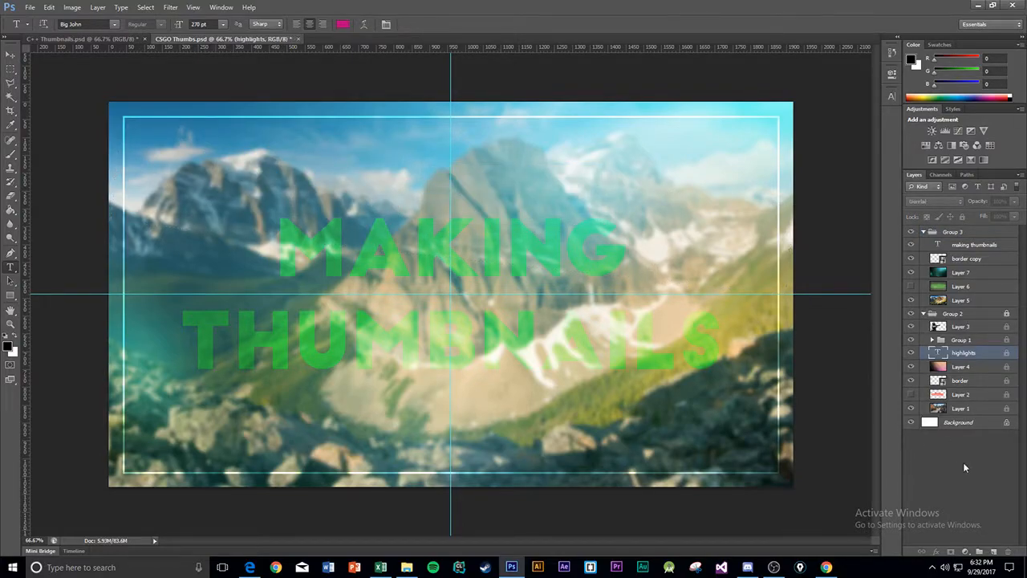
pyautogui.click(951, 313)
pyautogui.click(923, 313)
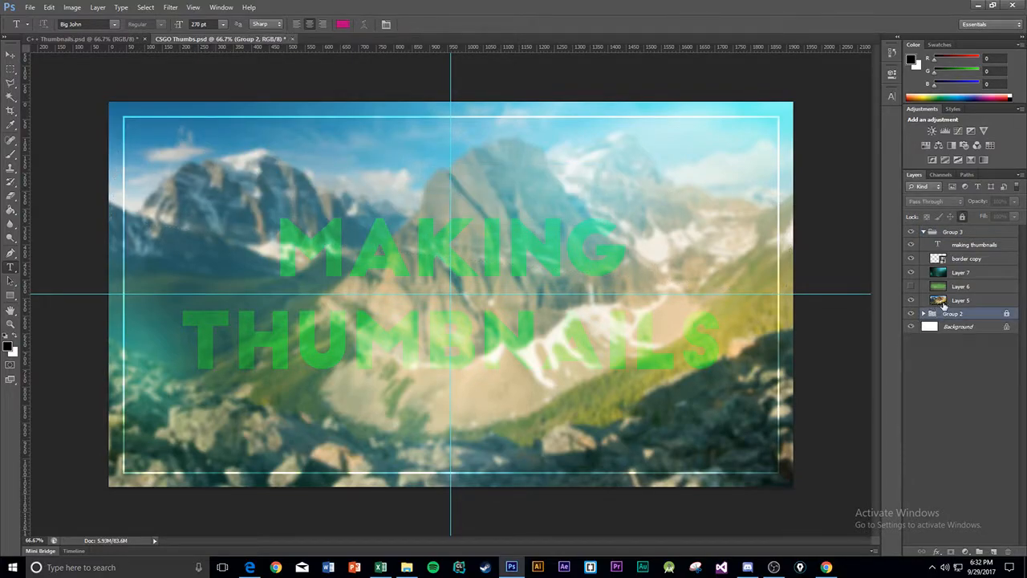
# - Add a new empty layer and place it between the making thumbnails and border copy layers in Group 3
pyautogui.click(941, 303)
pyautogui.click(994, 552)
pyautogui.moveTo(956, 303); pyautogui.dragTo(961, 255)
pyautogui.click(165, 153)
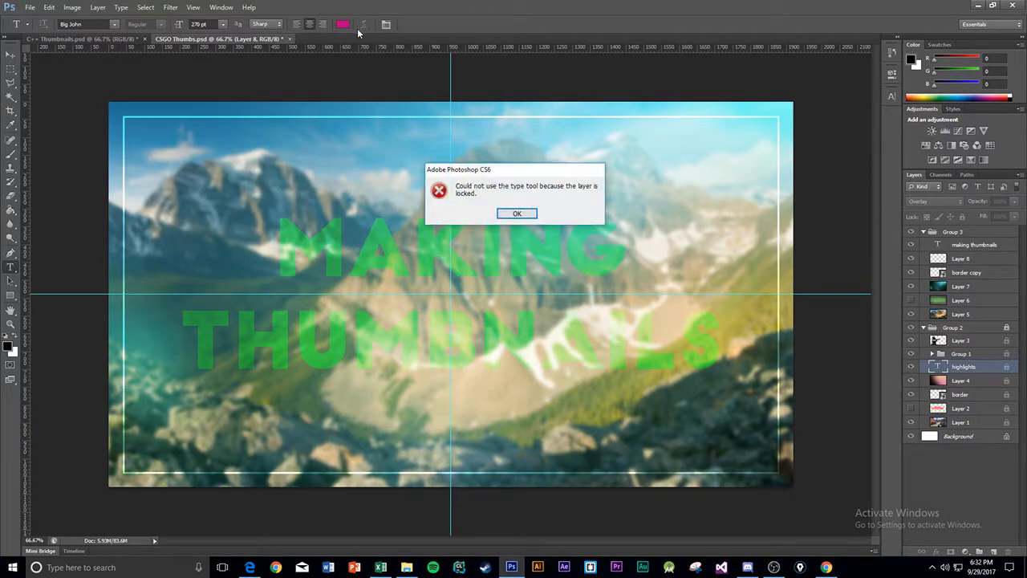
pyautogui.click(517, 216)
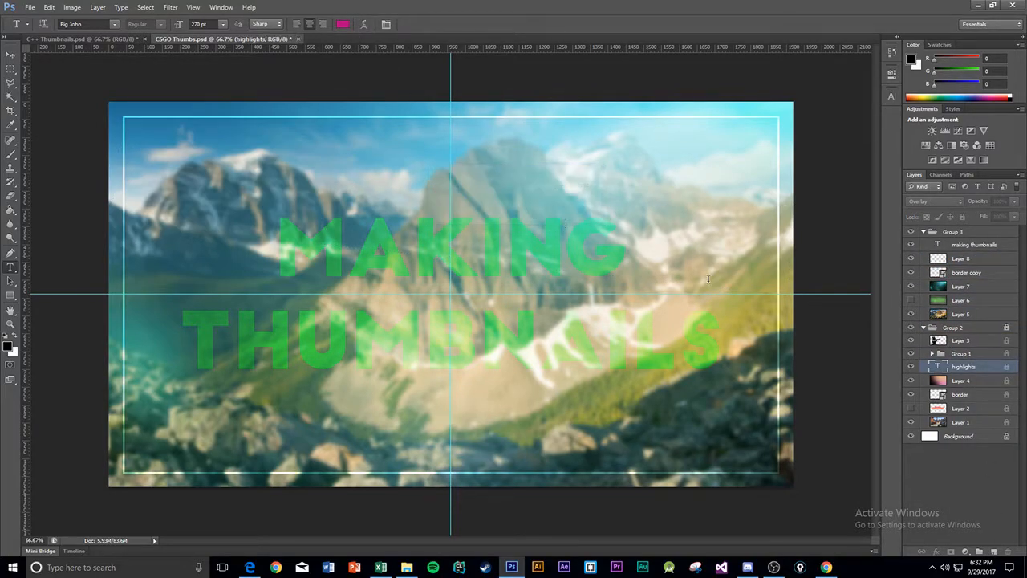
pyautogui.click(922, 328)
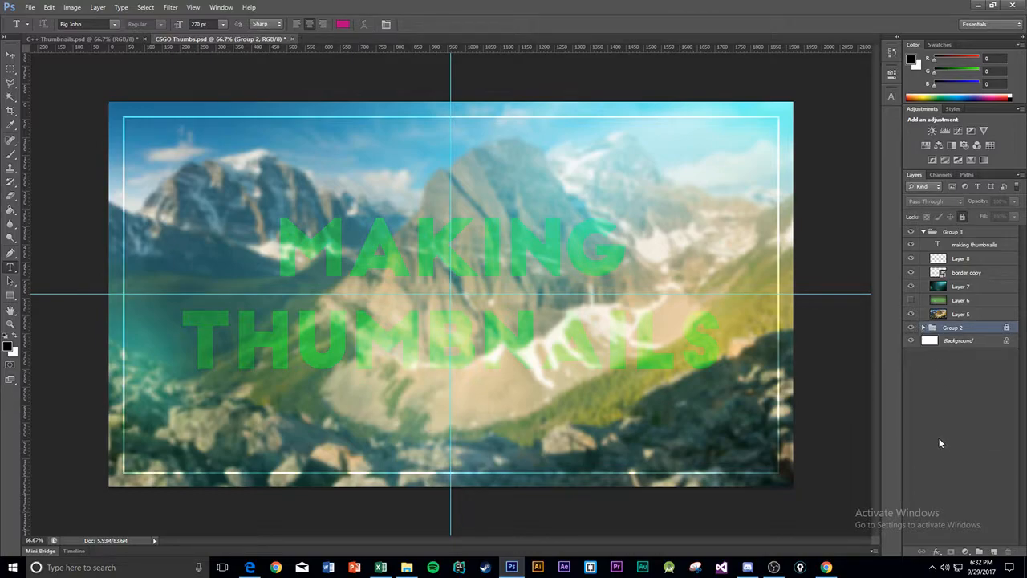
pyautogui.moveTo(55, 427); pyautogui.dragTo(752, 473)
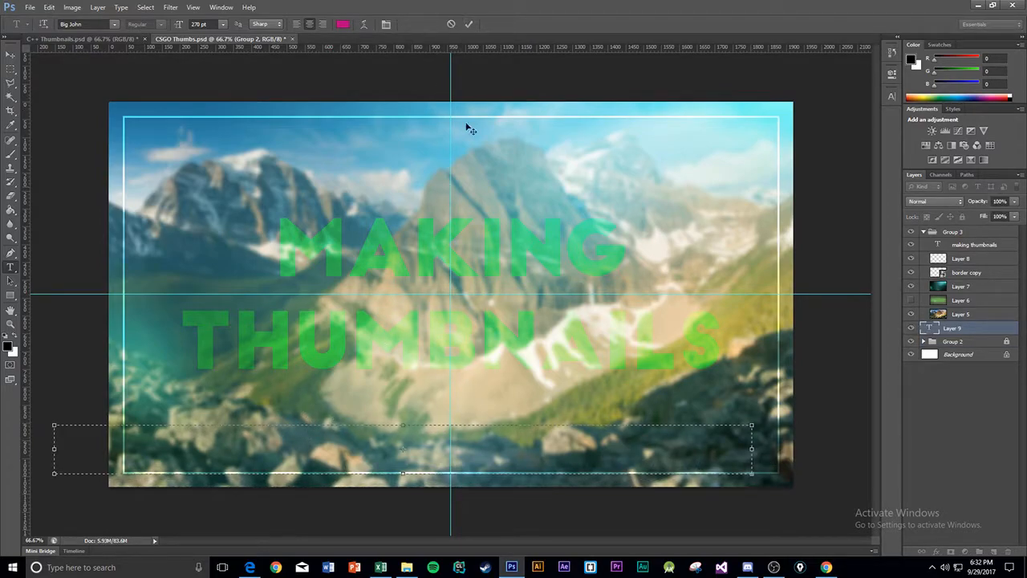
pyautogui.click(451, 24)
# - Add a HOW text in magenta Big John at 270 pt above the title and move its layer to the top of Group 3
pyautogui.moveTo(177, 102); pyautogui.dragTo(674, 207)
pyautogui.click(467, 27)
pyautogui.moveTo(951, 328); pyautogui.dragTo(934, 243)
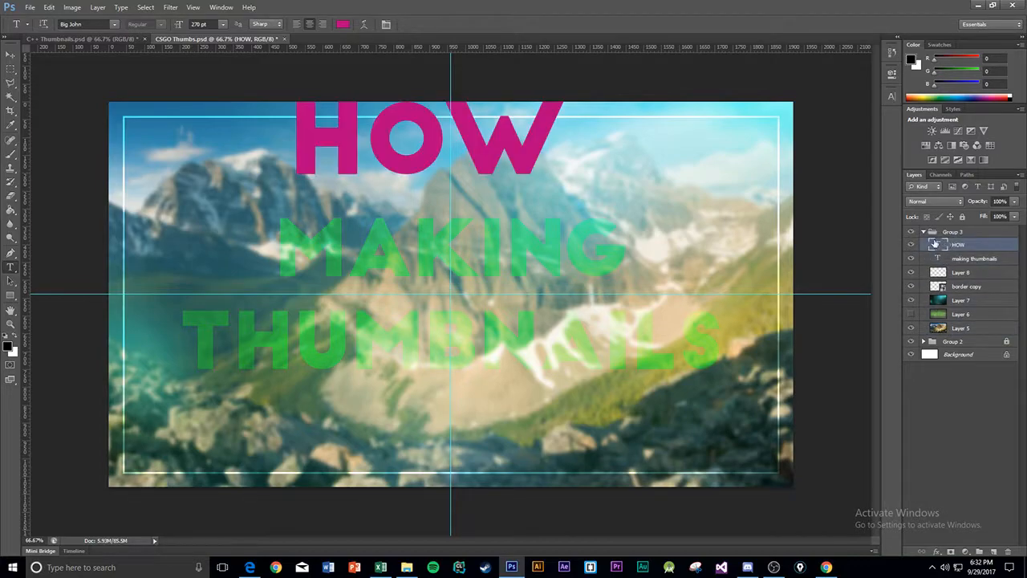
# - Set the HOW text layer's blend mode to Overlay
pyautogui.doubleClick(420, 125)
pyautogui.click(949, 202)
pyautogui.click(949, 203)
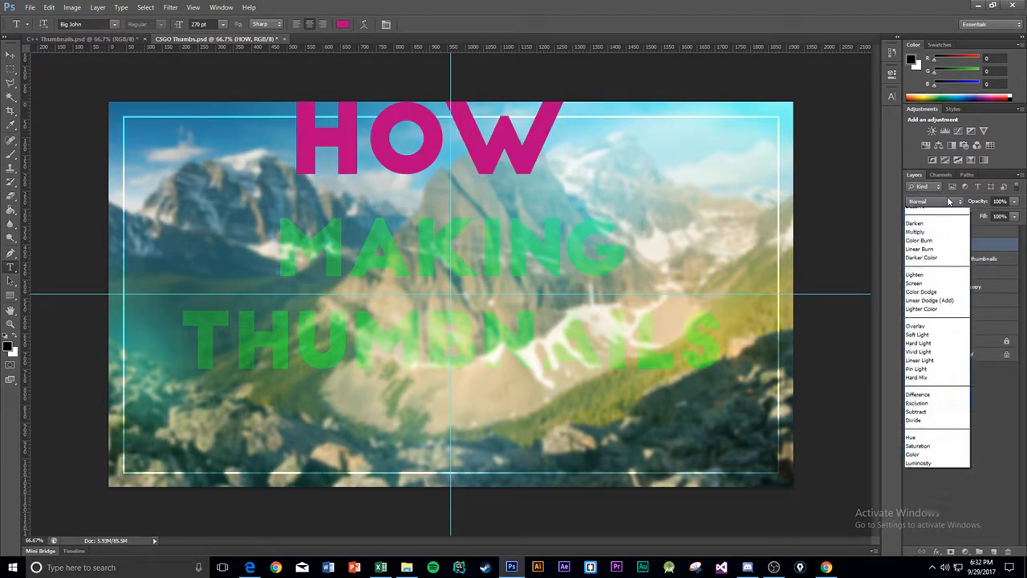
pyautogui.click(924, 341)
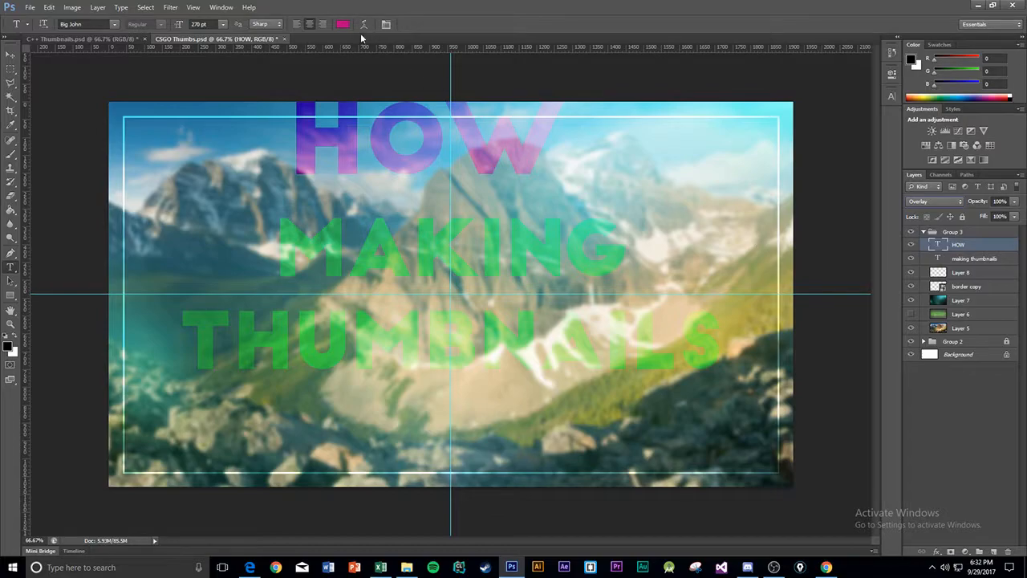
# - Center the HOW text horizontally just above MAKING and widen its text box to the full width of the border
pyautogui.press('v')
pyautogui.moveTo(435, 161); pyautogui.dragTo(459, 184)
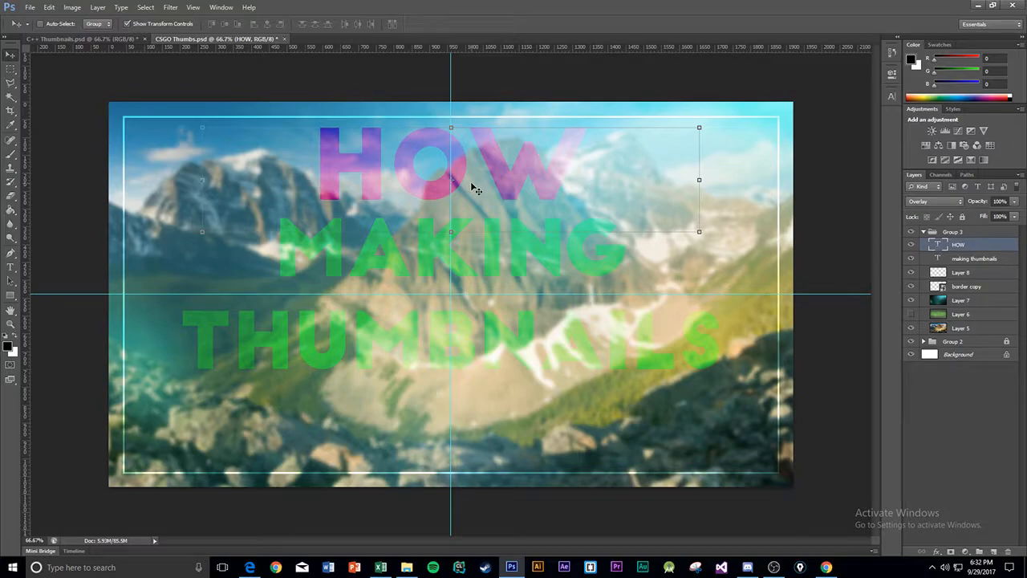
pyautogui.click(10, 267)
pyautogui.moveTo(201, 233); pyautogui.dragTo(121, 222)
pyautogui.moveTo(705, 222); pyautogui.dragTo(782, 203)
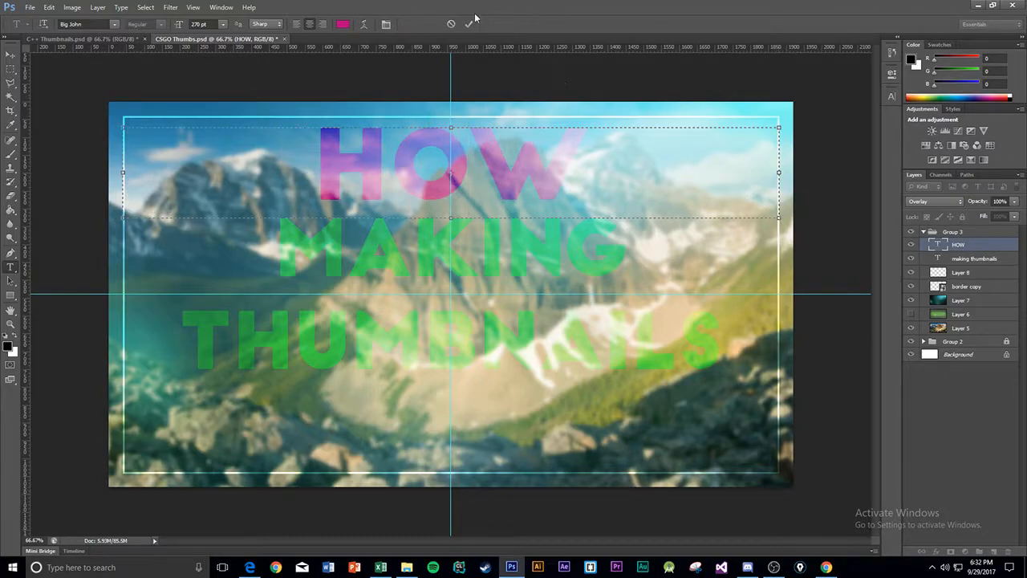
pyautogui.click(468, 24)
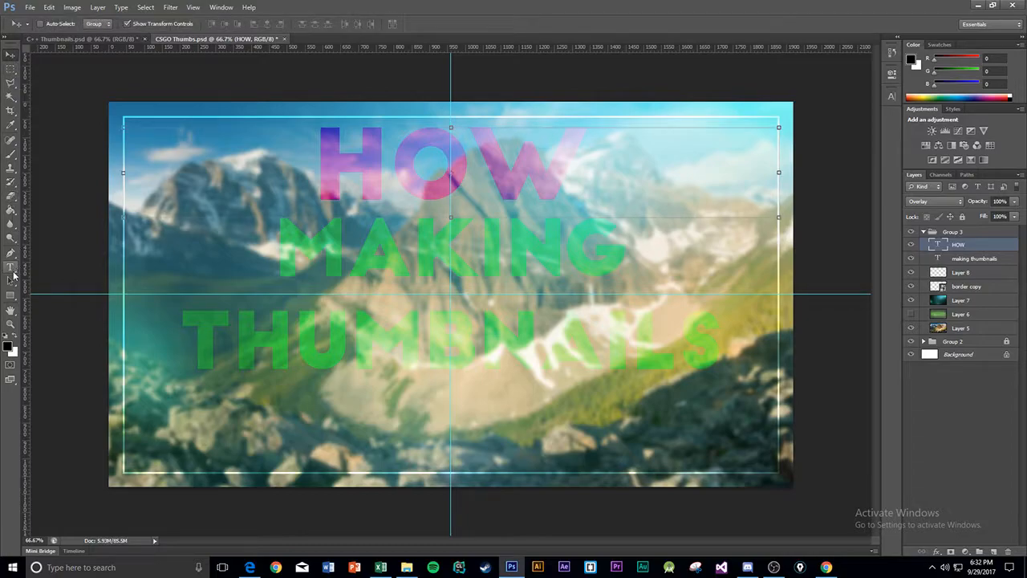
# - Change the word MAKING in the green title text to I MAKE
pyautogui.click(284, 255)
pyautogui.write('I')
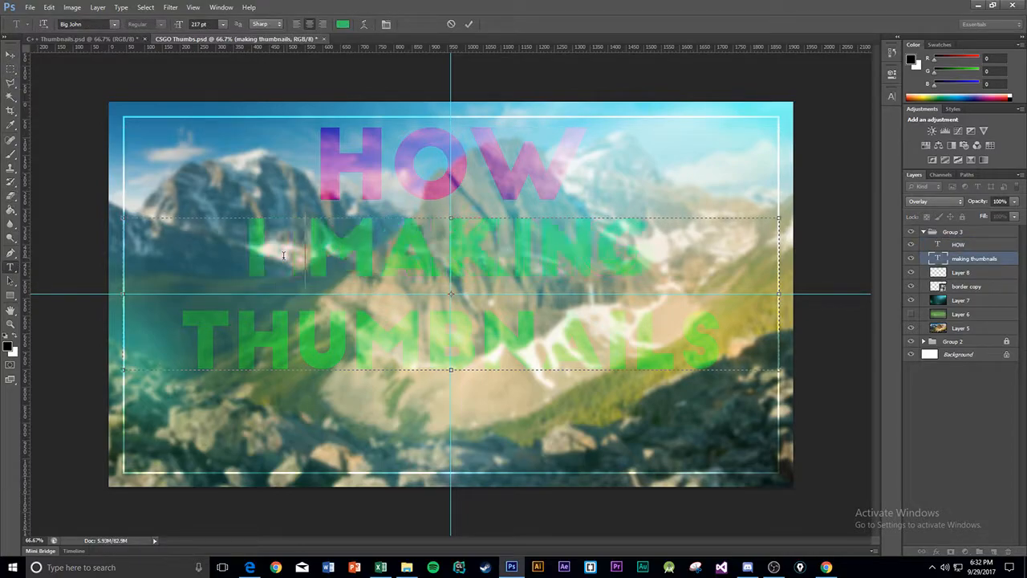
pyautogui.moveTo(654, 253); pyautogui.dragTo(306, 234)
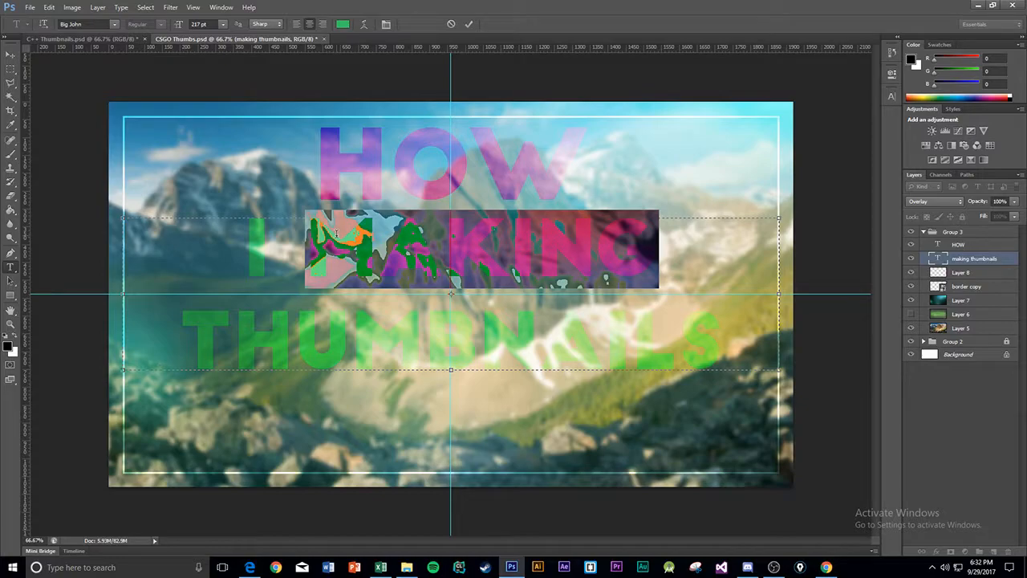
pyautogui.write('MAKE')
pyautogui.click(467, 24)
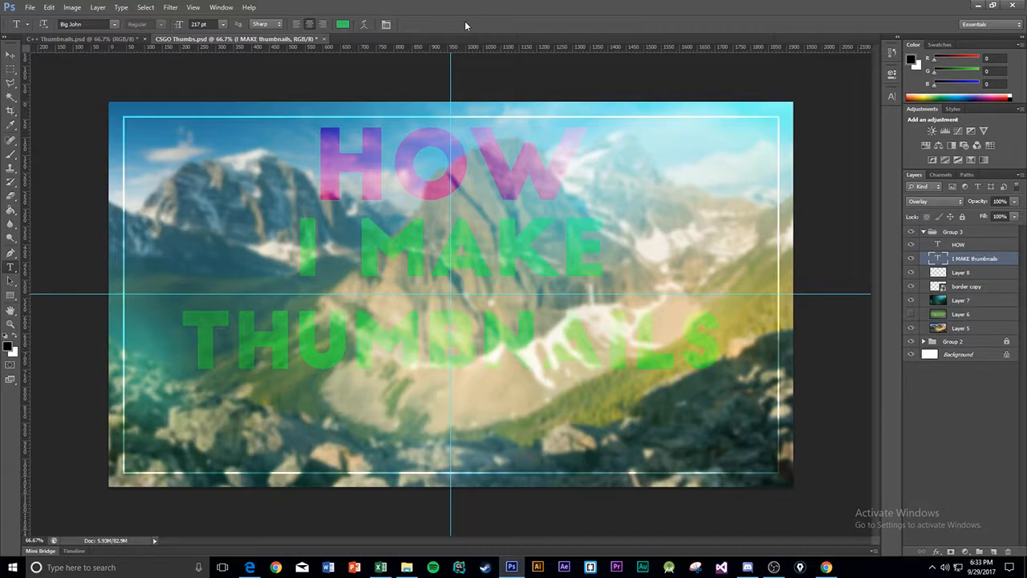
# - Rotate the HOW text by -23.87 degrees and move it into the upper-left corner of the border, beside I MAKE
pyautogui.click(438, 156)
pyautogui.click(469, 24)
pyautogui.press('v')
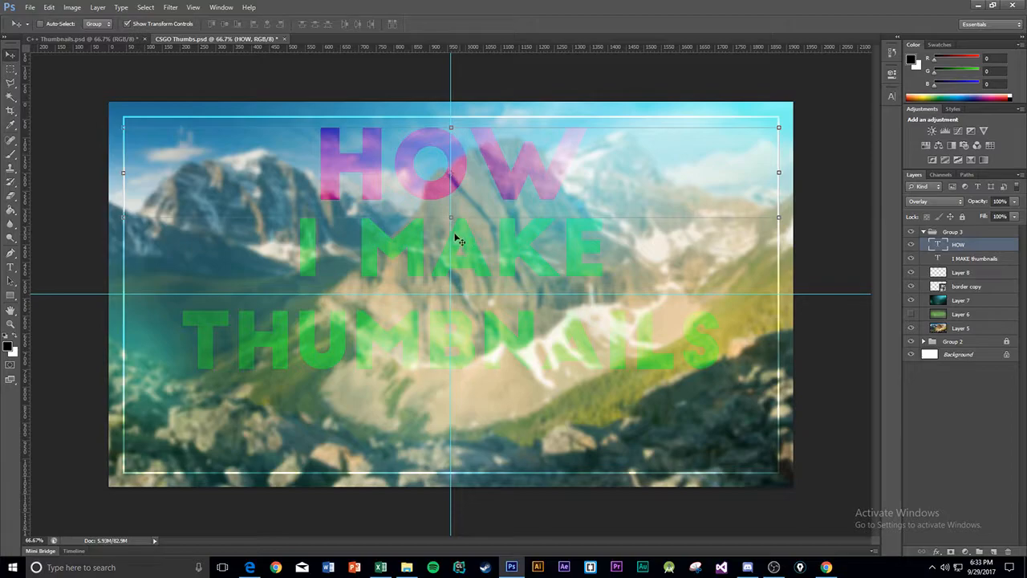
pyautogui.hotkey('ctrl', 't')
pyautogui.moveTo(462, 241); pyautogui.dragTo(491, 225)
pyautogui.moveTo(493, 163); pyautogui.dragTo(294, 195)
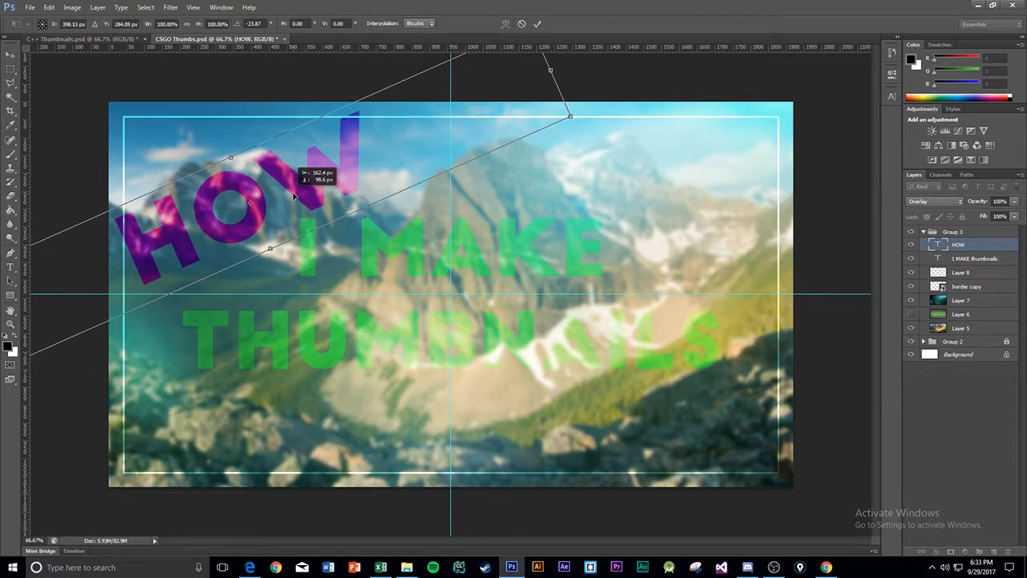
pyautogui.moveTo(286, 192); pyautogui.dragTo(286, 192)
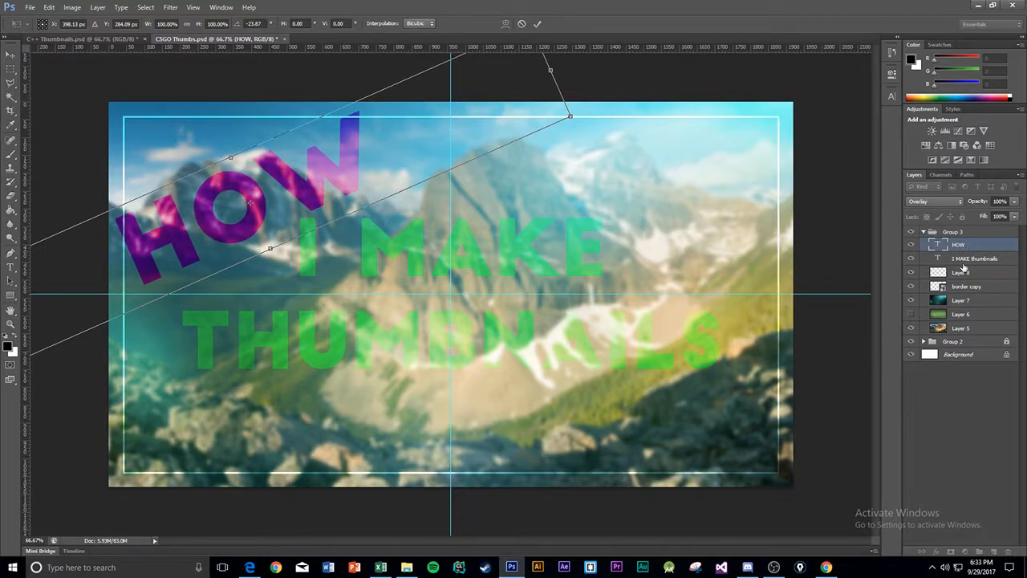
pyautogui.click(537, 24)
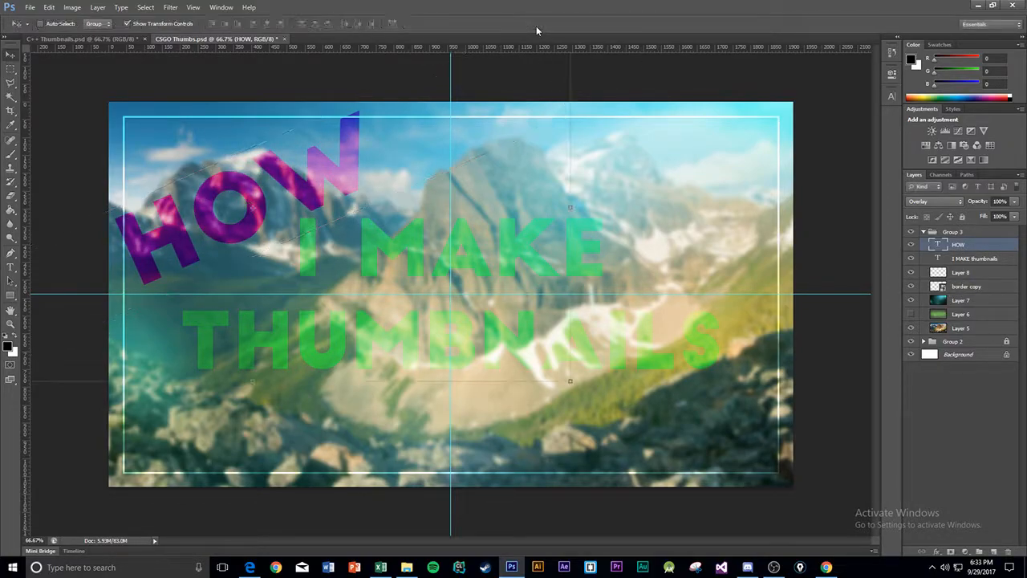
# - Try moving the border copy layer to the top of Group 3 and undo the reordering
pyautogui.click(965, 287)
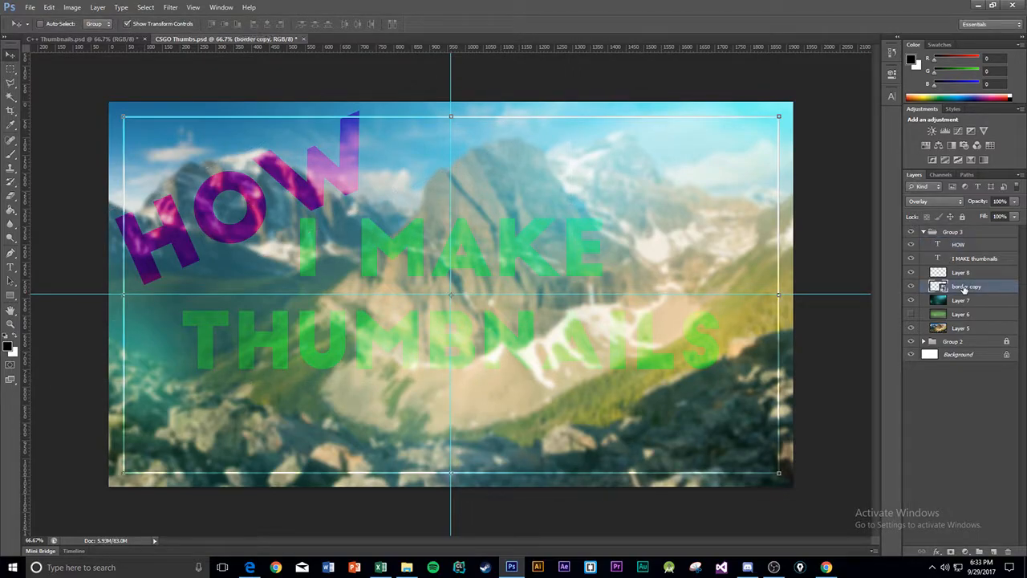
pyautogui.moveTo(952, 290); pyautogui.dragTo(960, 240)
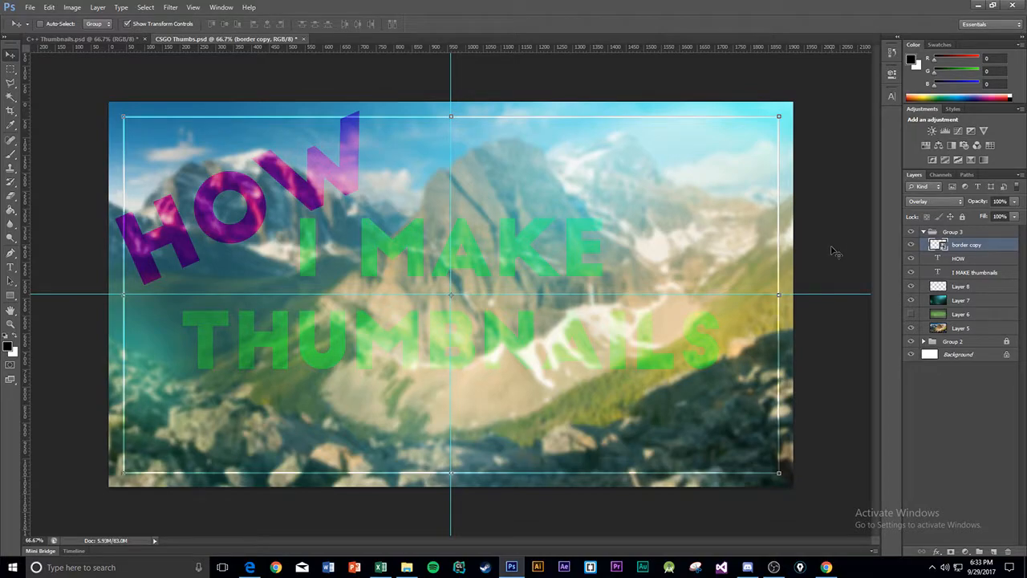
pyautogui.click(921, 393)
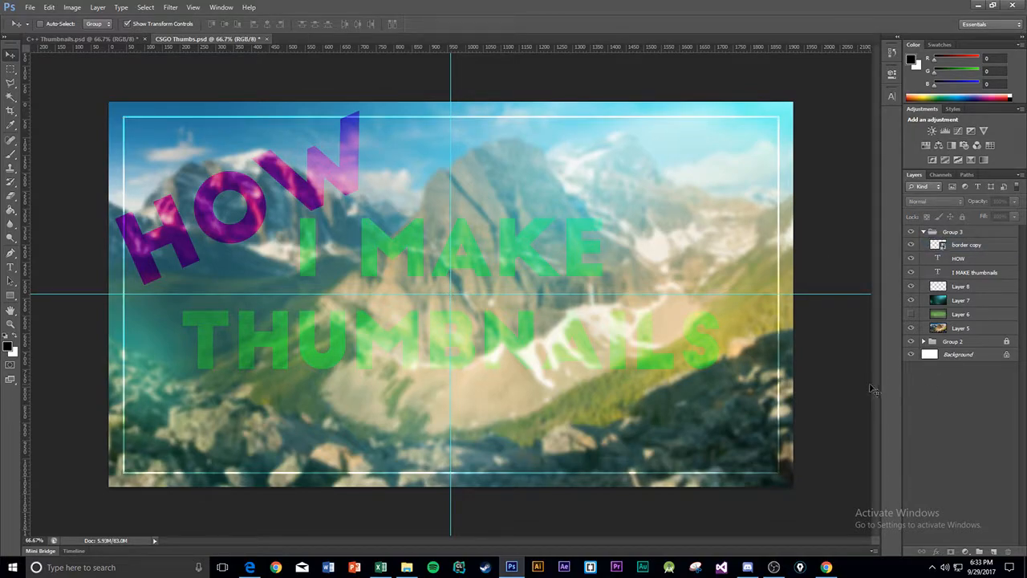
pyautogui.hotkey('ctrl', 'z')
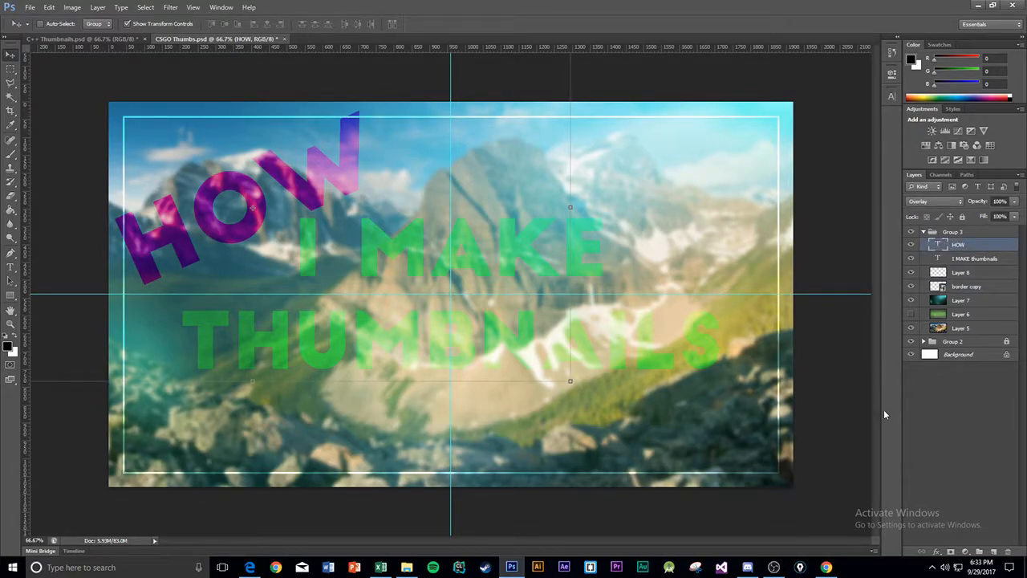
pyautogui.click(944, 409)
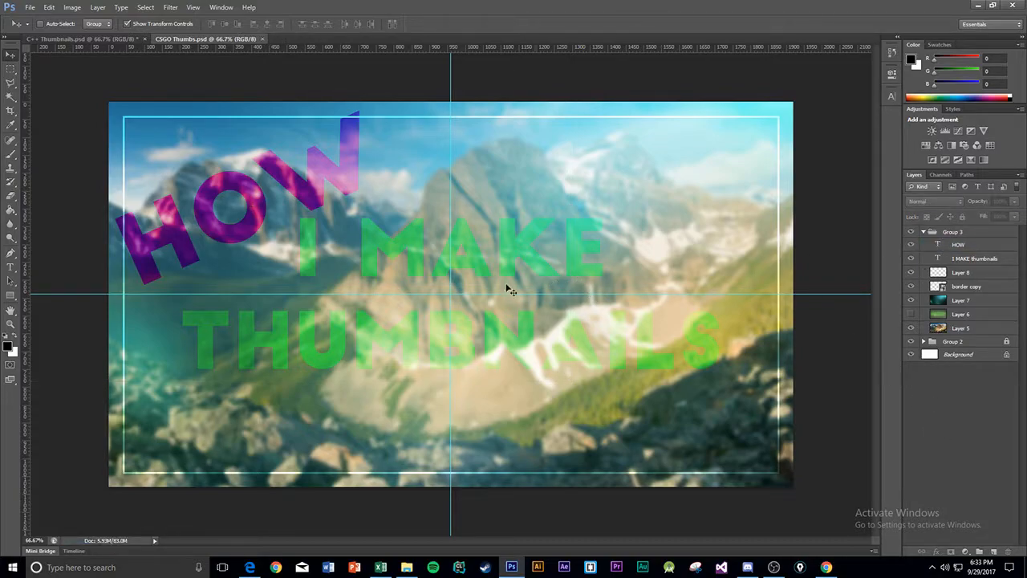
# - Right-align the I MAKE THUMBNAILS text and shift the whole block left, away from the border's right edge
pyautogui.click(975, 258)
pyautogui.click(12, 268)
pyautogui.tripleClick(508, 264)
pyautogui.click(677, 348)
pyautogui.click(723, 351)
pyautogui.hotkey('ctrl', 'a')
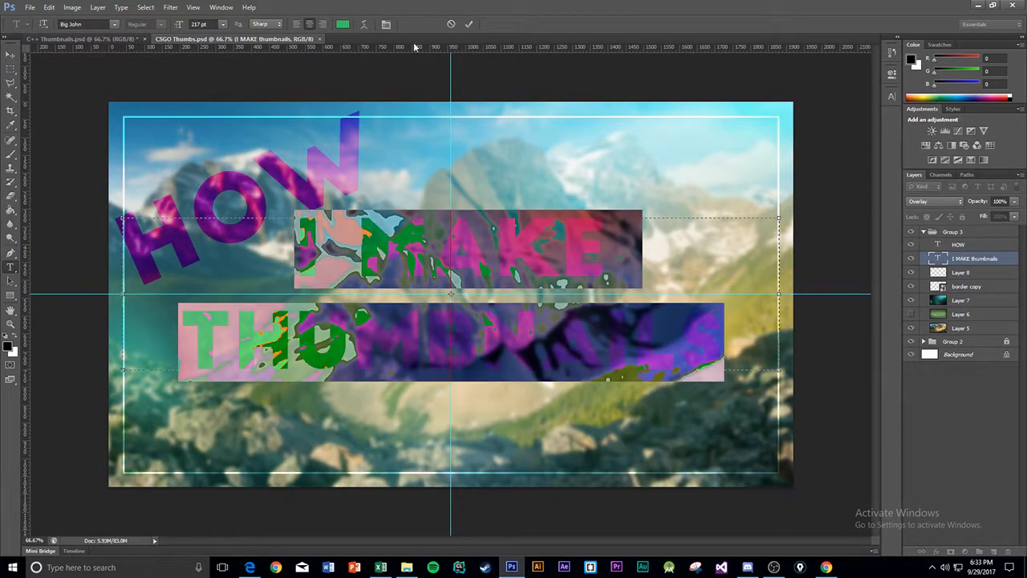
pyautogui.click(321, 24)
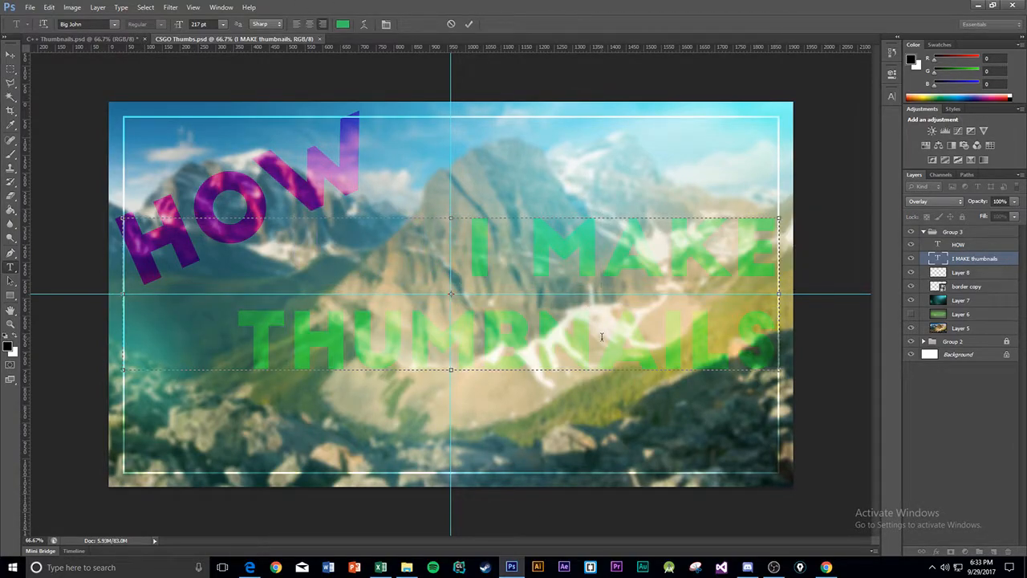
pyautogui.click(469, 24)
pyautogui.click(6, 54)
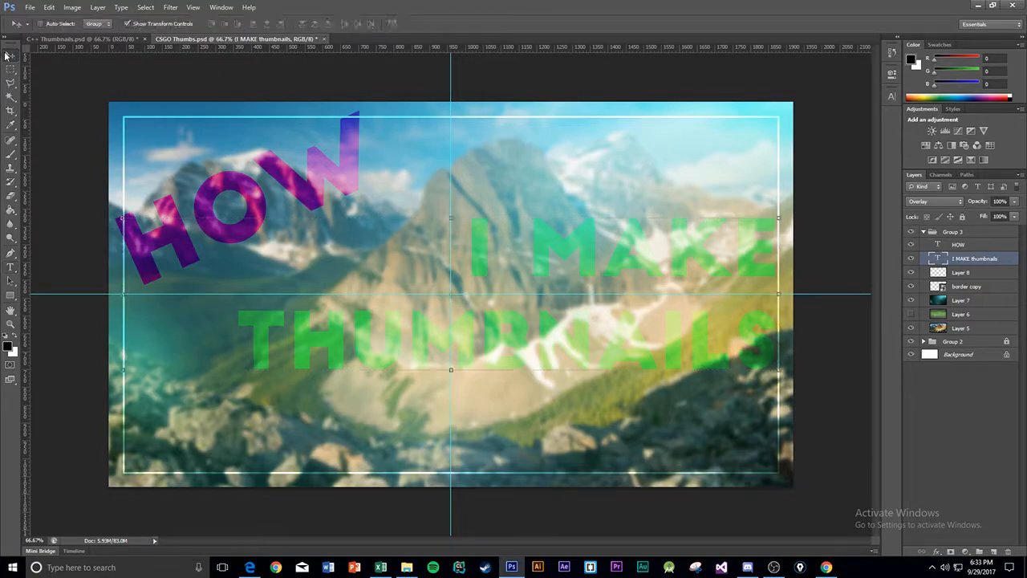
pyautogui.moveTo(573, 259); pyautogui.dragTo(480, 271)
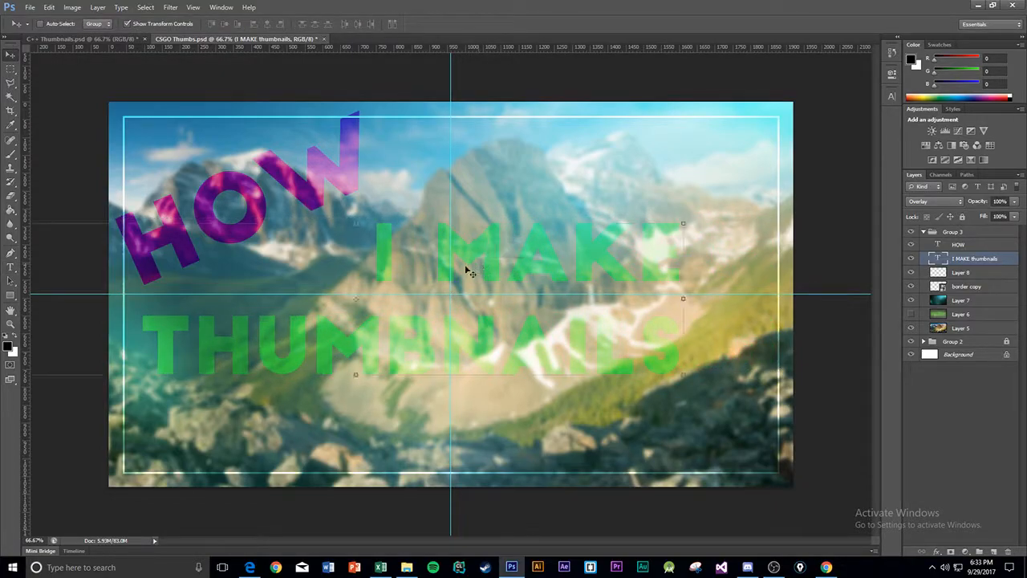
pyautogui.click(10, 266)
pyautogui.click(675, 353)
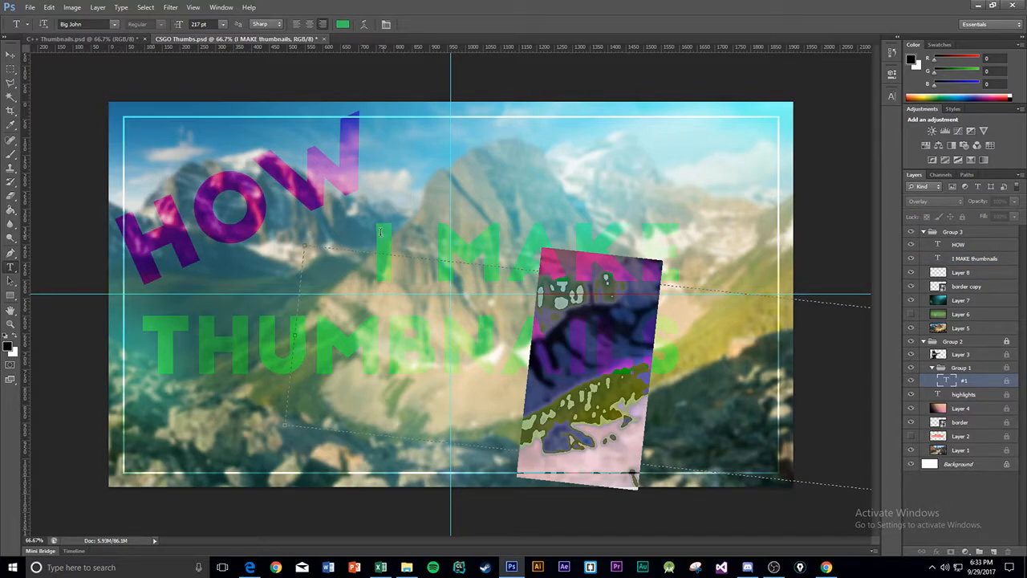
pyautogui.click(515, 213)
pyautogui.click(956, 260)
pyautogui.click(505, 256)
pyautogui.moveTo(374, 255); pyautogui.dragTo(663, 334)
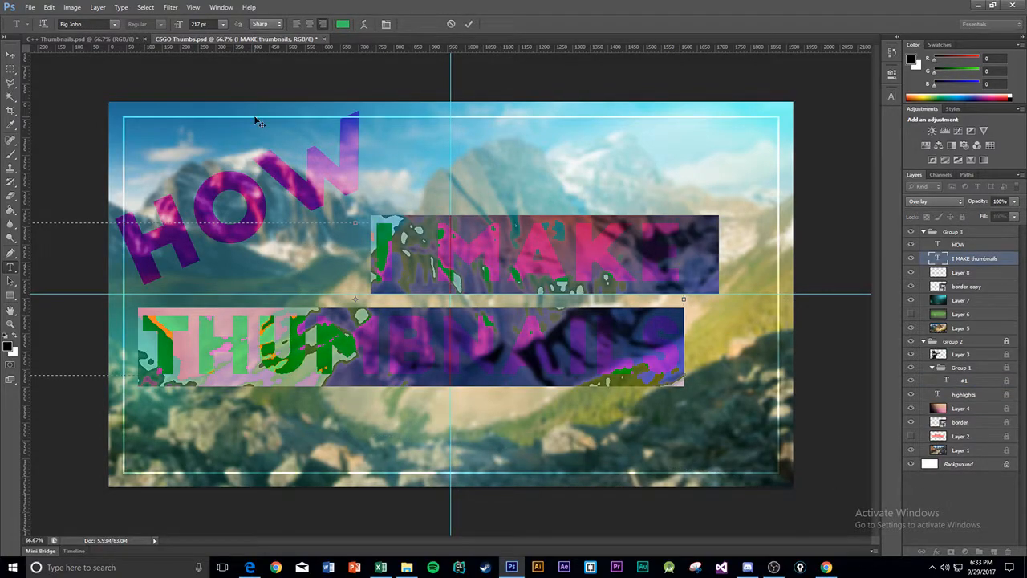
pyautogui.click(640, 316)
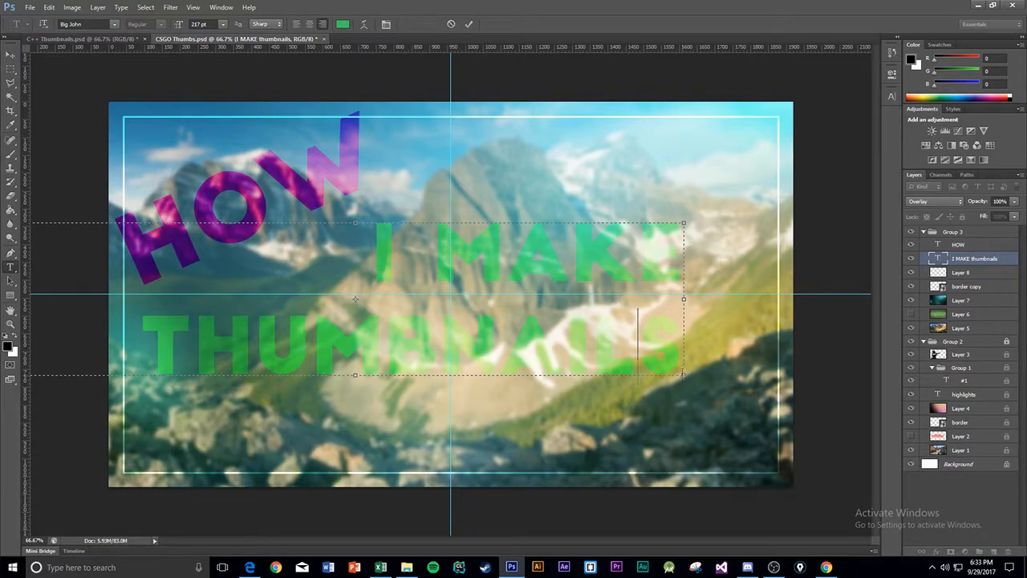
pyautogui.moveTo(682, 371); pyautogui.dragTo(325, 173)
pyautogui.moveTo(185, 32); pyautogui.dragTo(141, 30)
pyautogui.moveTo(683, 374); pyautogui.dragTo(778, 413)
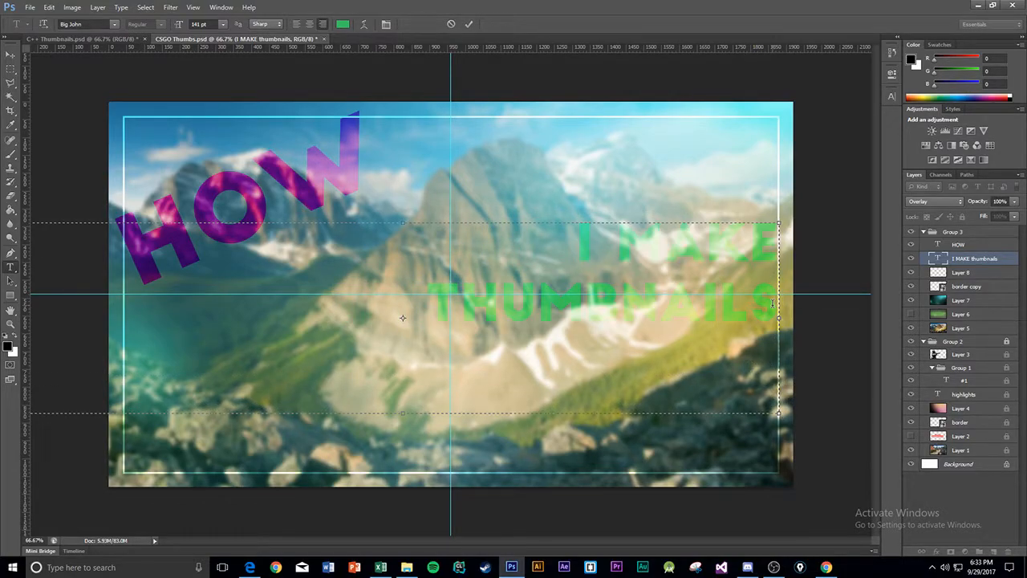
pyautogui.hotkey('ctrl', 'a')
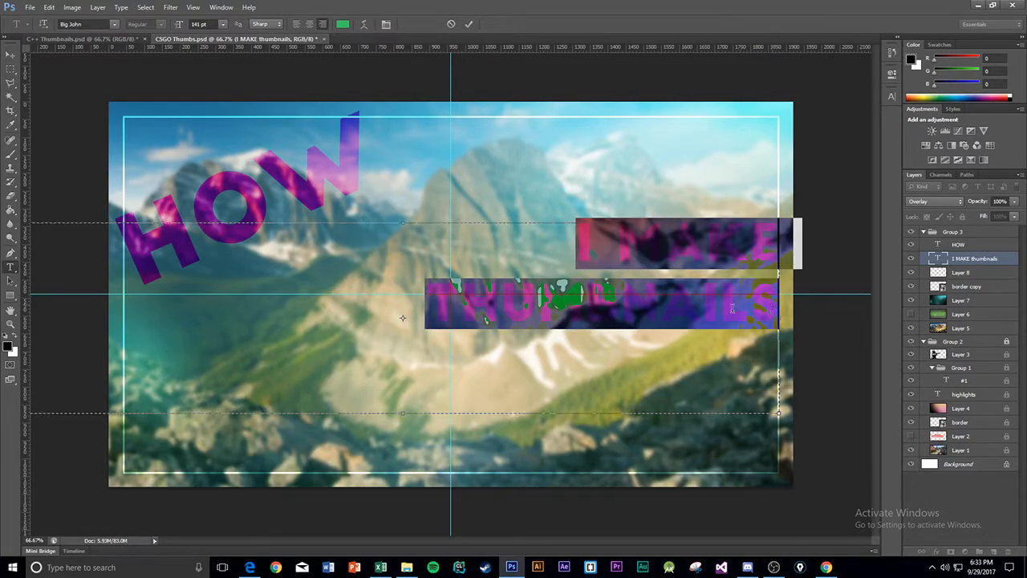
pyautogui.click(450, 24)
# - Set the I MAKE THUMBNAILS text to 258 pt and extend its text box down to the border's lower edge
pyautogui.tripleClick(564, 285)
pyautogui.click(563, 347)
pyautogui.hotkey('ctrl', 'a')
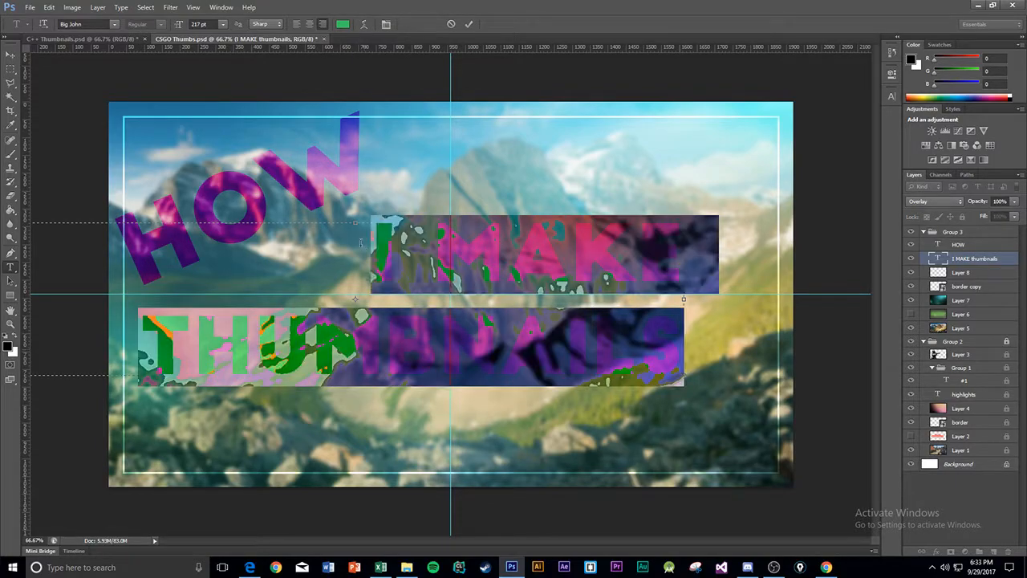
pyautogui.moveTo(178, 24); pyautogui.dragTo(155, 26)
pyautogui.moveTo(683, 374); pyautogui.dragTo(738, 472)
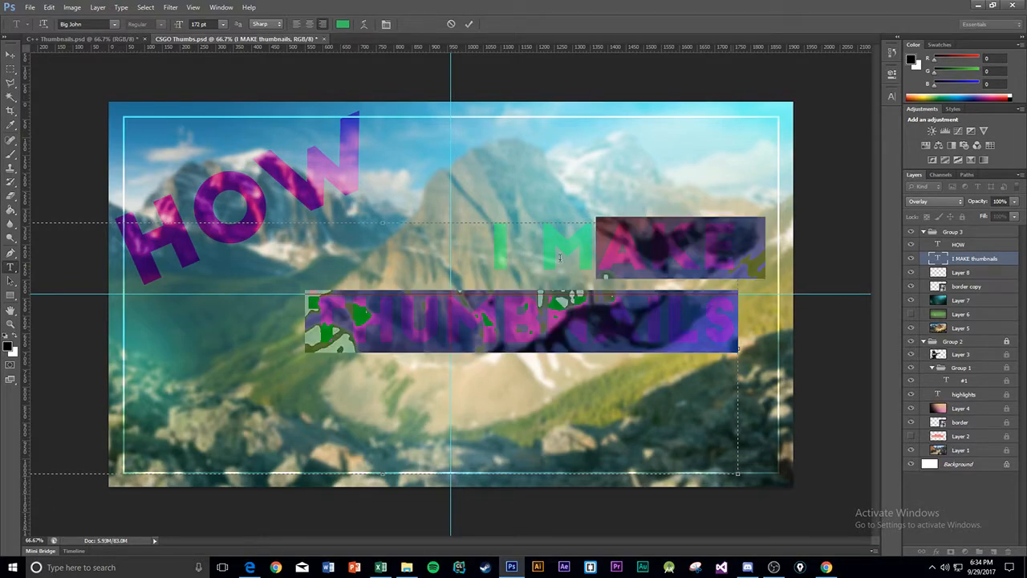
pyautogui.moveTo(178, 27); pyautogui.dragTo(226, 38)
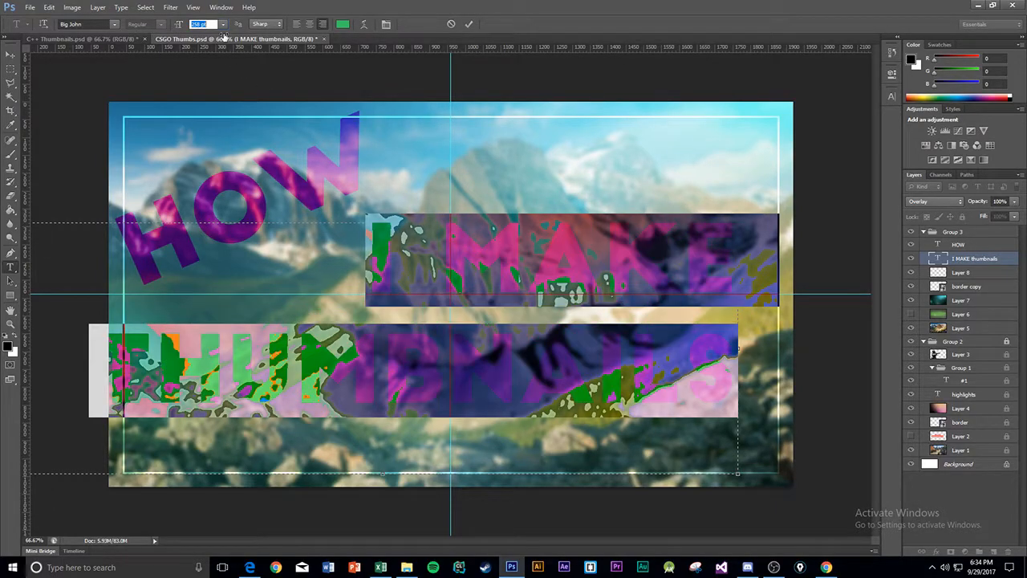
pyautogui.click(468, 24)
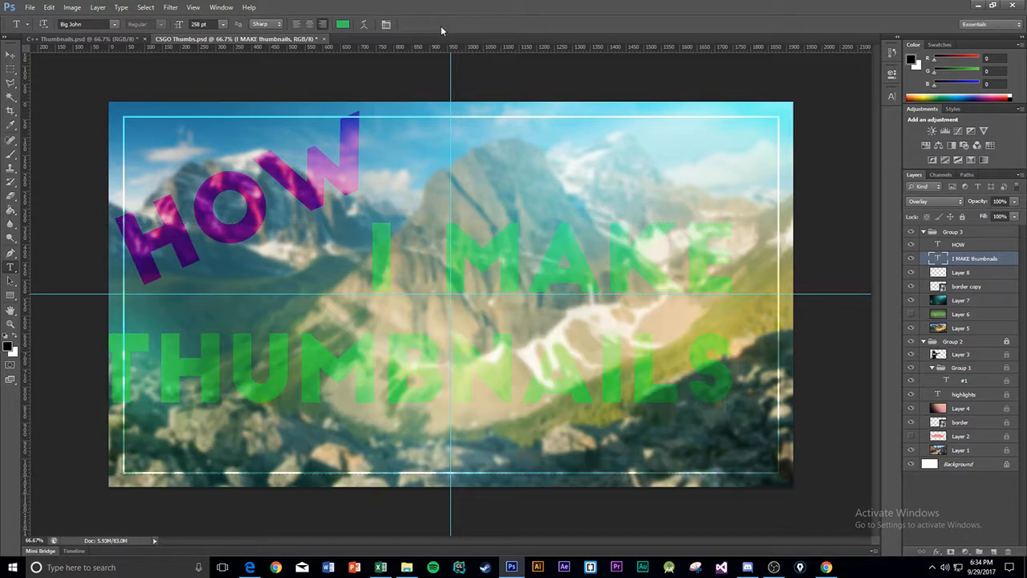
# - Move the I MAKE THUMBNAILS text up and right so it ends flush with the border's right edge
pyautogui.click(10, 55)
pyautogui.moveTo(542, 269); pyautogui.dragTo(607, 269)
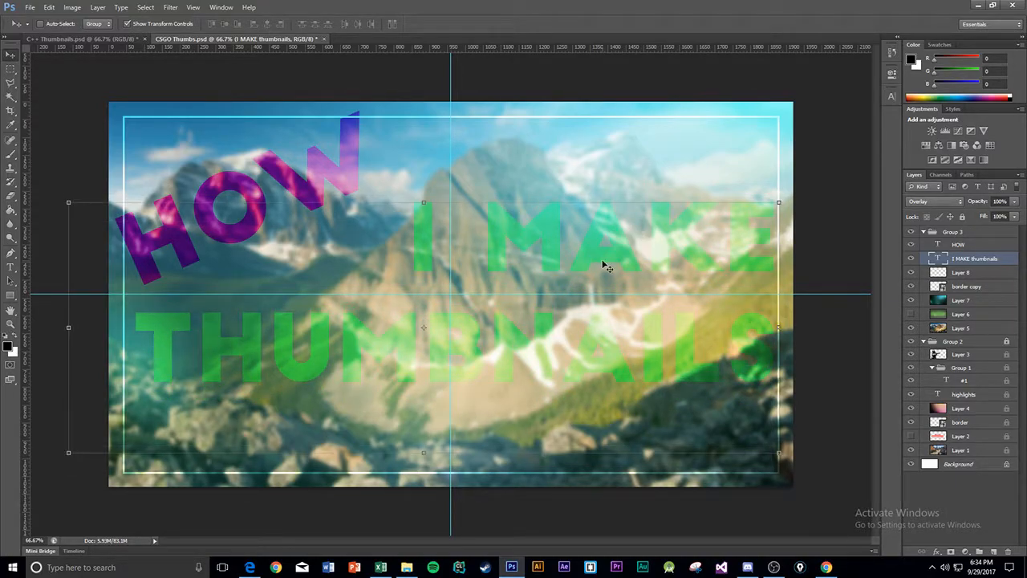
pyautogui.click(944, 519)
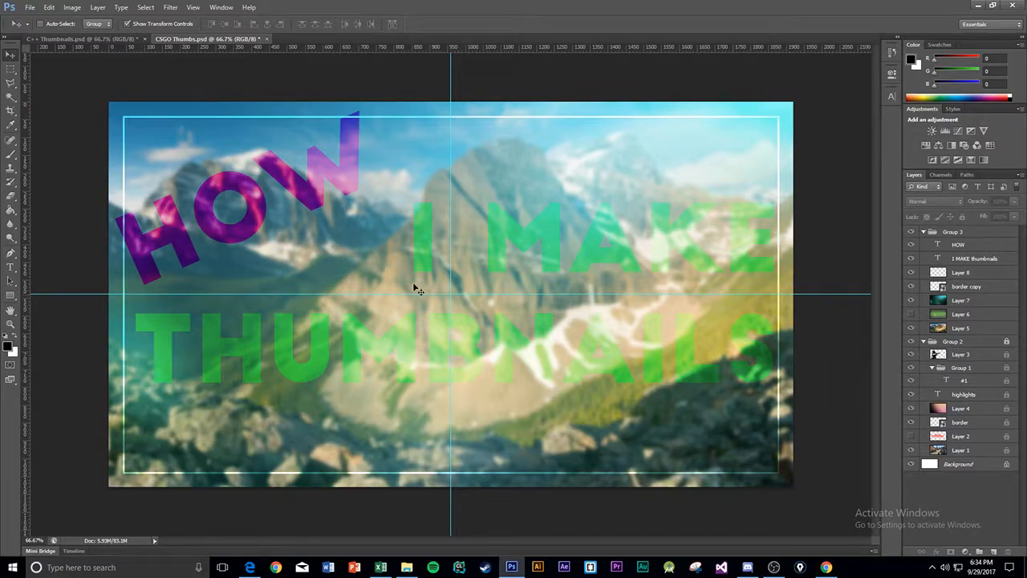
# - Recolor the whole I MAKE THUMBNAILS text from green to blue-violet, about 4d0cc4
pyautogui.press('t')
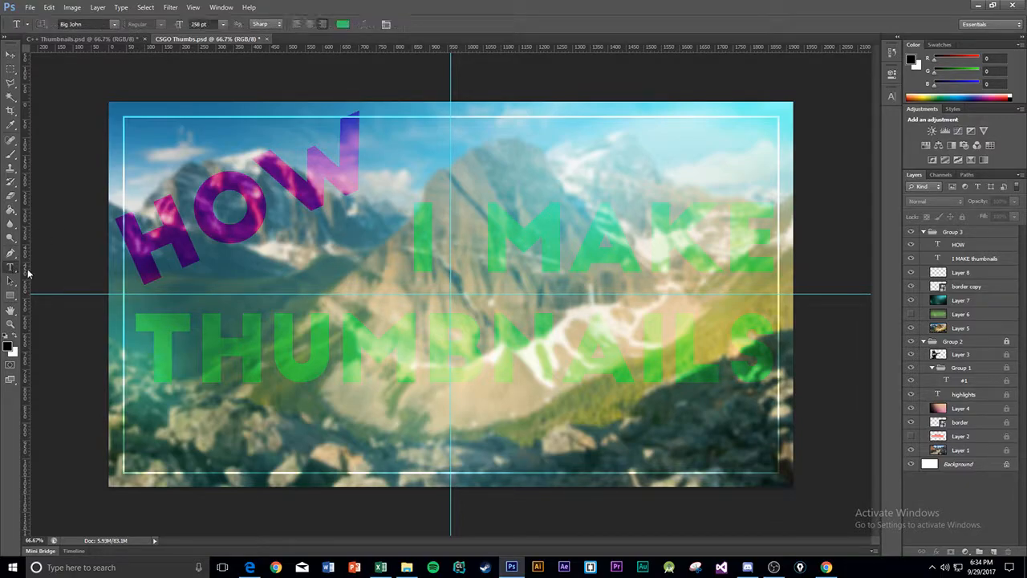
pyautogui.click(438, 249)
pyautogui.hotkey('ctrl', 'a')
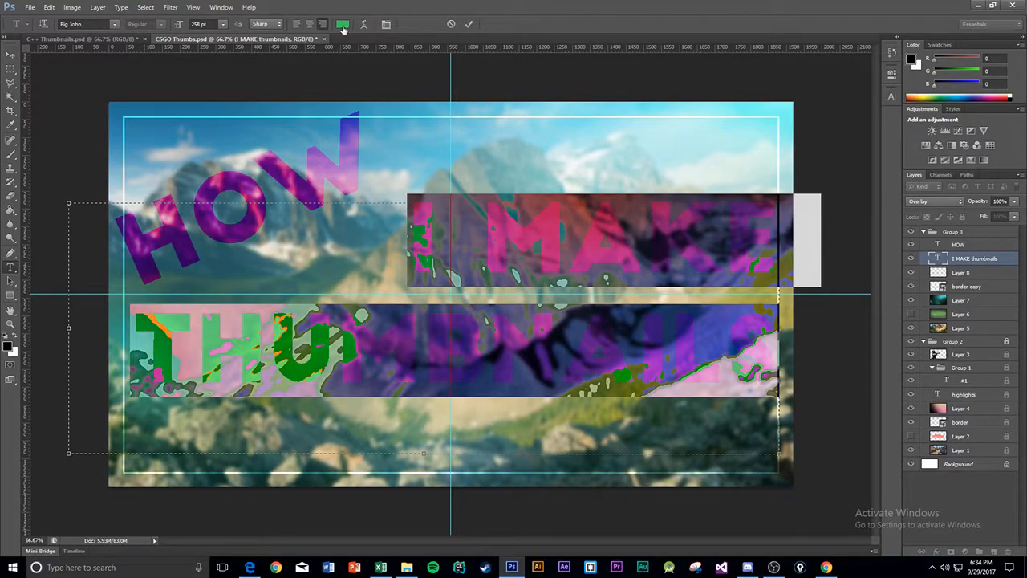
pyautogui.click(340, 24)
pyautogui.press('Escape')
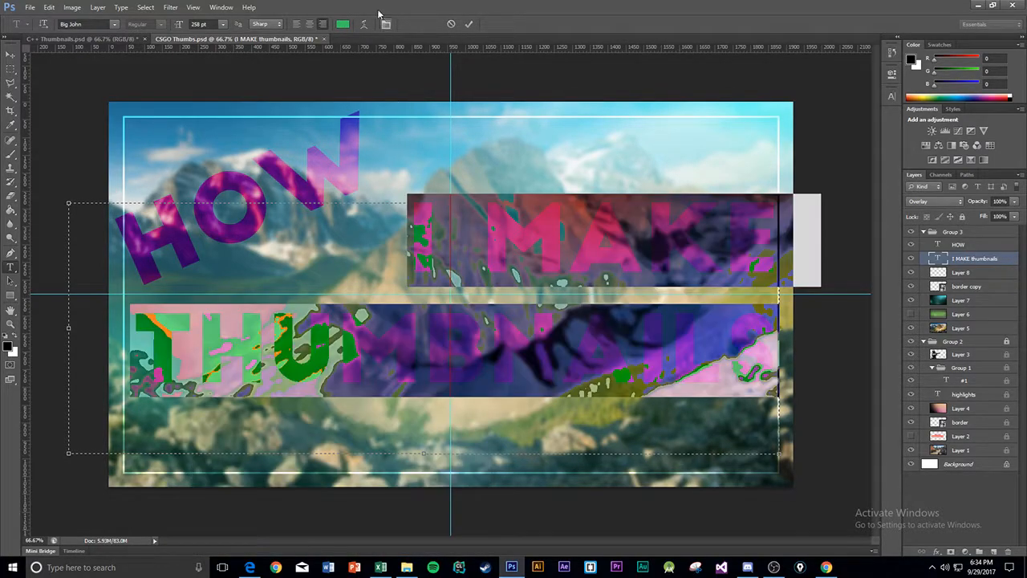
pyautogui.click(341, 25)
pyautogui.moveTo(342, 471); pyautogui.dragTo(348, 438)
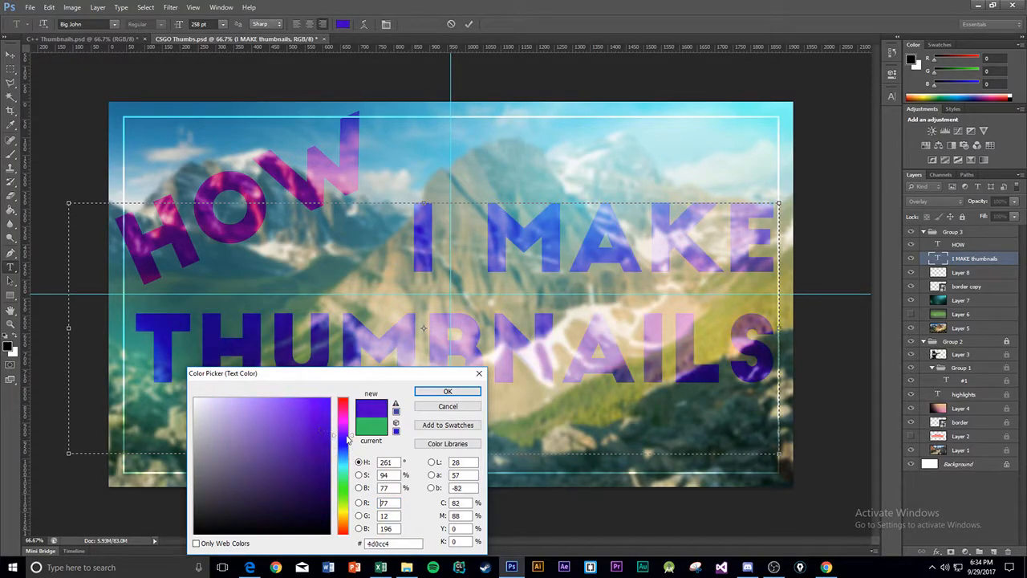
pyautogui.click(446, 392)
# - Try center alignment on the I MAKE THUMBNAILS text and return it to right alignment
pyautogui.moveTo(753, 367); pyautogui.dragTo(300, 32)
pyautogui.click(309, 24)
pyautogui.hotkey('ctrl', 'h')
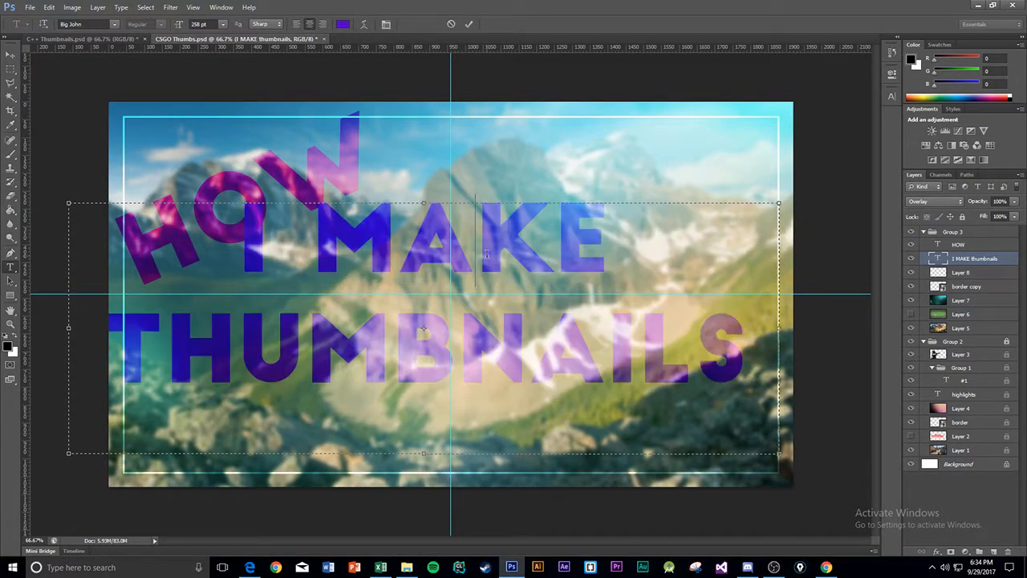
pyautogui.hotkey('ctrl', 'h')
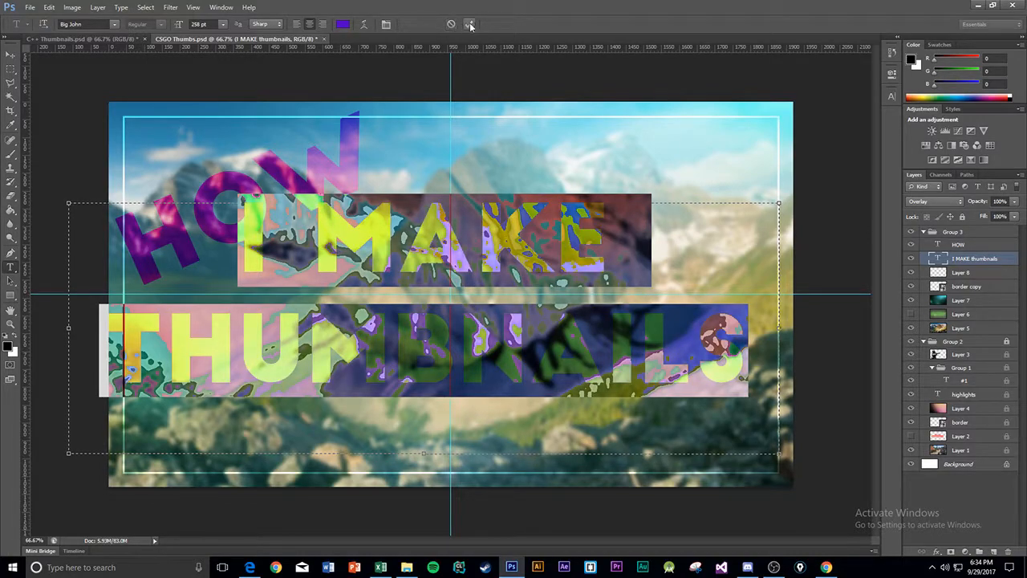
pyautogui.click(322, 24)
pyautogui.click(469, 24)
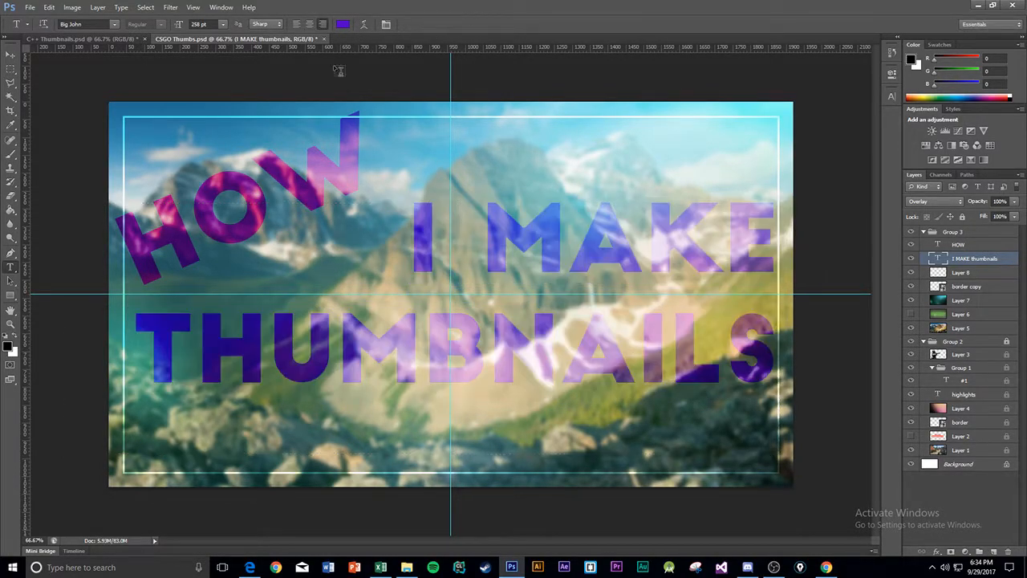
pyautogui.click(8, 55)
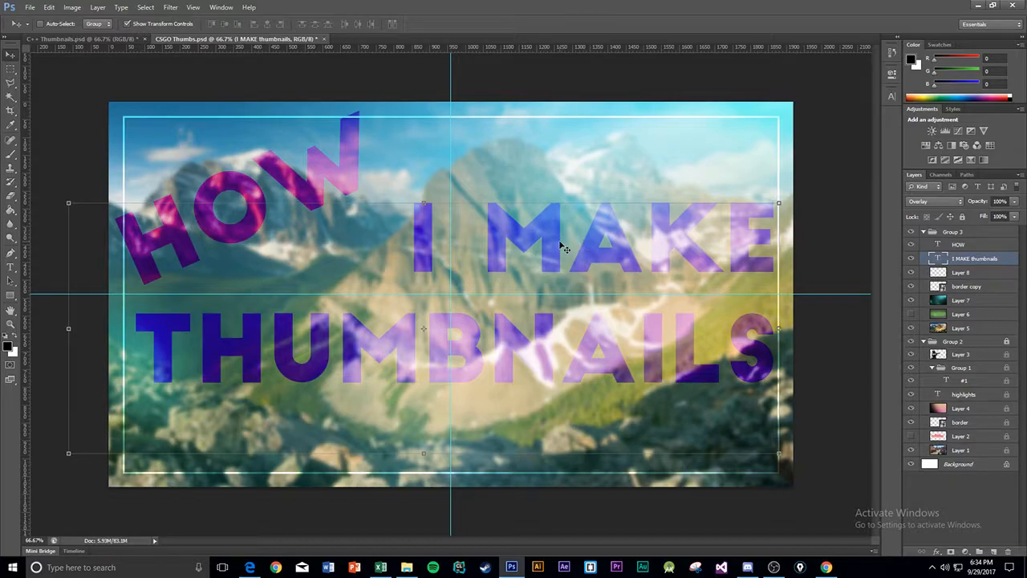
# - Set the whole I MAKE THUMBNAILS text to 200 pt
pyautogui.hotkey('ctrl', '-')
pyautogui.hotkey('ctrl', '-')
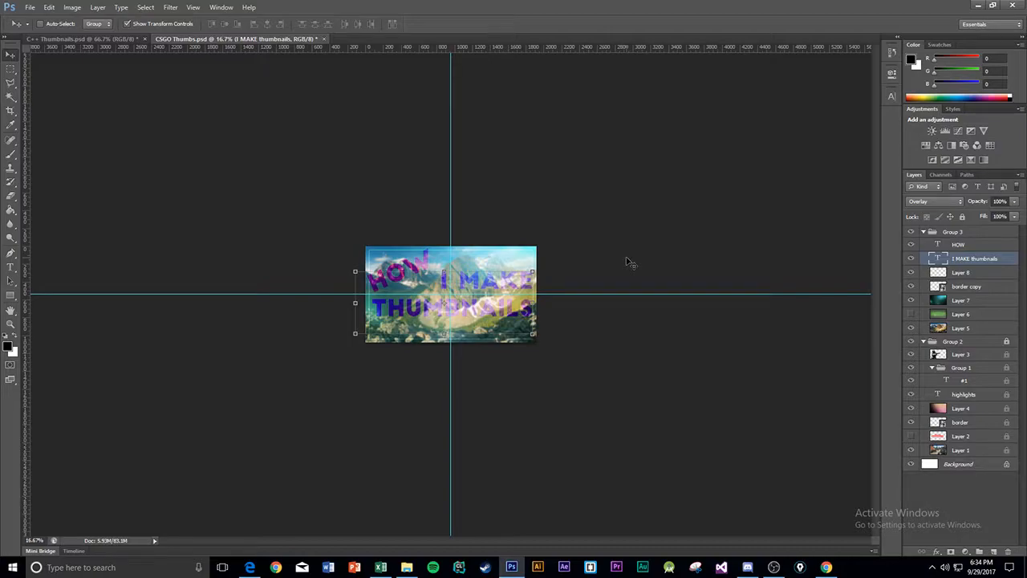
pyautogui.hotkey('ctrl', '+')
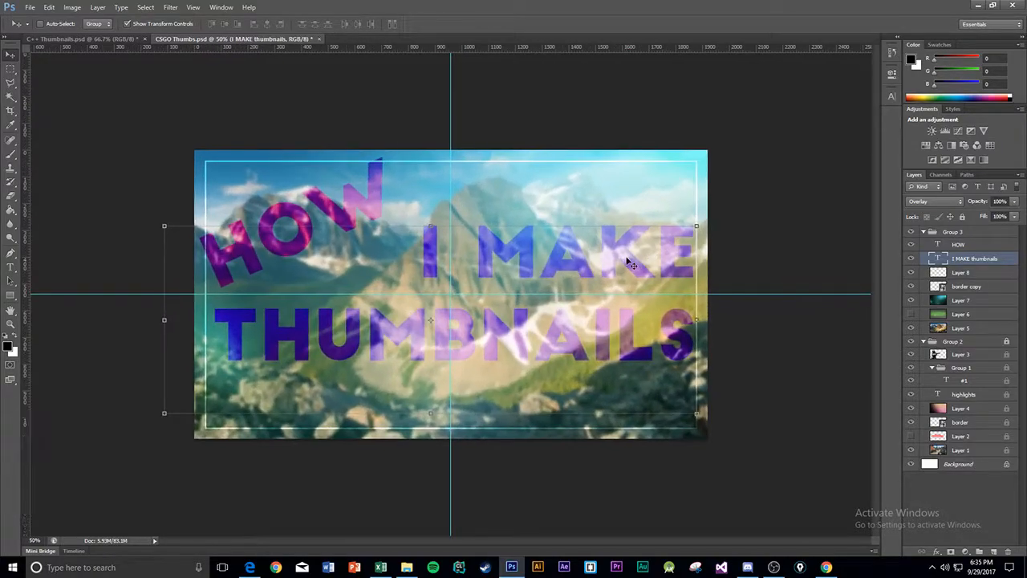
pyautogui.click(11, 267)
pyautogui.click(493, 255)
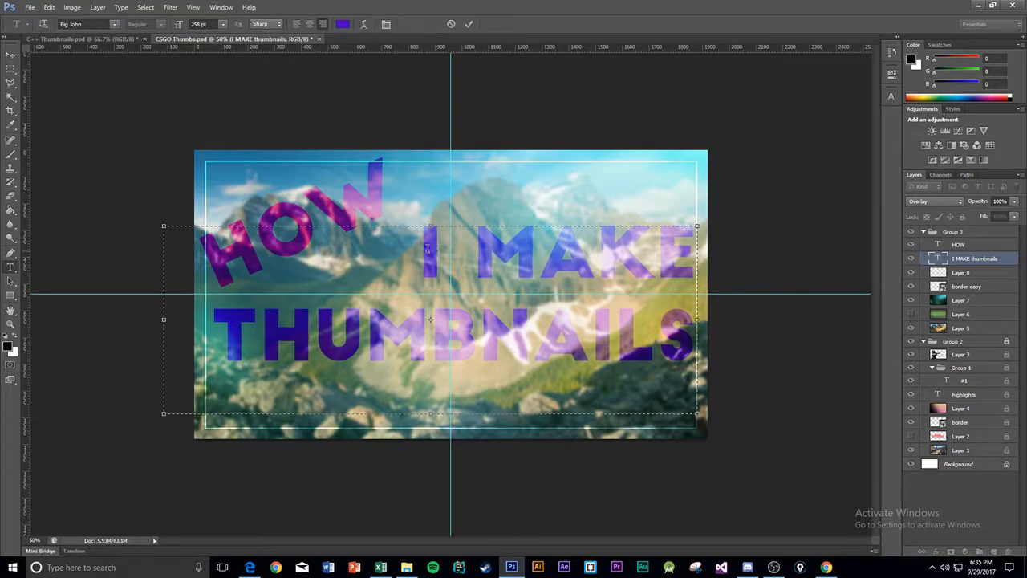
pyautogui.hotkey('ctrl', 'a')
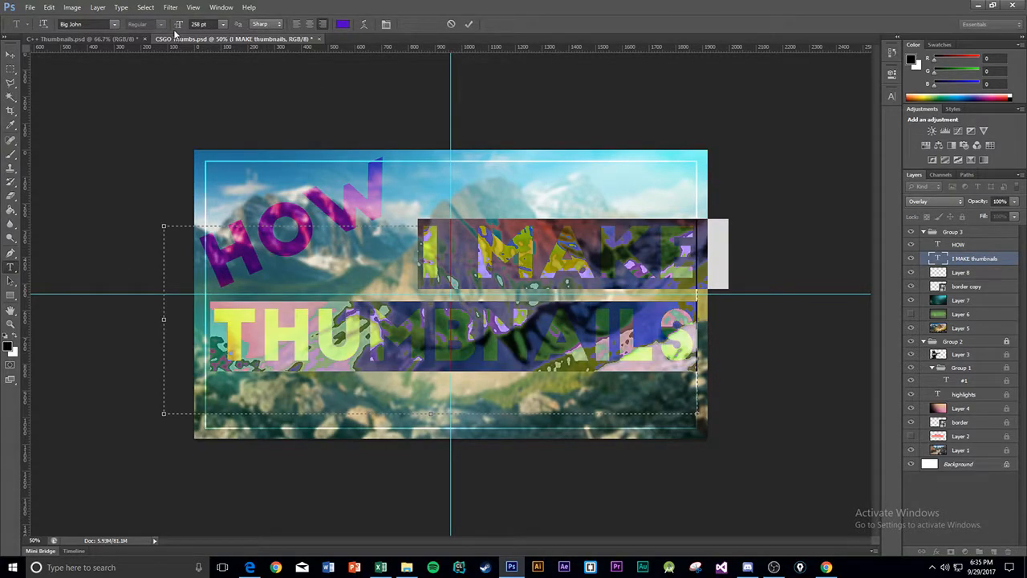
pyautogui.click(202, 24)
pyautogui.write('300')
pyautogui.press('Return')
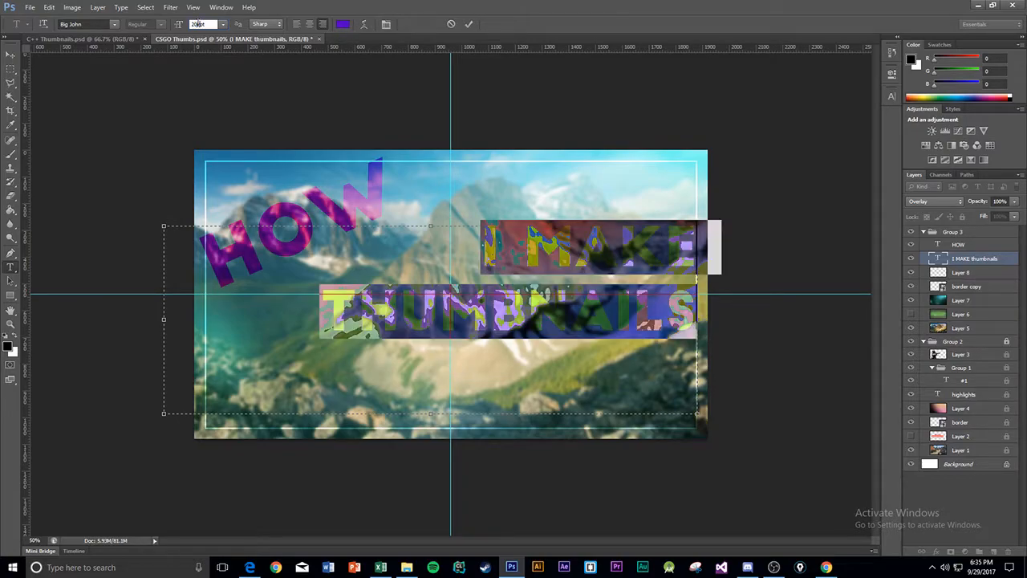
pyautogui.click(468, 26)
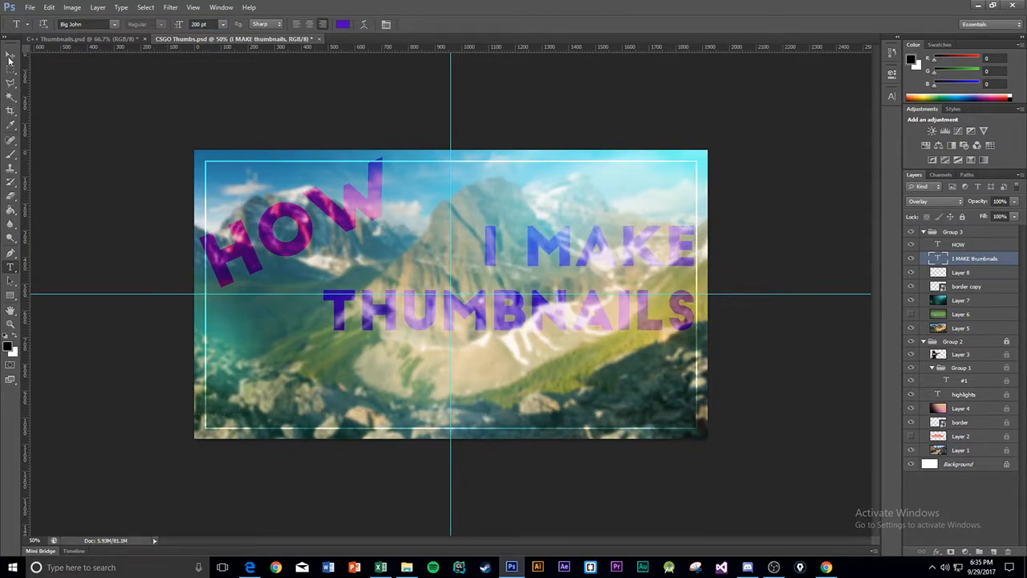
# - Move the I MAKE THUMBNAILS text down and left off the border, and the HOW text down and right toward it
pyautogui.click(11, 54)
pyautogui.moveTo(571, 253); pyautogui.dragTo(553, 275)
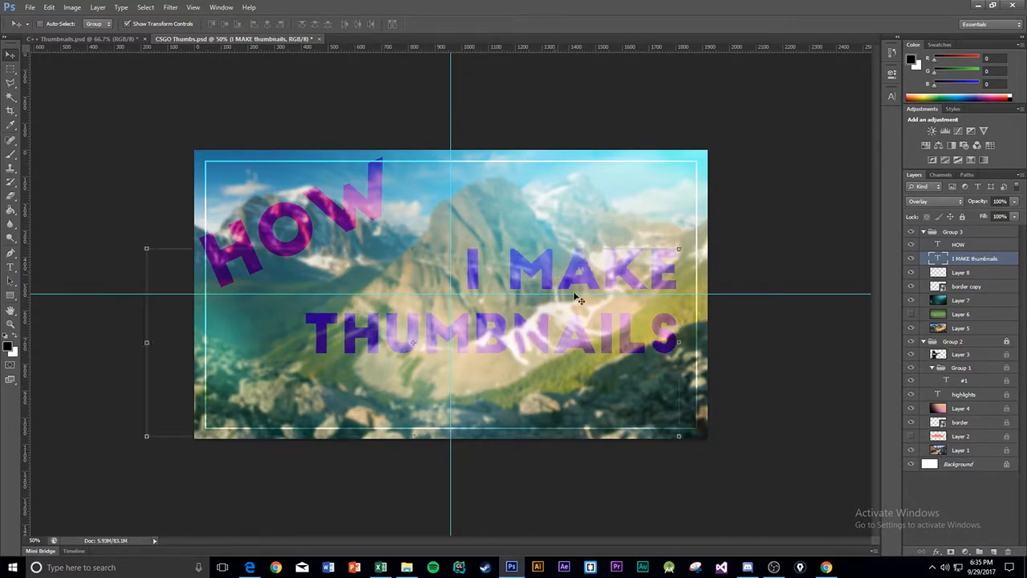
pyautogui.click(934, 505)
pyautogui.click(990, 248)
pyautogui.moveTo(340, 211); pyautogui.dragTo(365, 243)
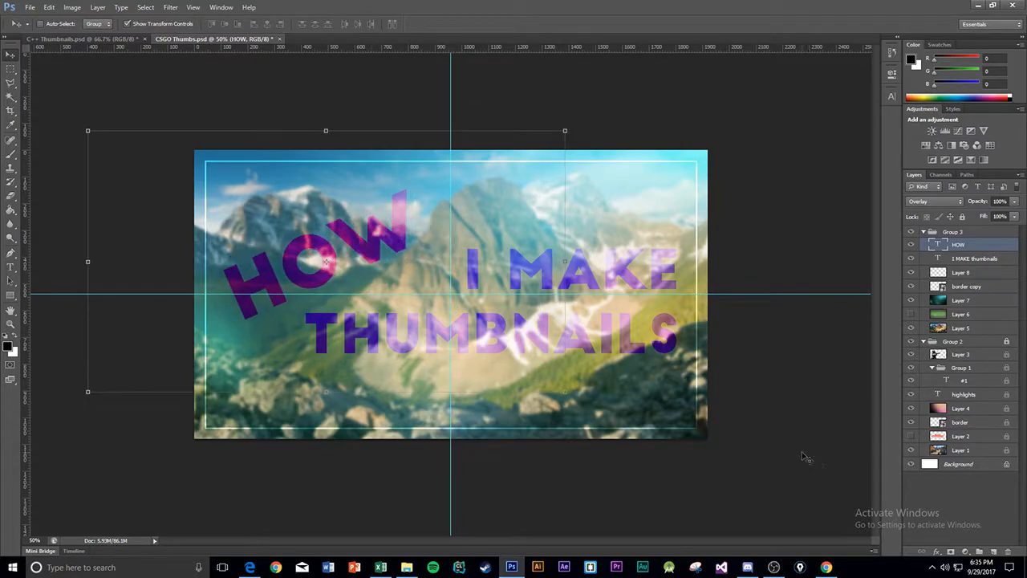
pyautogui.click(903, 495)
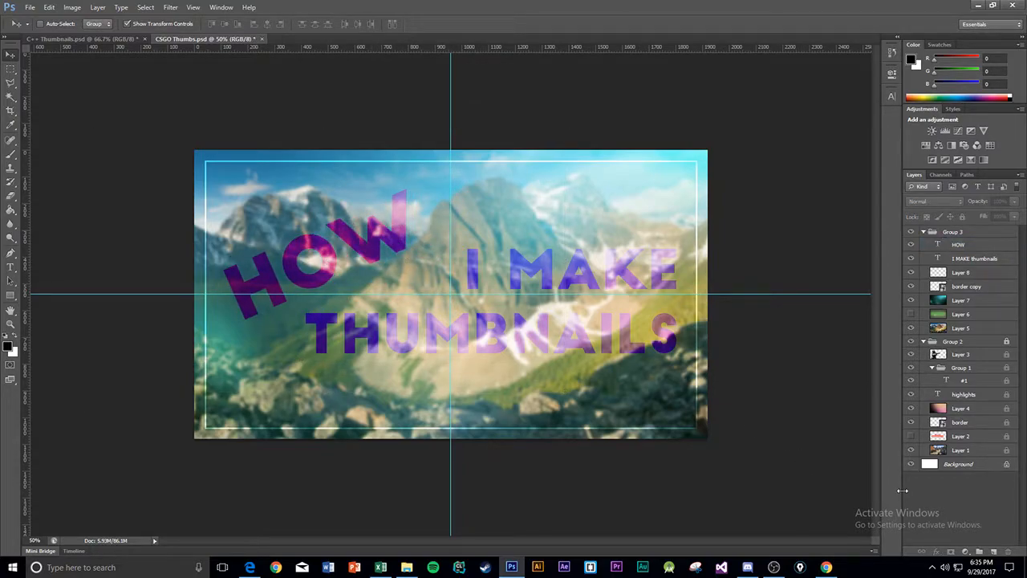
# - Apply another Gaussian Blur with a 7.0 pixel radius to the mountain background on Layer 5
pyautogui.hotkey('ctrl', '-')
pyautogui.hotkey('ctrl', '-')
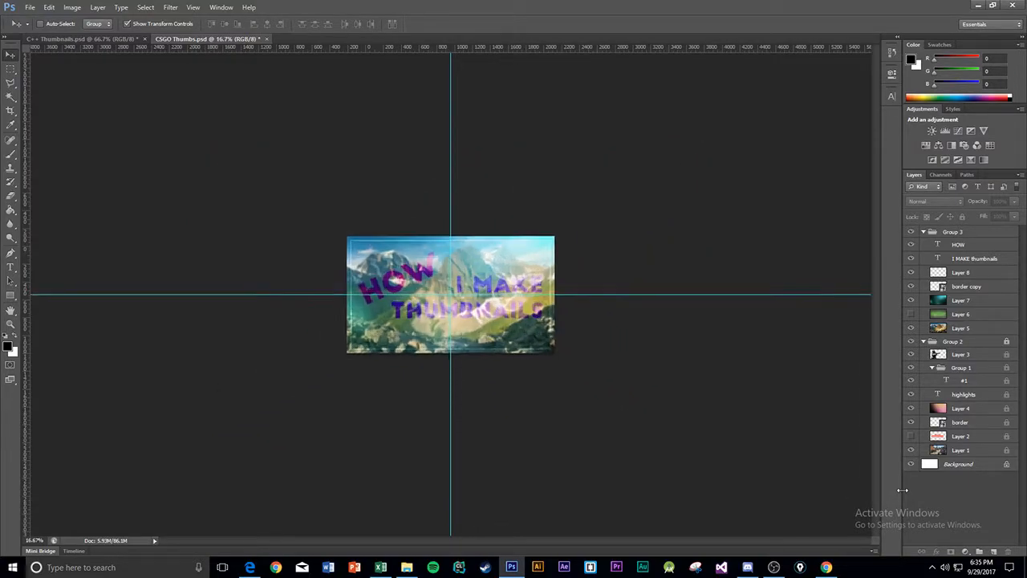
pyautogui.hotkey('ctrl', '+')
pyautogui.hotkey('ctrl', '+')
pyautogui.hotkey('ctrl', '+')
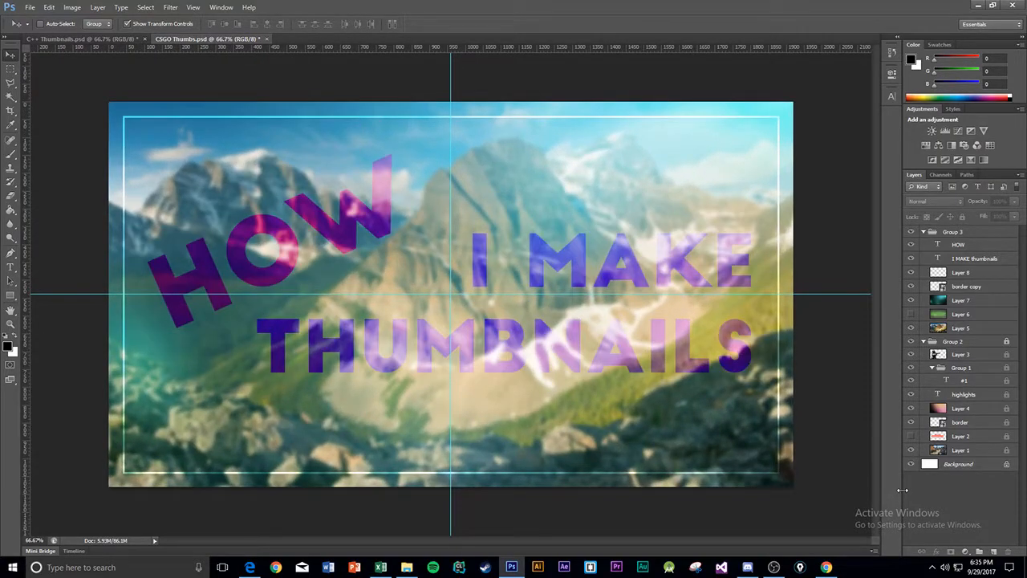
pyautogui.hotkey('ctrl', '-')
pyautogui.click(961, 328)
pyautogui.click(170, 7)
pyautogui.moveTo(211, 117)
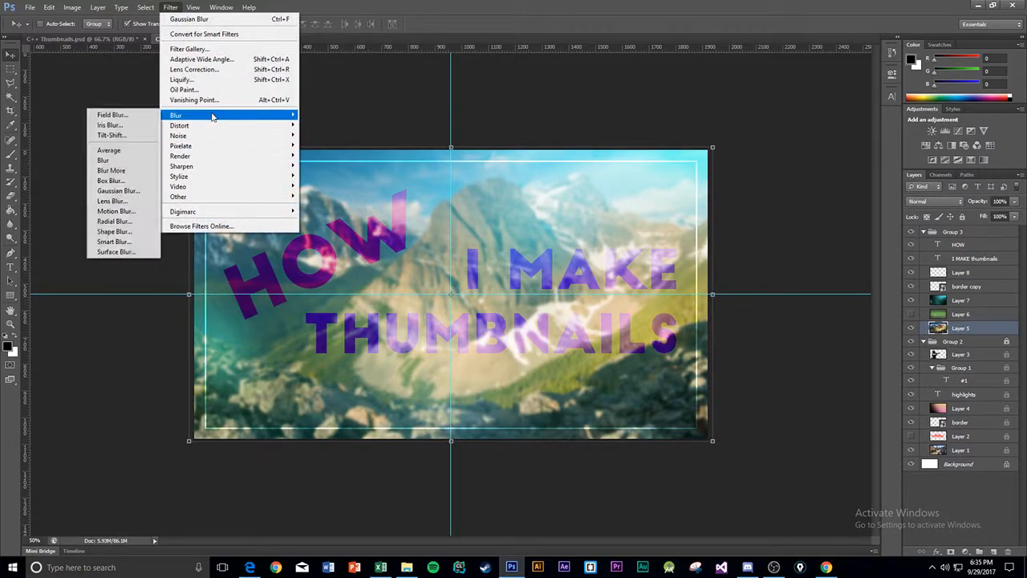
pyautogui.click(118, 191)
pyautogui.moveTo(873, 318); pyautogui.dragTo(852, 317)
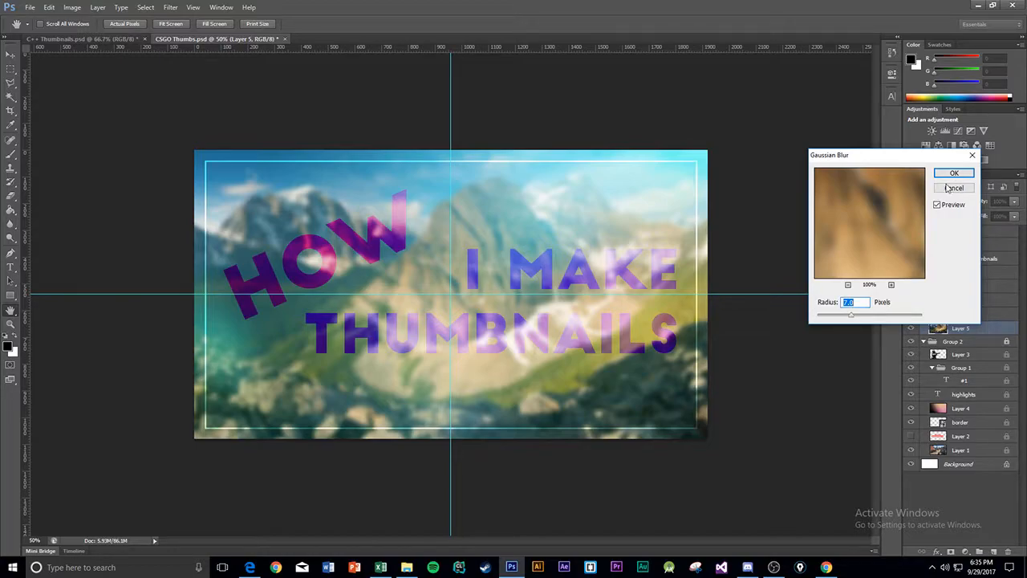
pyautogui.press('Return')
pyautogui.click(938, 498)
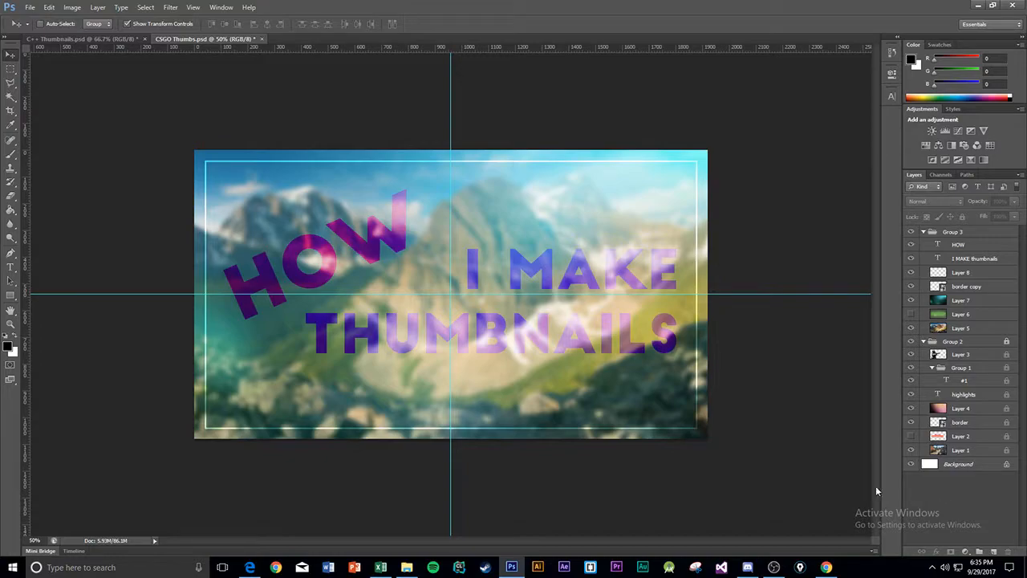
# - Collapse Group 3 and Group 2, and toggle Group 3's visibility to compare the new thumbnail with the HIGHLIGHTS #1 one
pyautogui.click(511, 279)
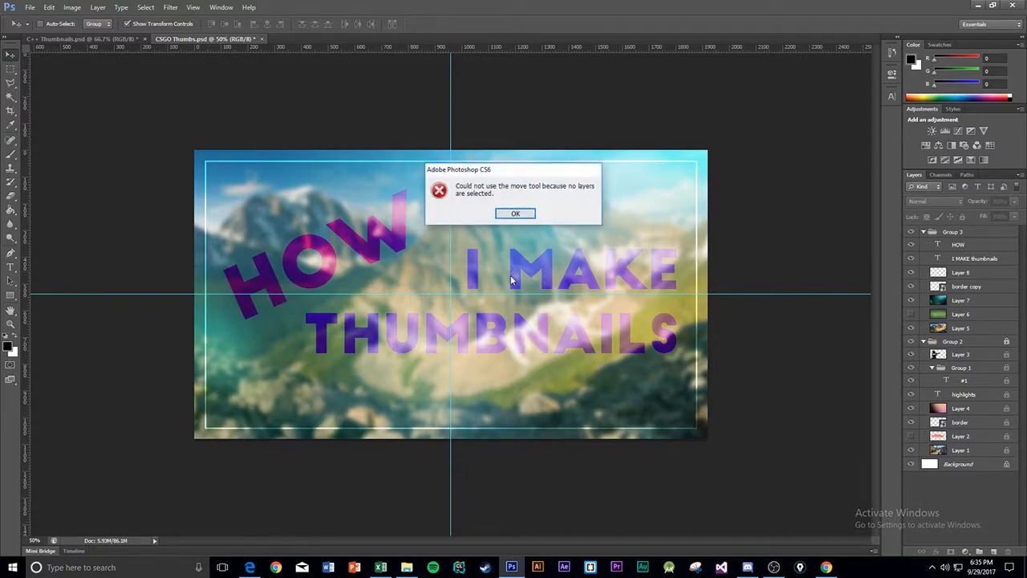
pyautogui.click(516, 213)
pyautogui.click(922, 231)
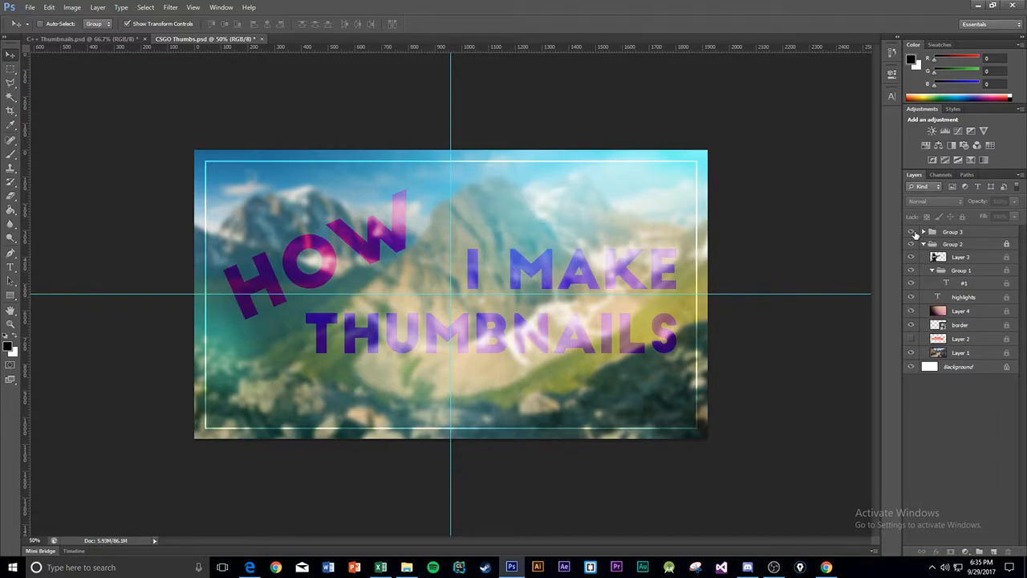
pyautogui.click(929, 244)
pyautogui.click(922, 244)
pyautogui.click(910, 231)
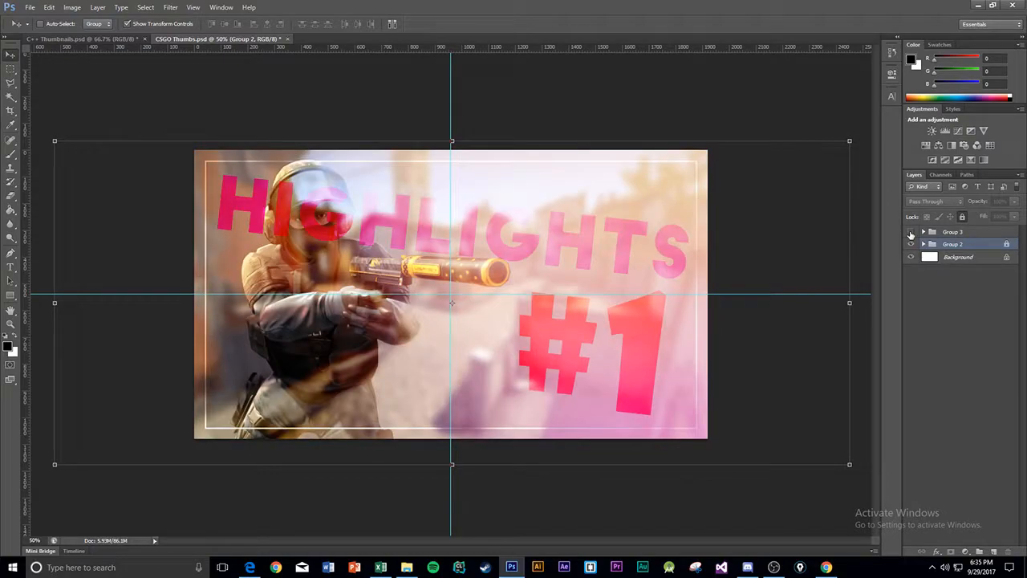
pyautogui.click(910, 233)
pyautogui.click(911, 233)
pyautogui.click(911, 233)
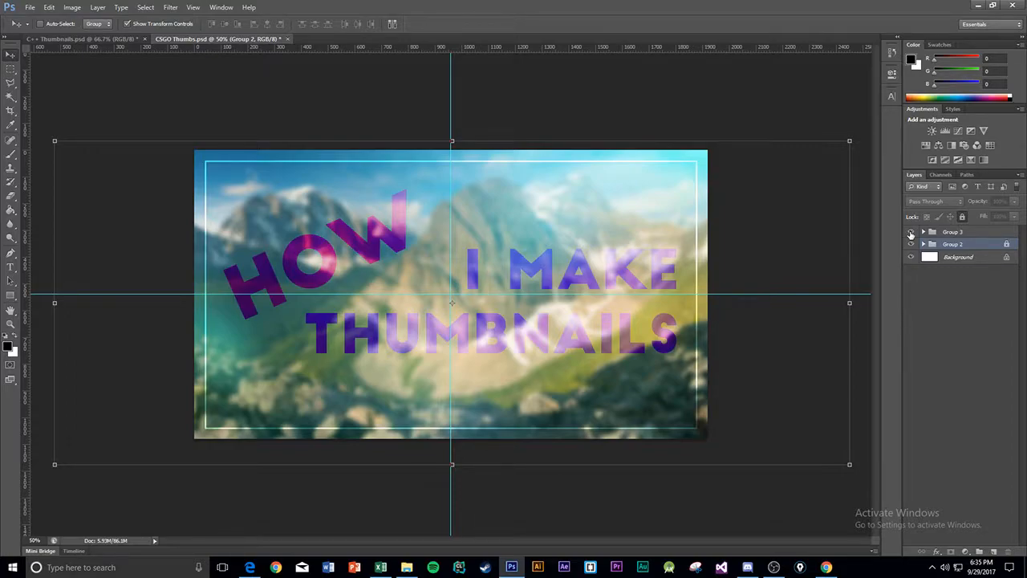
# - Expand Group 3 and toggle Layer 7 and Layer 6 to compare the light leaks, leaving only Layer 7 shown
pyautogui.click(922, 233)
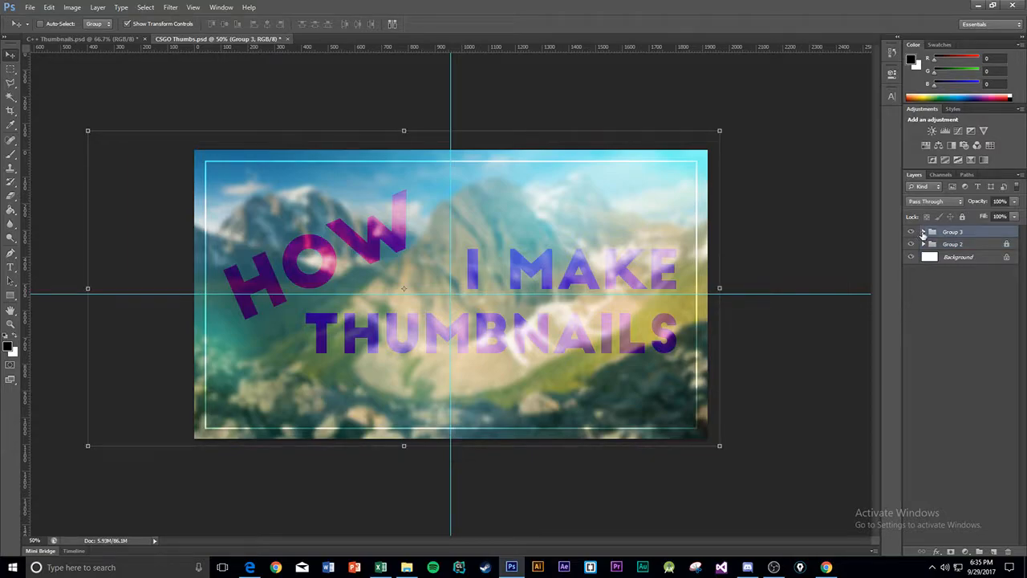
pyautogui.click(923, 232)
pyautogui.click(910, 302)
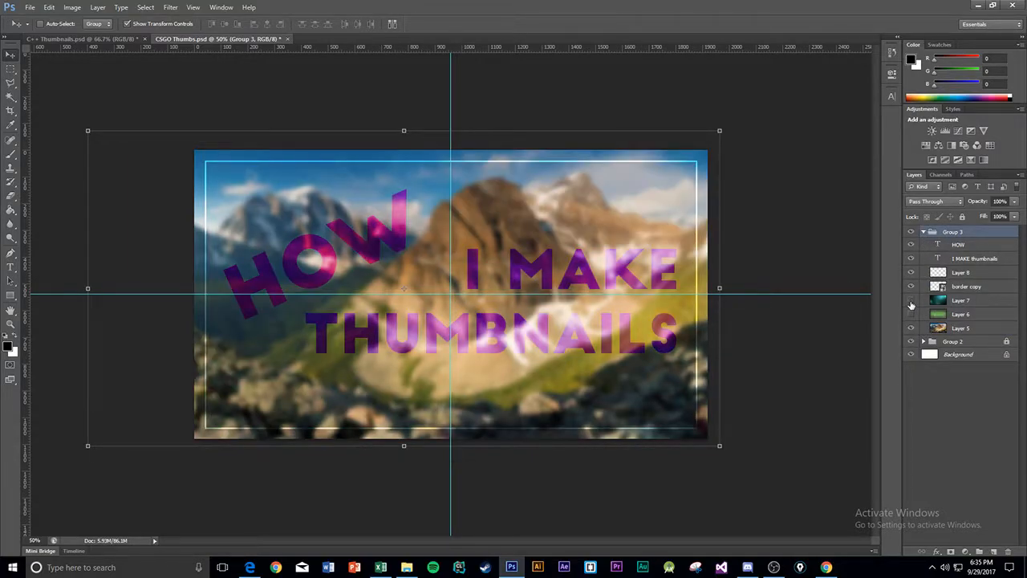
pyautogui.click(911, 314)
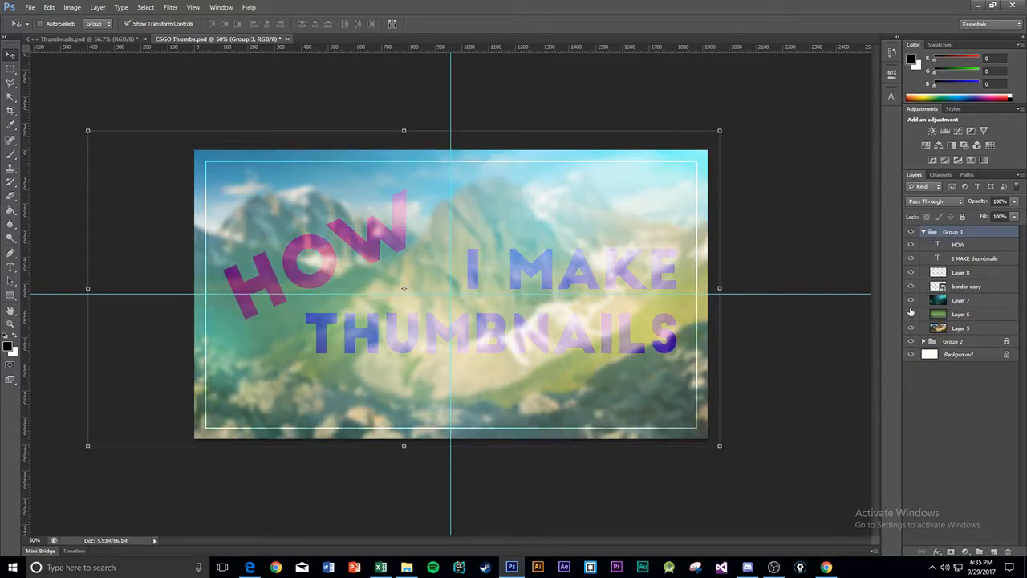
pyautogui.click(910, 312)
pyautogui.click(911, 313)
pyautogui.click(910, 313)
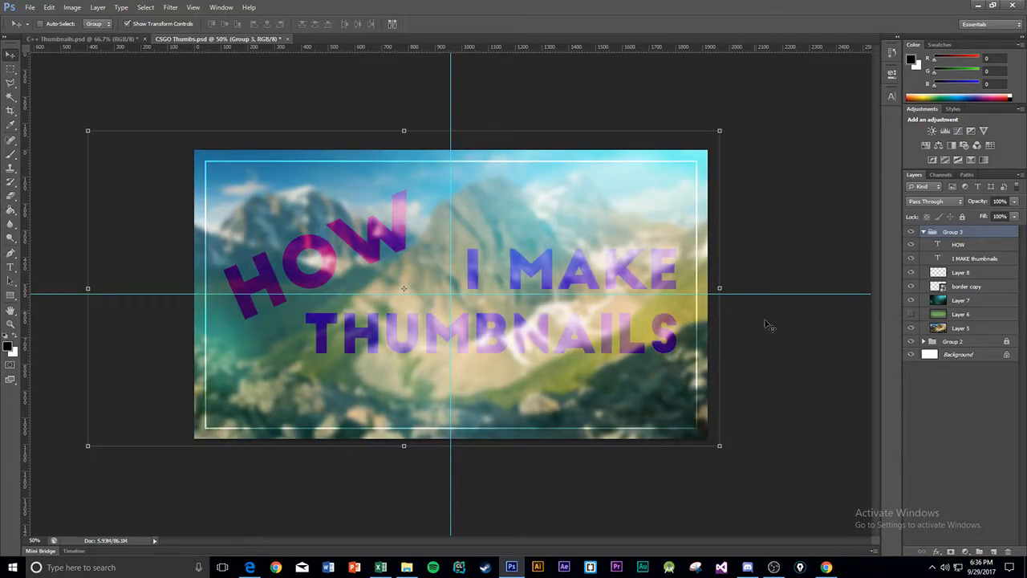
pyautogui.click(934, 409)
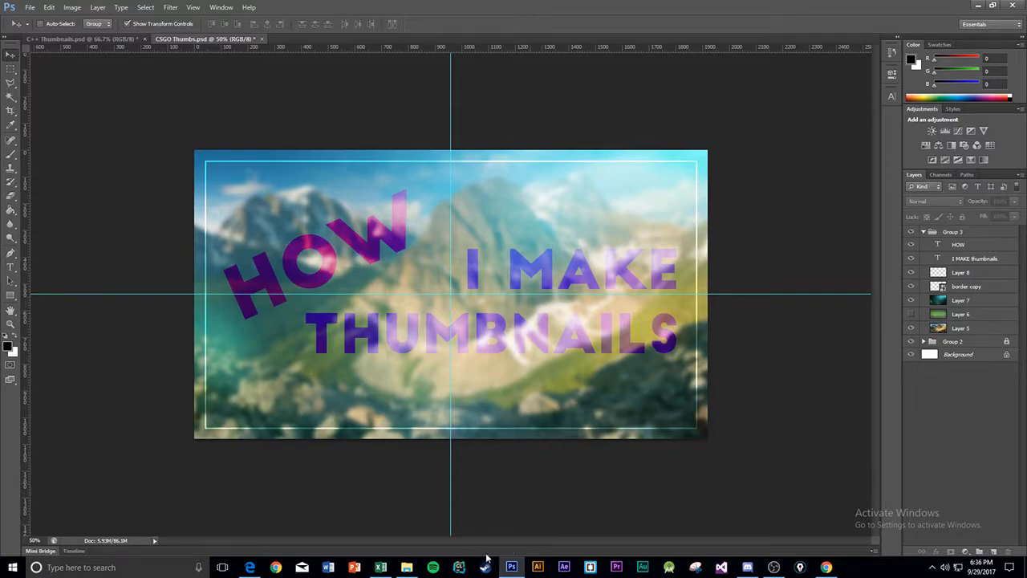
# - Hide the HOW and I MAKE THUMBNAILS text layers and draw a wide text box across the middle of the canvas
pyautogui.click(911, 244)
pyautogui.click(911, 259)
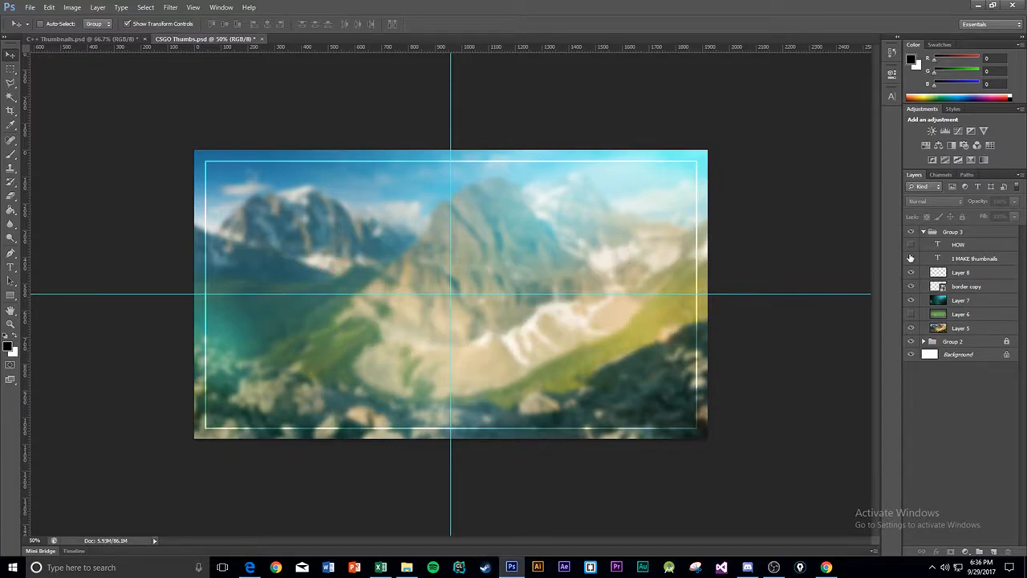
pyautogui.click(9, 267)
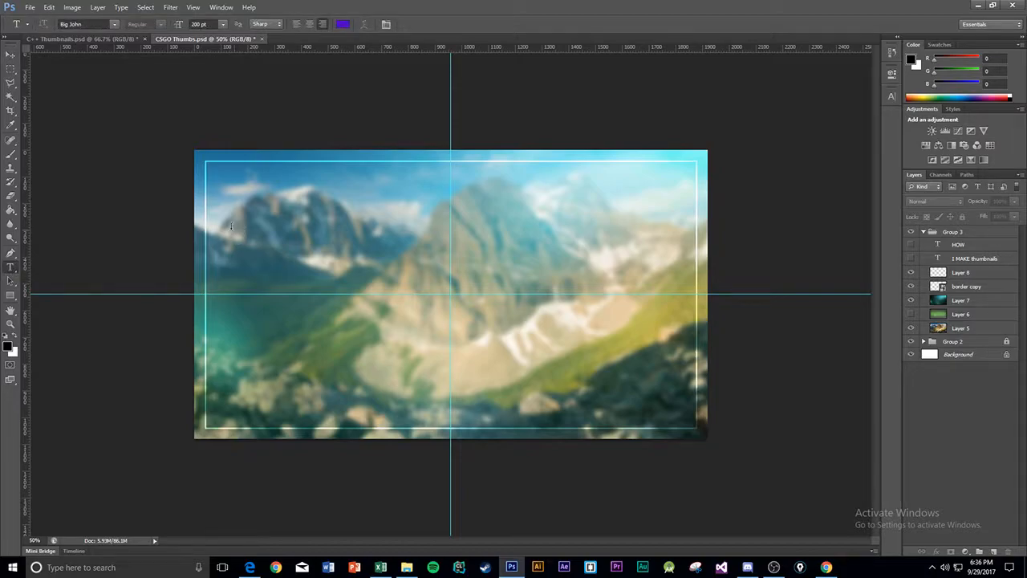
pyautogui.moveTo(261, 252); pyautogui.dragTo(696, 352)
pyautogui.write('MAKING')
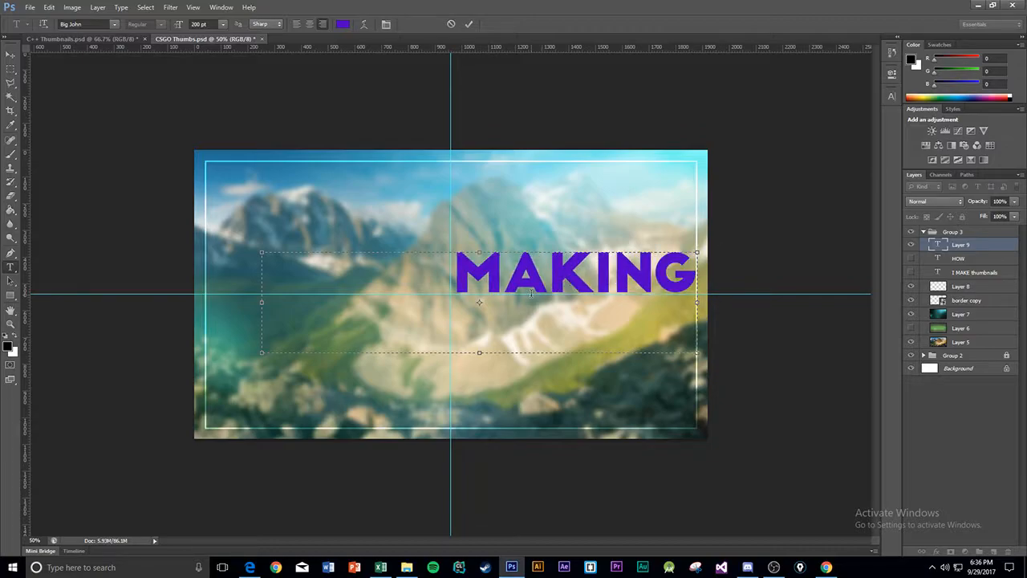
pyautogui.write(' THU')
pyautogui.press('BackSpace')
pyautogui.press('BackSpace')
pyautogui.press('BackSpace')
pyautogui.press('BackSpace')
pyautogui.press('BackSpace')
pyautogui.press('BackSpace')
pyautogui.press('BackSpace')
pyautogui.press('BackSpace')
pyautogui.press('BackSpace')
pyautogui.press('BackSpace')
# - Enter THUMBNAILS in the new text box and center-align it
pyautogui.write('T')
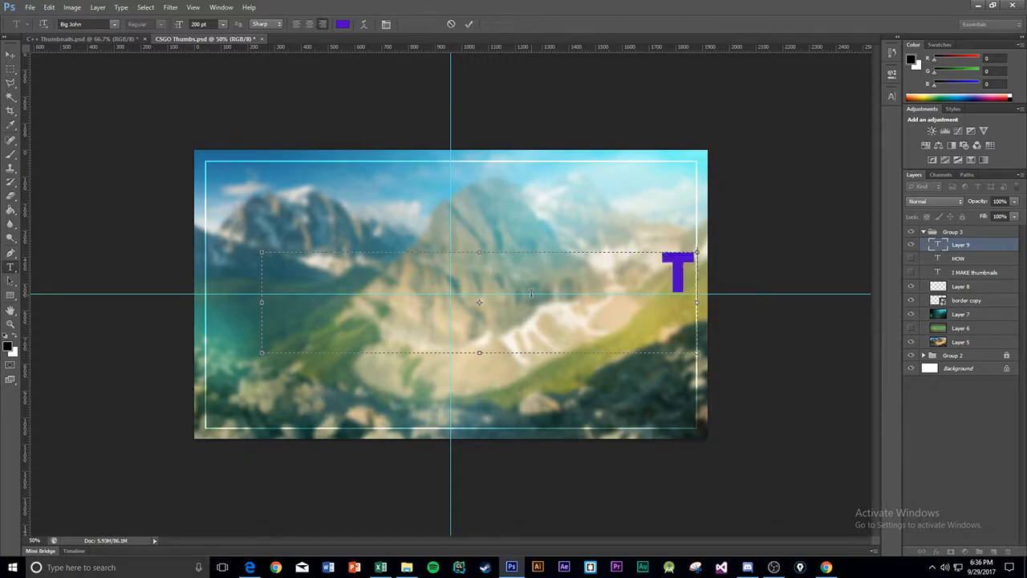
pyautogui.write('HUMBNAILS')
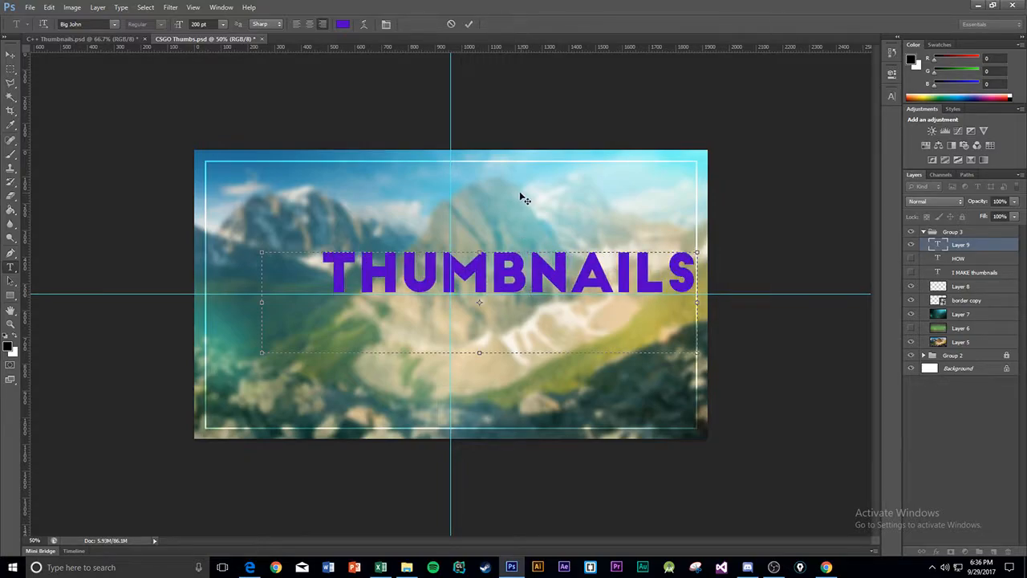
pyautogui.click(309, 24)
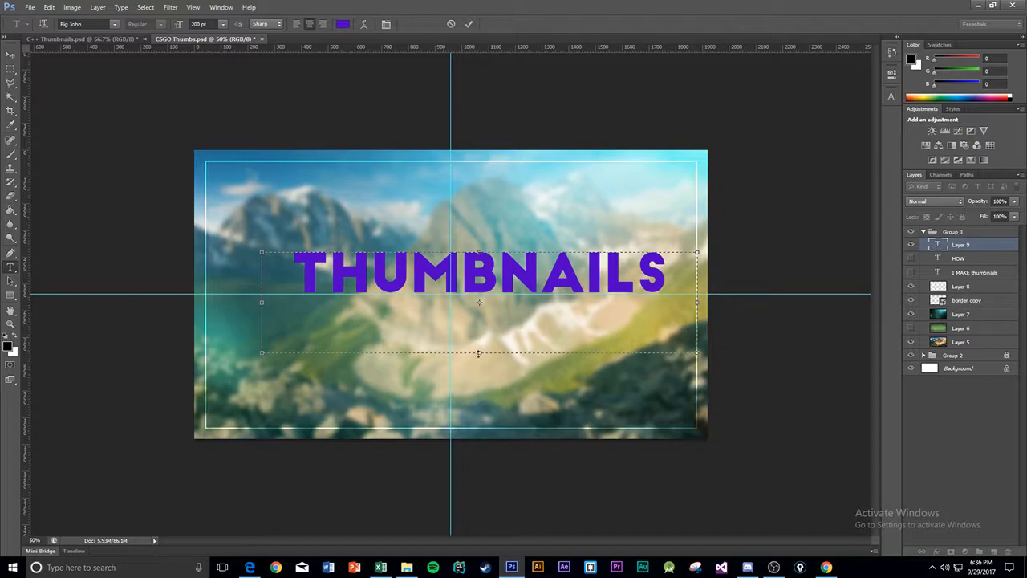
# - Shorten the THUMBNAILS text box to a single line's height and move it to the canvas center where the guides cross
pyautogui.moveTo(477, 350); pyautogui.dragTo(478, 293)
pyautogui.click(469, 24)
pyautogui.press('v')
pyautogui.moveTo(526, 276); pyautogui.dragTo(502, 297)
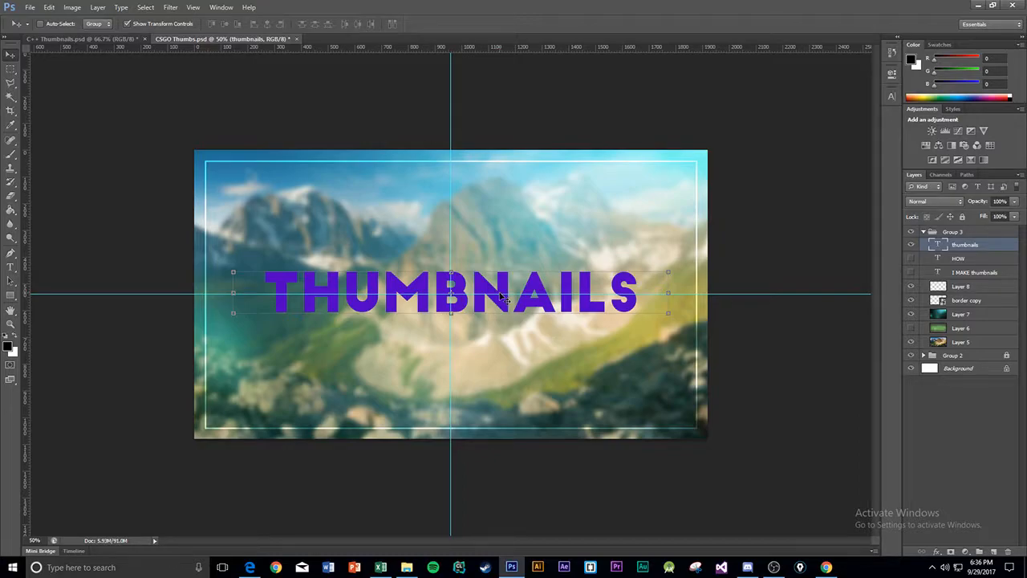
pyautogui.click(936, 449)
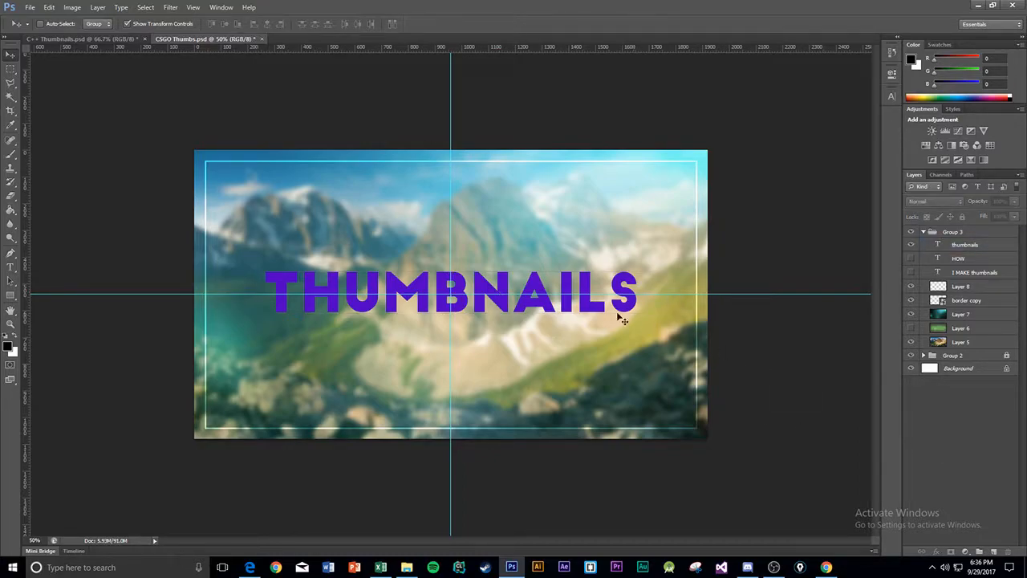
pyautogui.click(573, 298)
pyautogui.click(515, 213)
# - Recolor the whole THUMBNAILS text to white
pyautogui.click(10, 267)
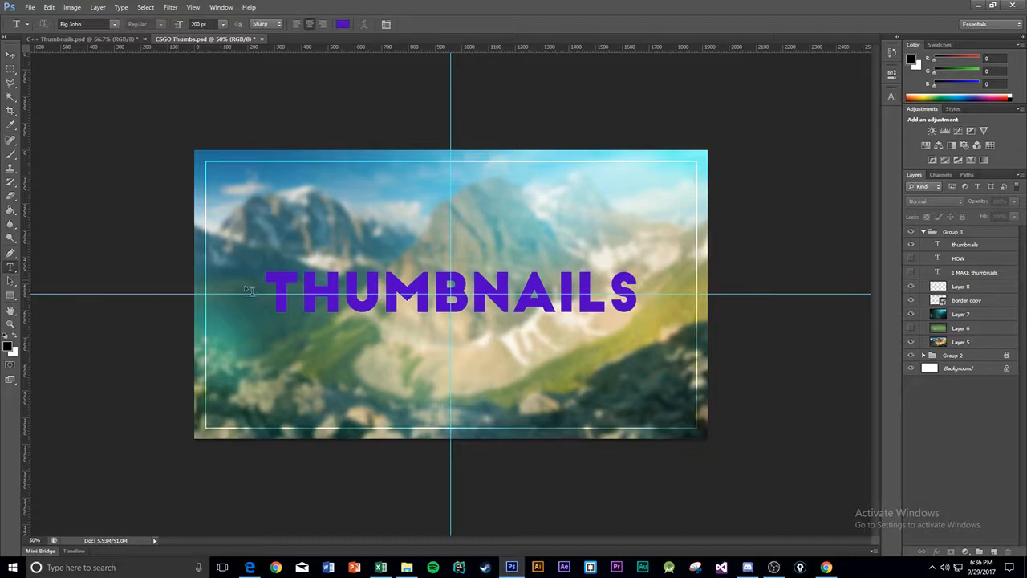
pyautogui.doubleClick(377, 280)
pyautogui.click(342, 23)
pyautogui.click(195, 399)
pyautogui.click(447, 393)
pyautogui.click(469, 24)
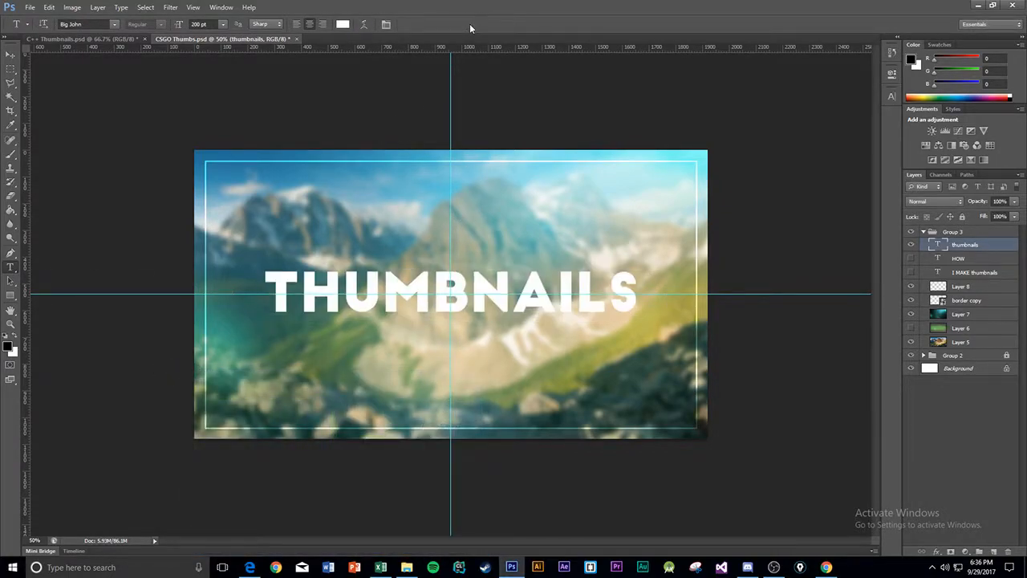
# - Change the THUMBNAILS layer's blend mode so the white lettering blends with the mountain background
pyautogui.click(934, 201)
pyautogui.click(935, 335)
pyautogui.click(953, 423)
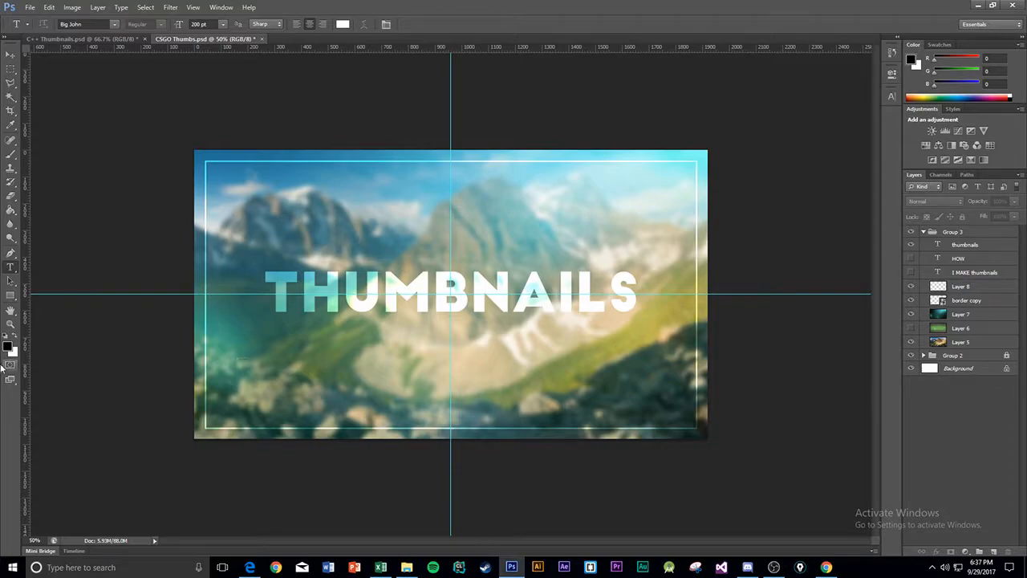
# - Draw a black rectangle shape of about 1470 by 222 px over the THUMBNAILS text
pyautogui.click(11, 295)
pyautogui.click(32, 294)
pyautogui.moveTo(251, 263); pyautogui.dragTo(643, 322)
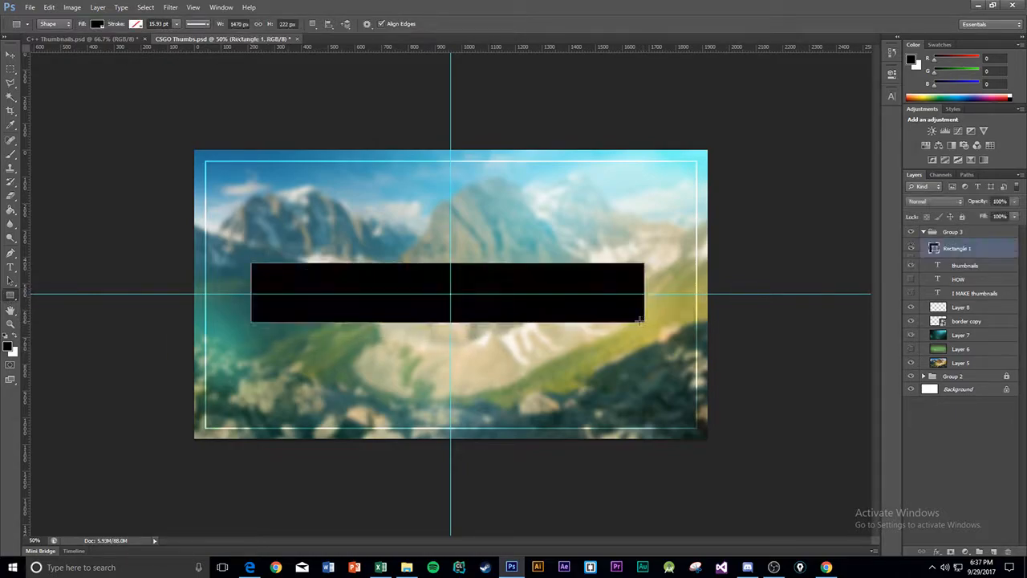
# - Center the black rectangle horizontally on the vertical guide over THUMBNAILS and set its fill to none
pyautogui.press('v')
pyautogui.moveTo(397, 277); pyautogui.dragTo(400, 280)
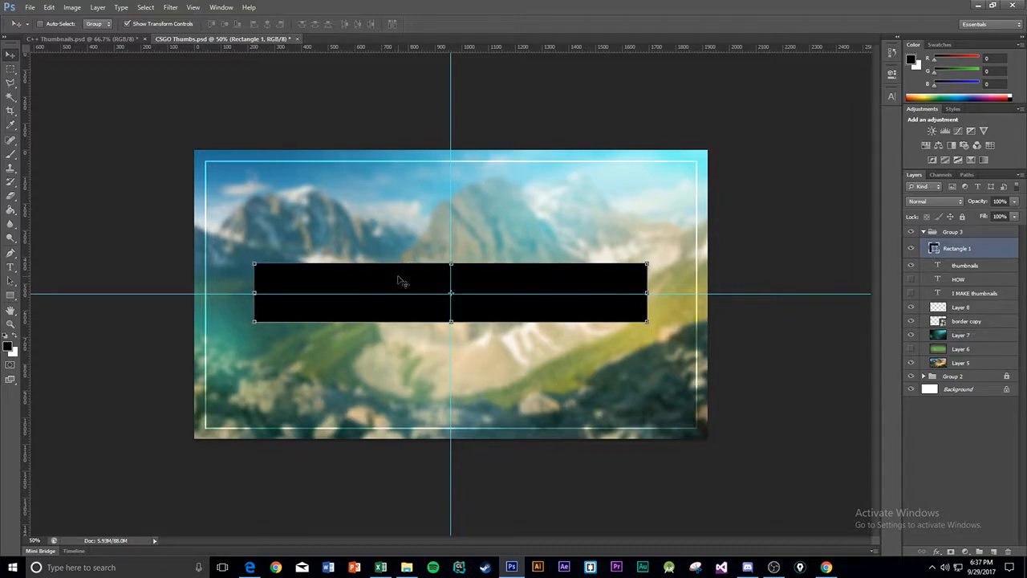
pyautogui.click(10, 295)
pyautogui.click(98, 24)
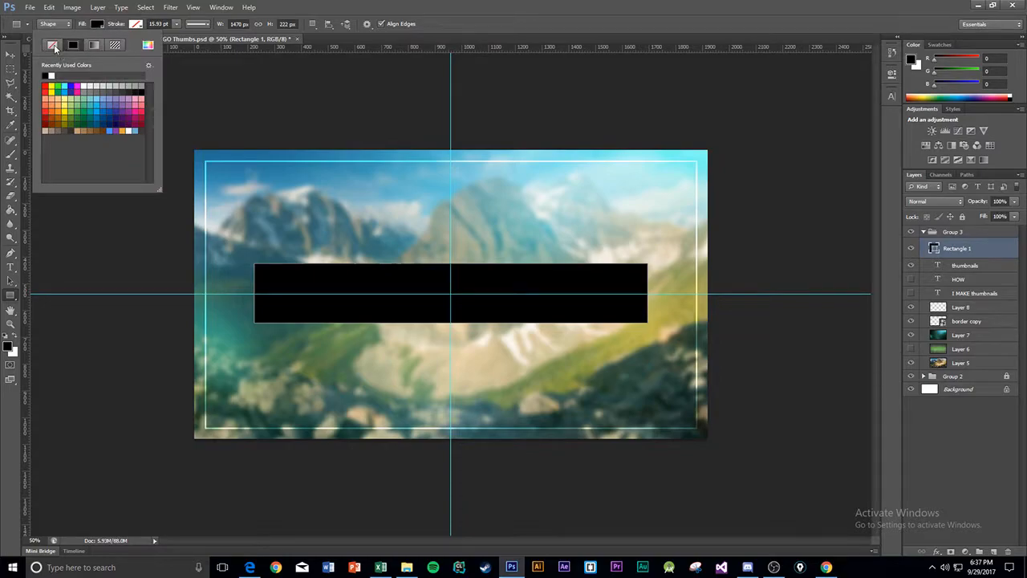
pyautogui.click(52, 44)
# - Give the rectangle around THUMBNAILS a white stroke with a width of 8 pt
pyautogui.click(136, 25)
pyautogui.click(137, 25)
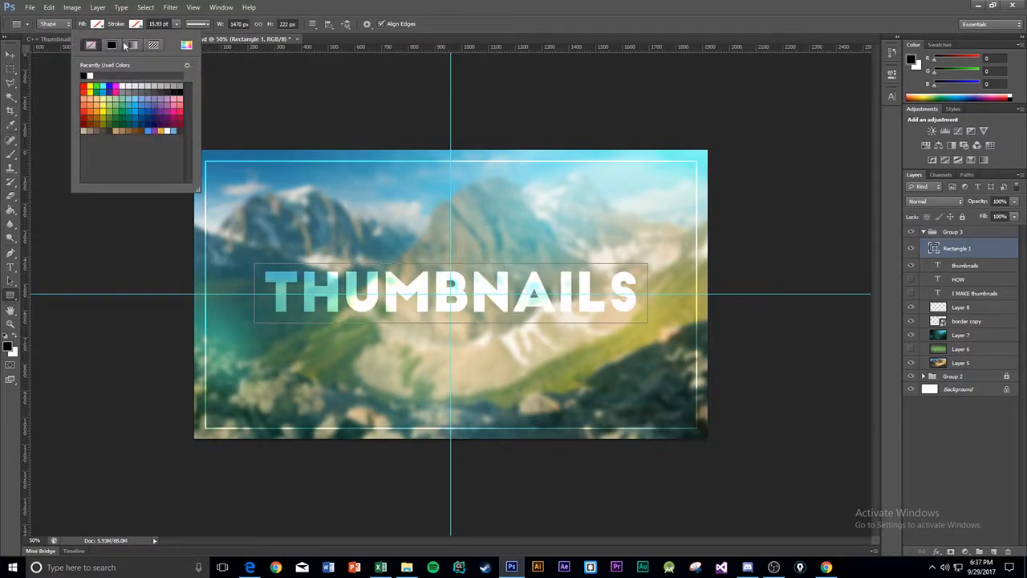
pyautogui.click(91, 73)
pyautogui.click(170, 32)
pyautogui.click(174, 29)
pyautogui.moveTo(163, 24); pyautogui.dragTo(132, 23)
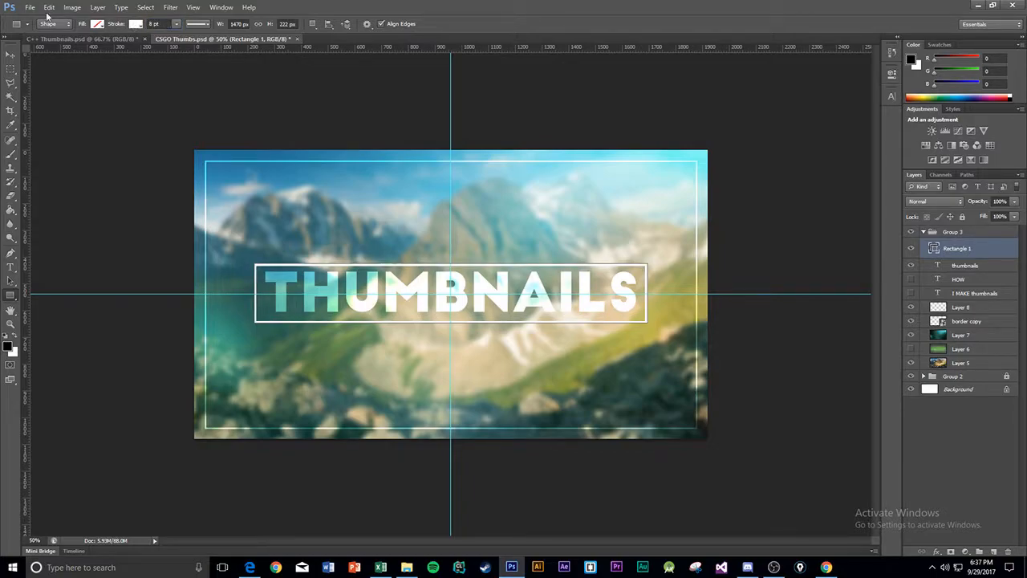
# - Change the Rectangle 1 layer's blend mode so the white outline blends with the background, and deselect the layer
pyautogui.click(11, 54)
pyautogui.click(934, 201)
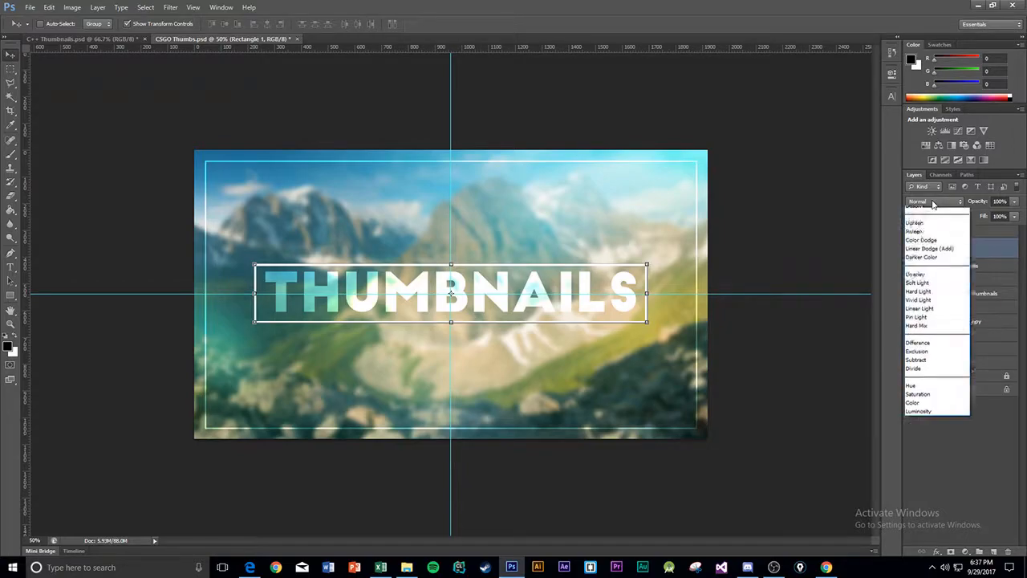
pyautogui.click(926, 342)
pyautogui.click(941, 454)
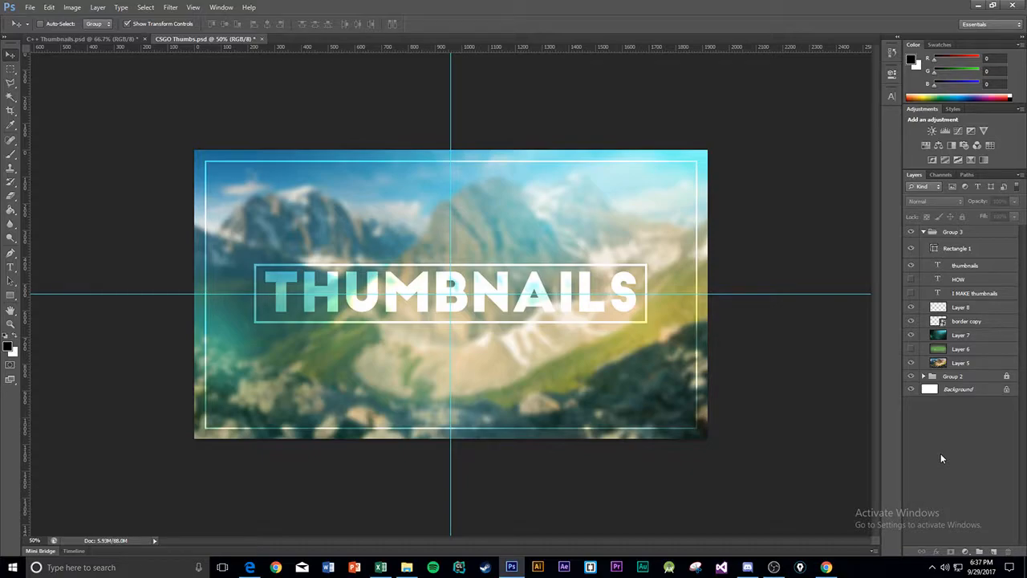
# - Toggle the Rectangle 1 layer's visibility to compare the title with and without the outline, leaving the layer hidden
pyautogui.click(909, 250)
pyautogui.click(909, 249)
pyautogui.click(909, 250)
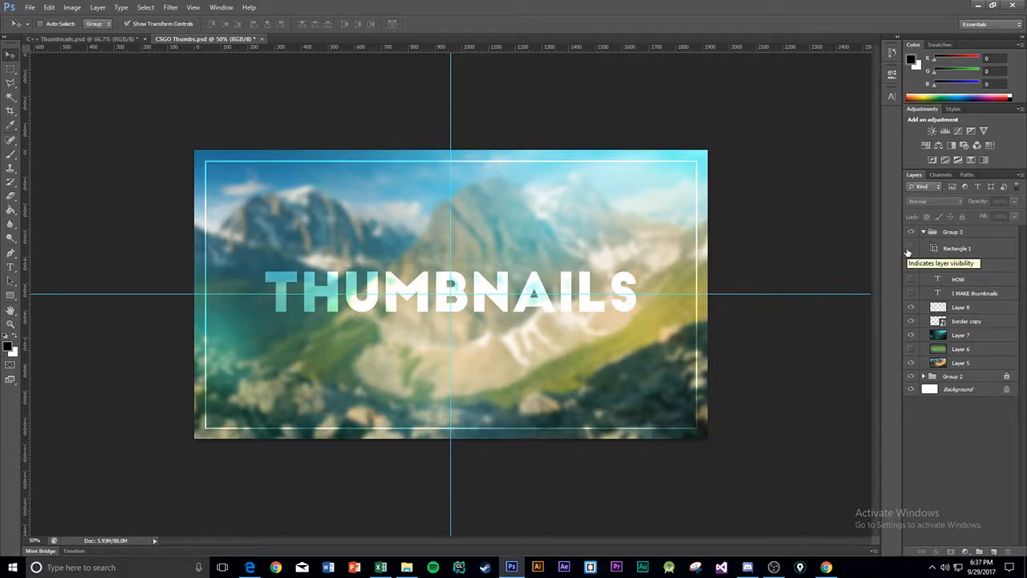